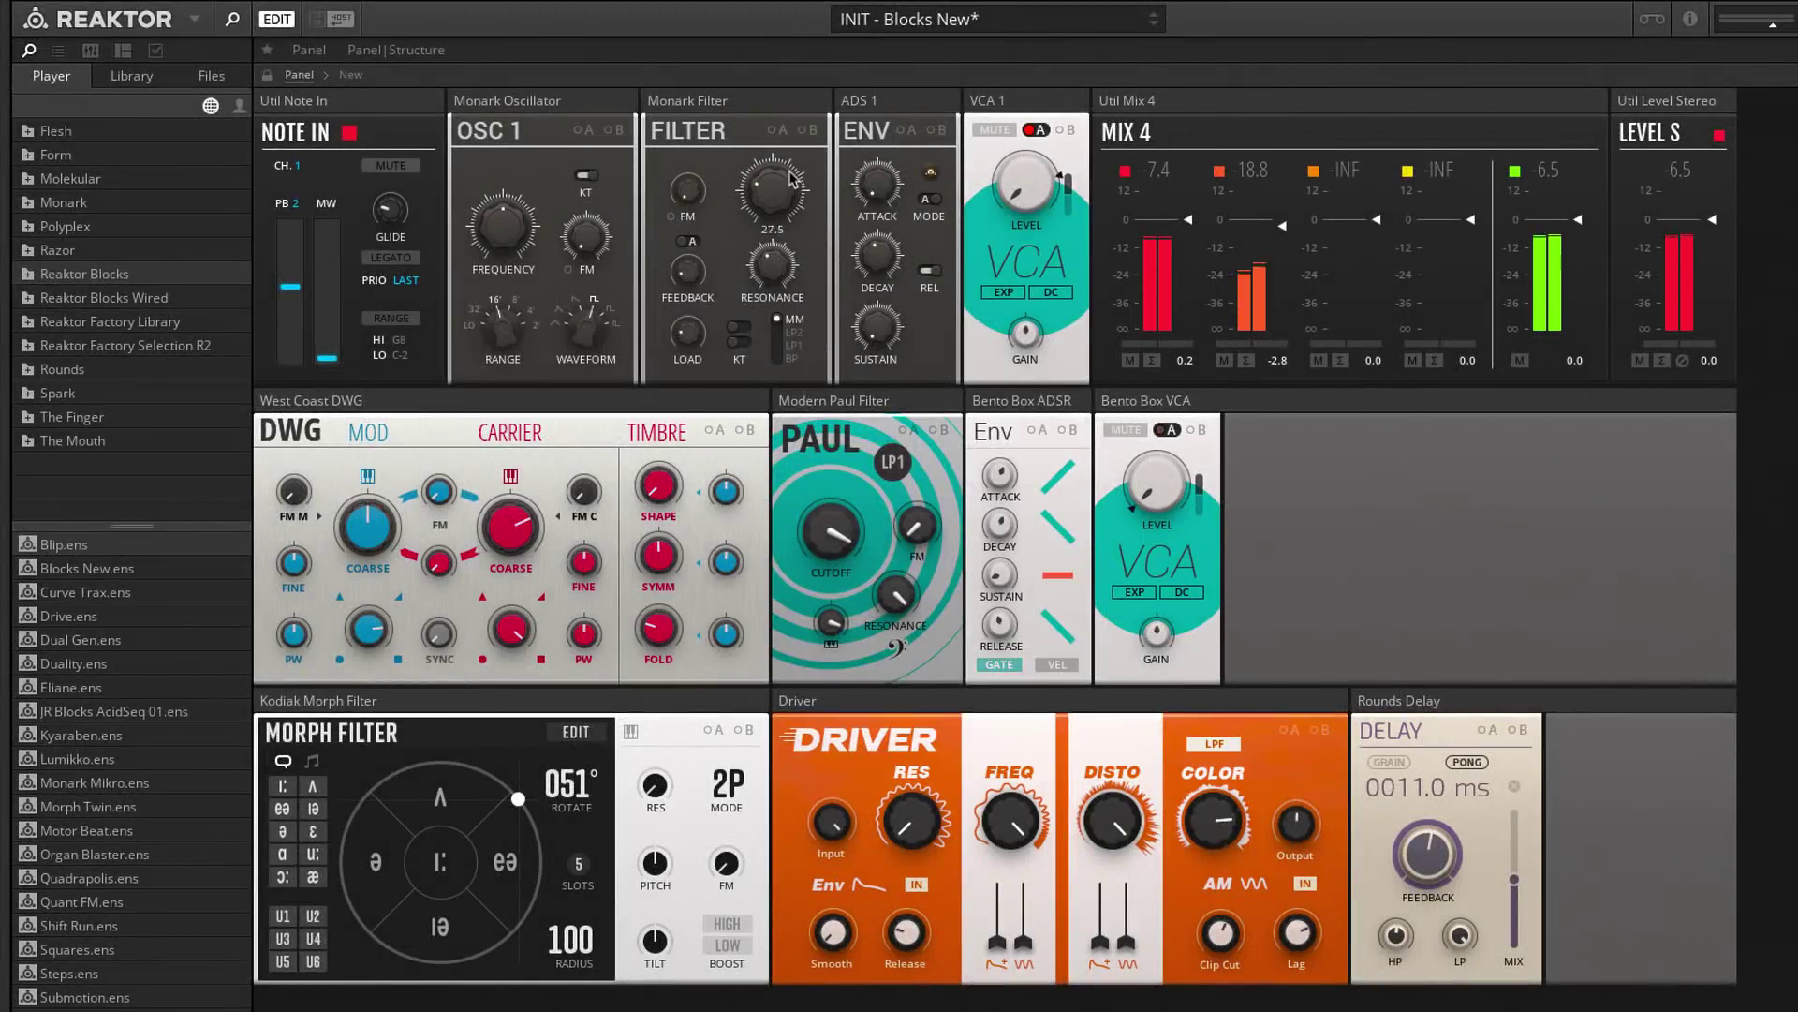
- Raise the Monark Filter cutoff well up on the finished patch
left_click_drag(787, 136, 789, 78)
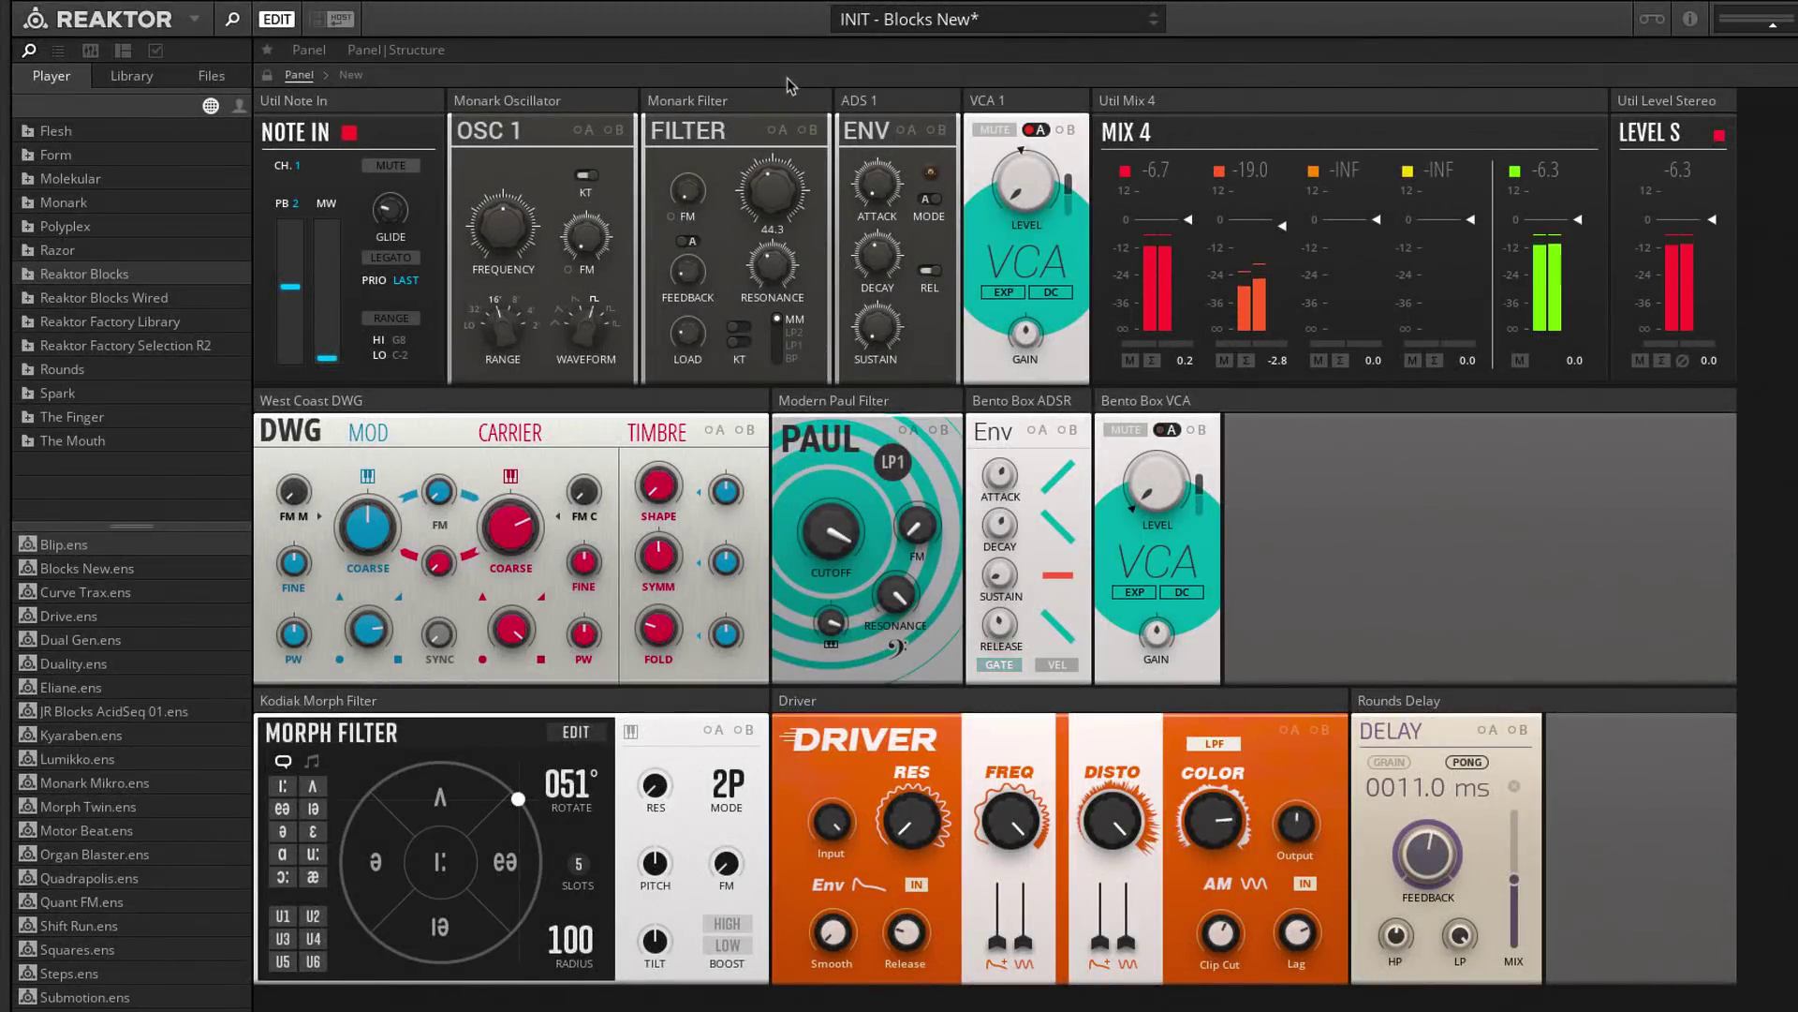
left_click_drag(785, 196, 770, 113)
left_click_drag(770, 189, 771, 64)
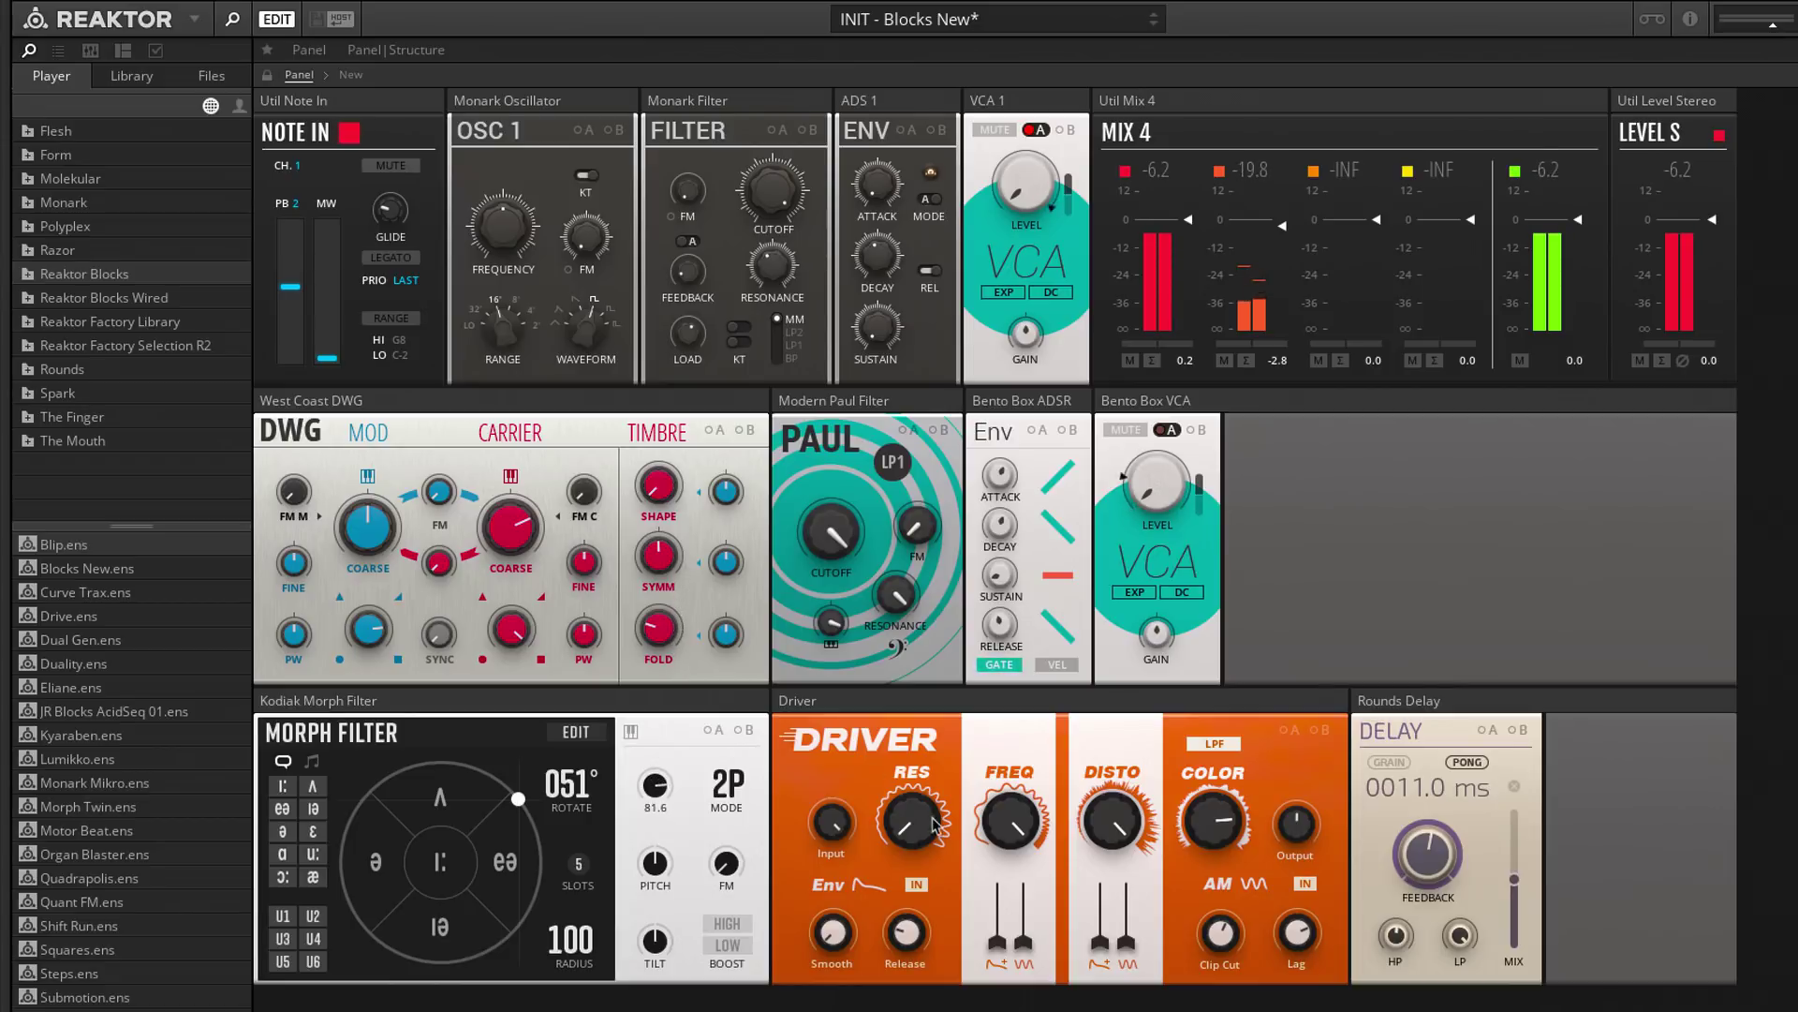
- Adjust the Driver resonance up, then pull it back down
left_click_drag(930, 764, 927, 744)
left_click_drag(930, 830, 934, 814)
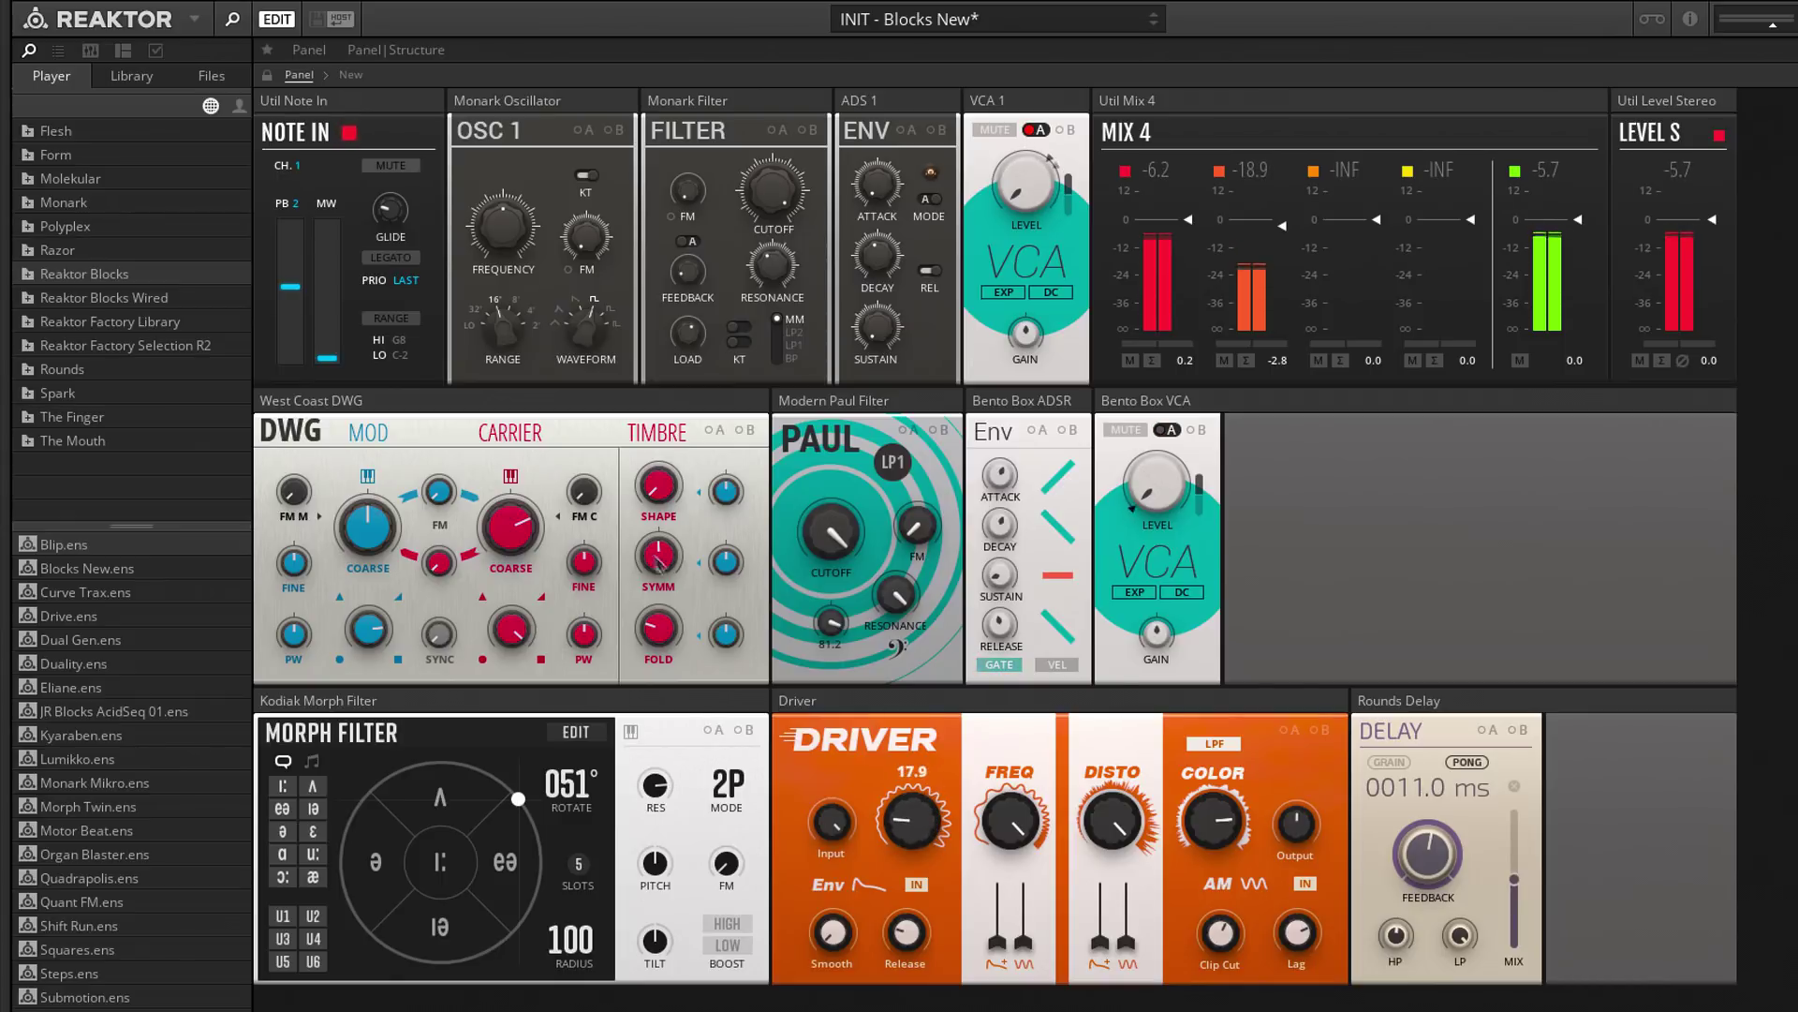
mouse_move(593, 489)
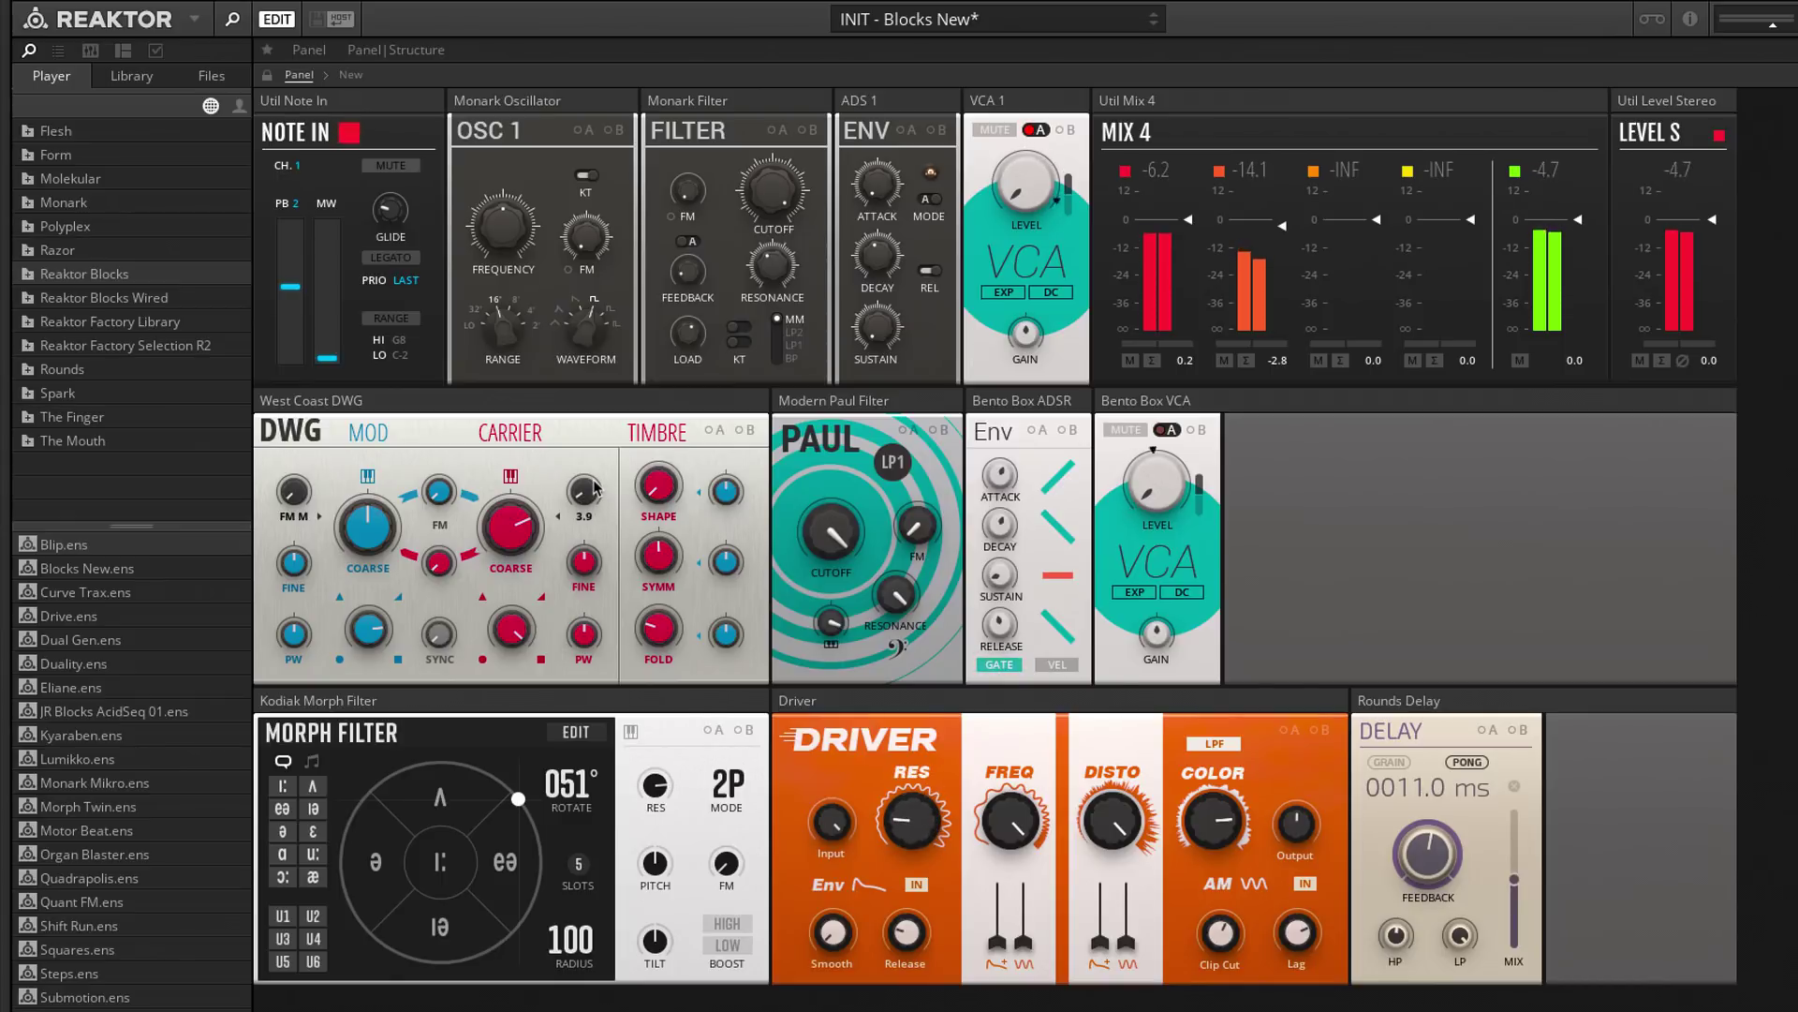
left_click_drag(929, 853, 925, 750)
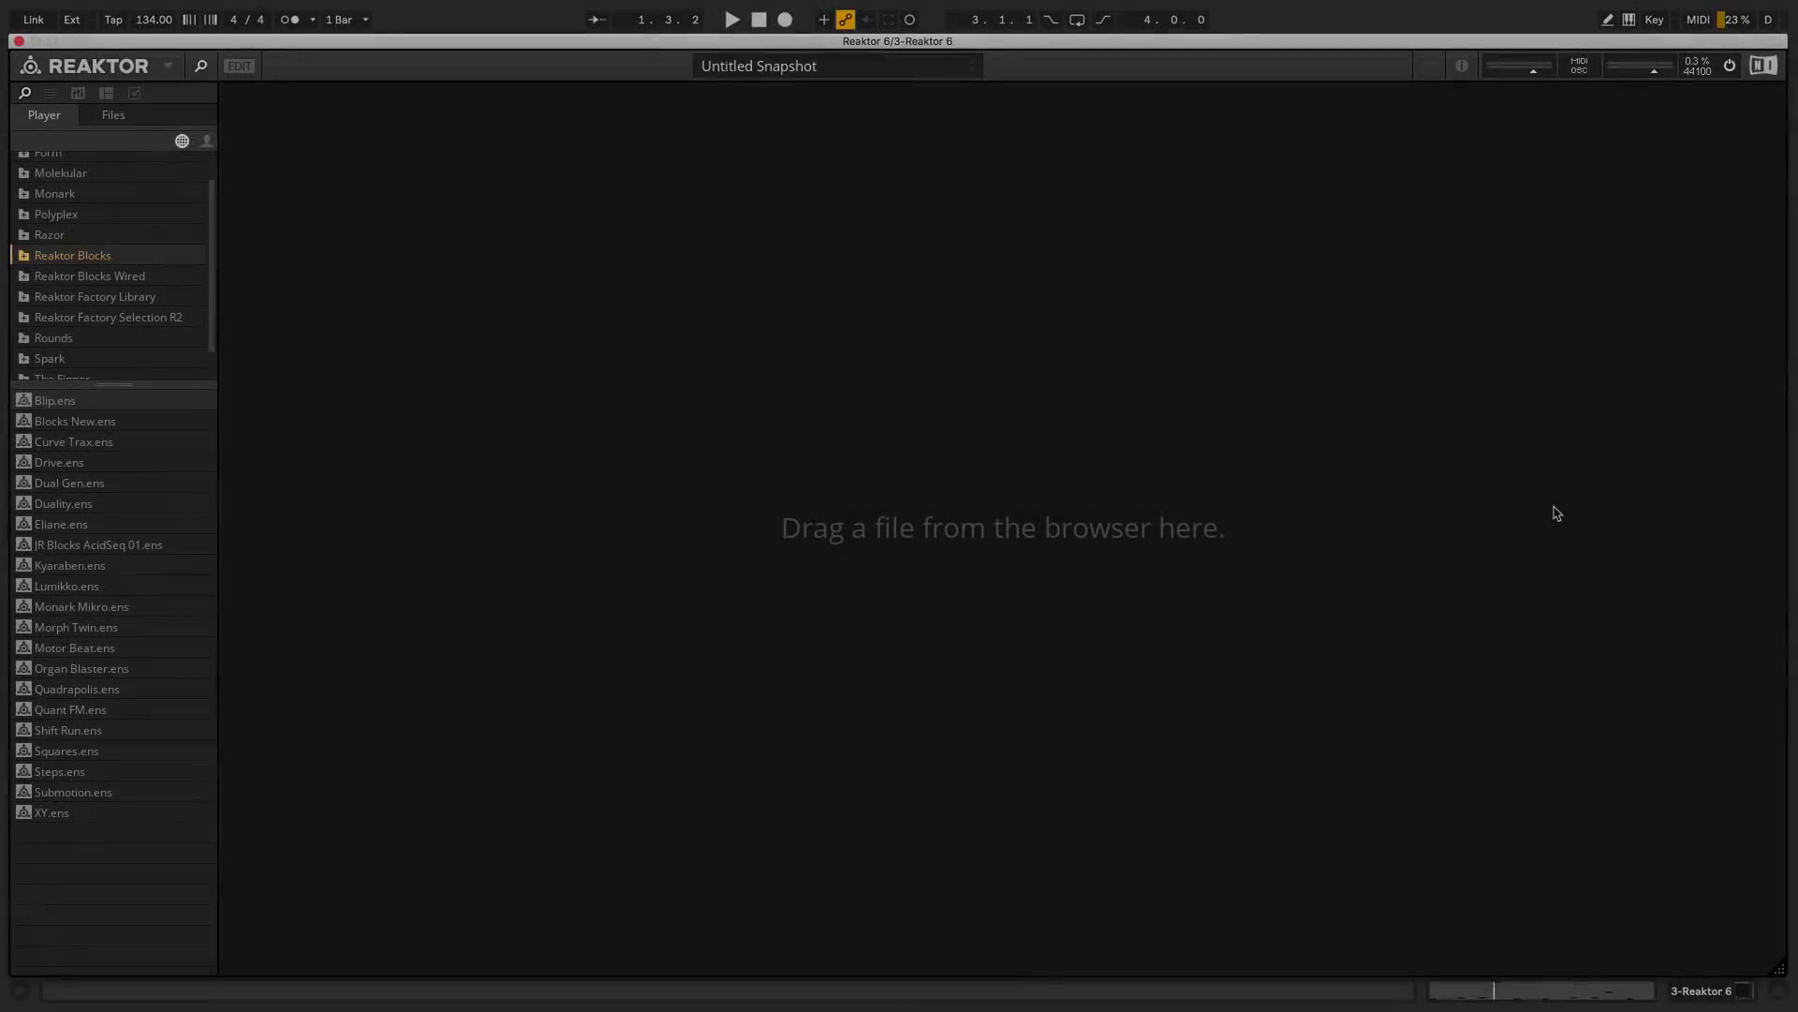
- Load Blocks New.ens, enable editing, and show the Structure view with an enlarged browser folder list
double_click(108, 426)
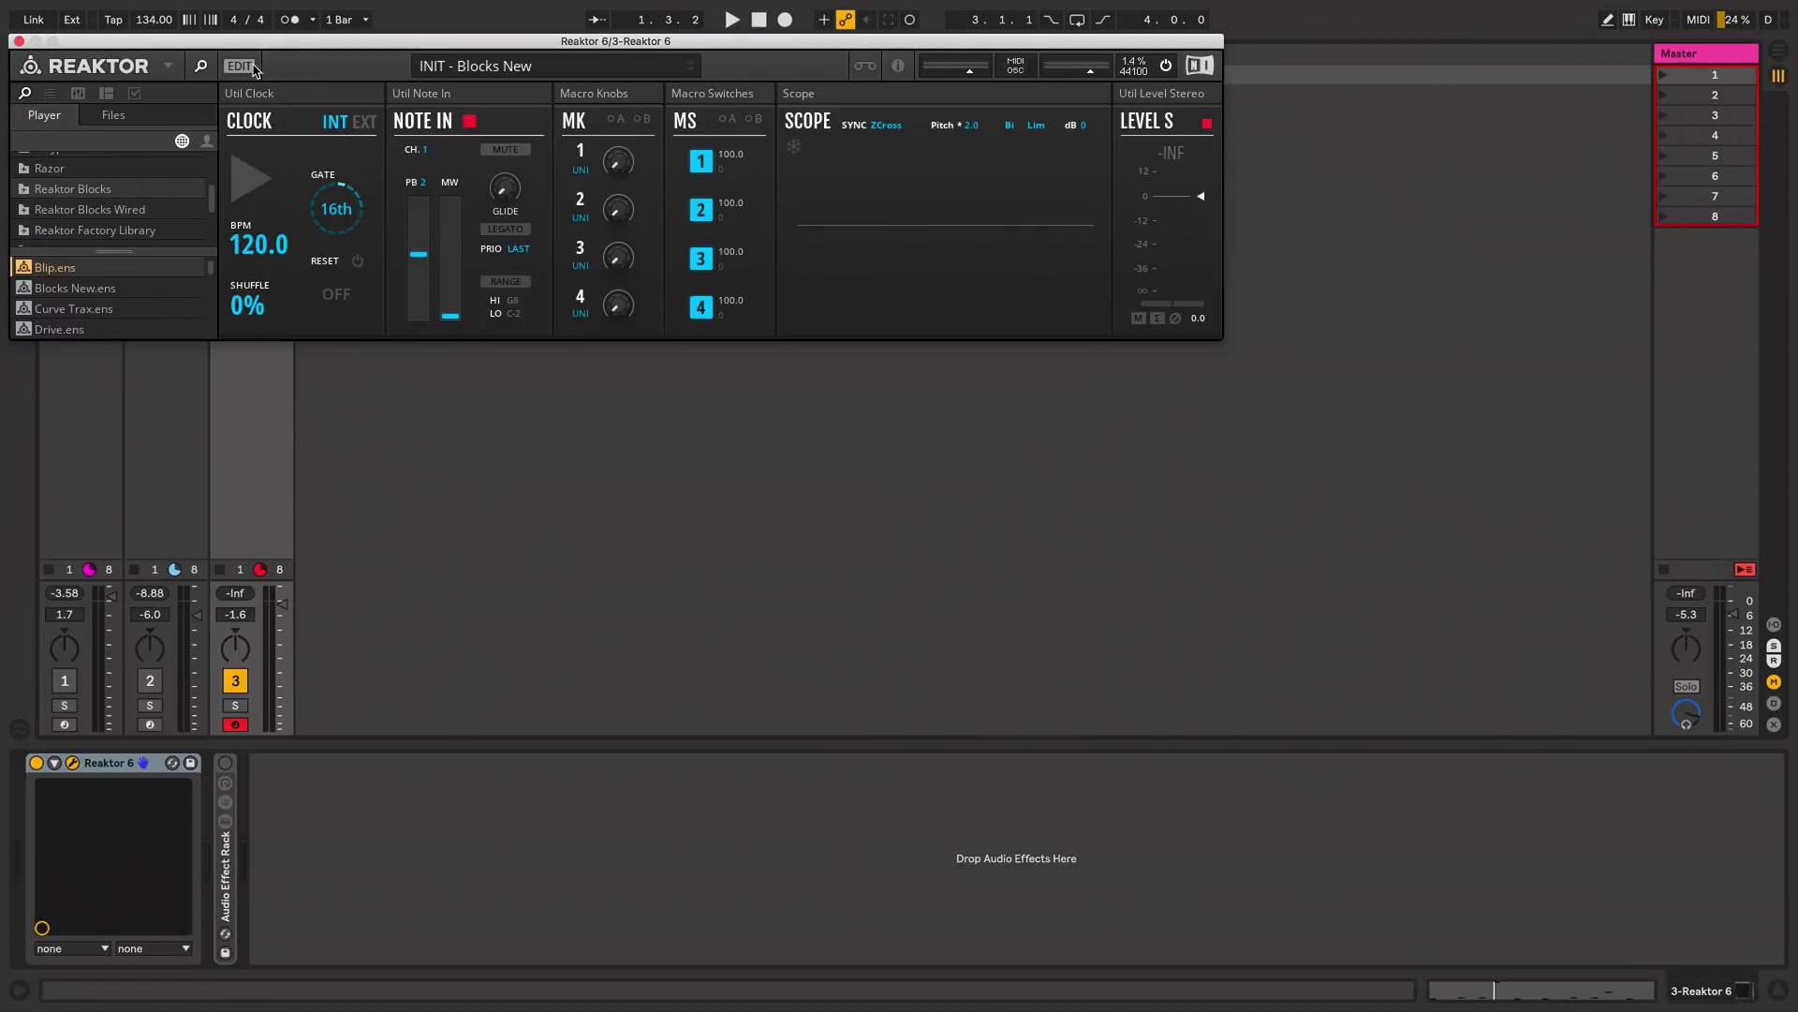
left_click(253, 68)
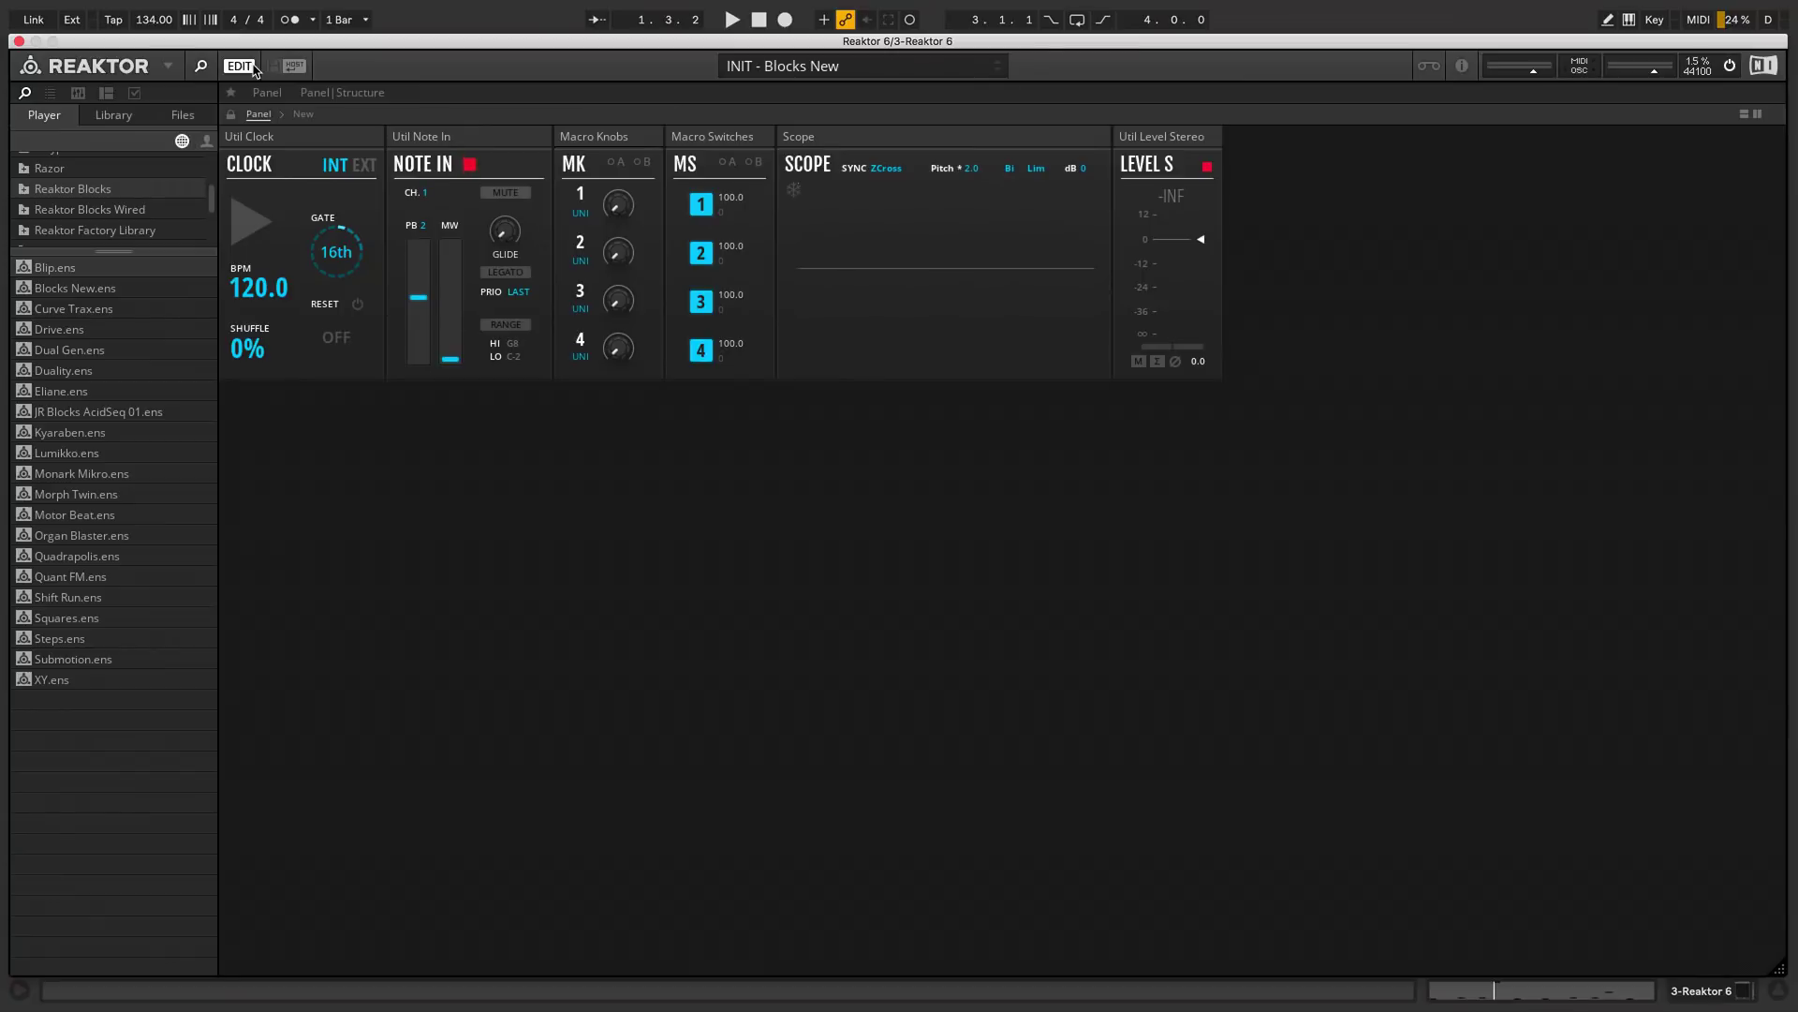
left_click(328, 93)
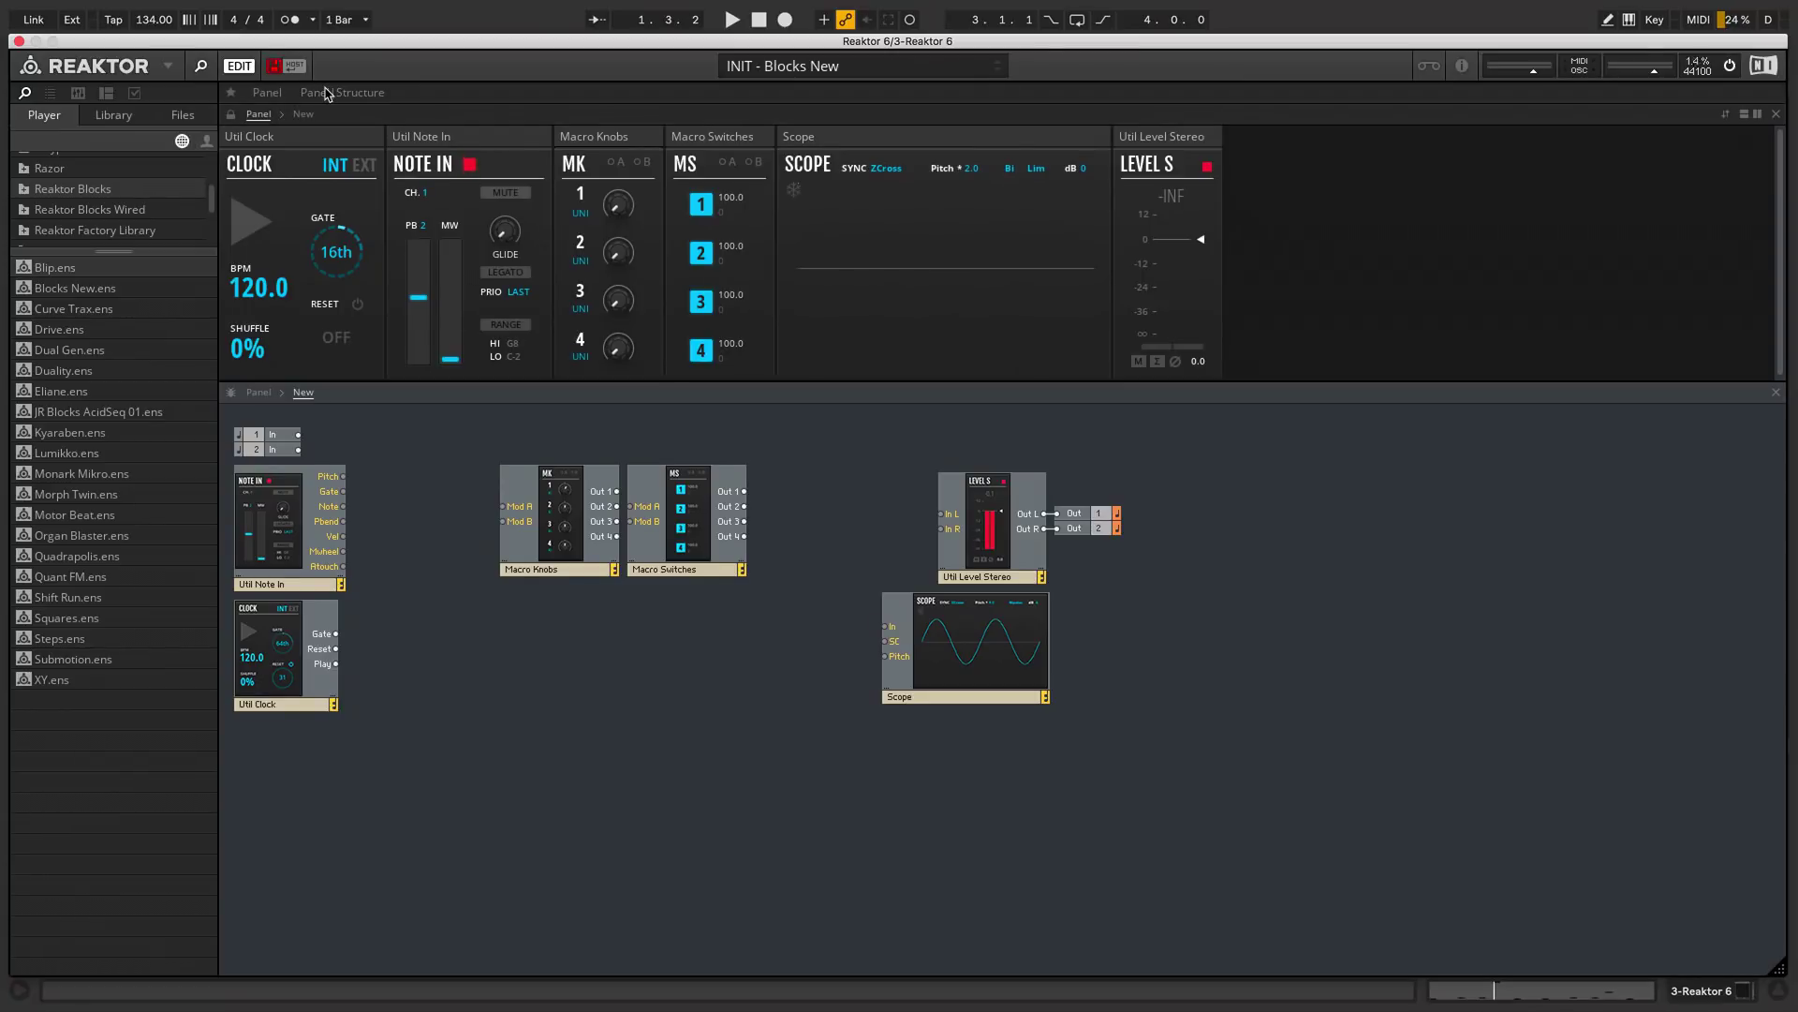
left_click_drag(173, 253, 169, 504)
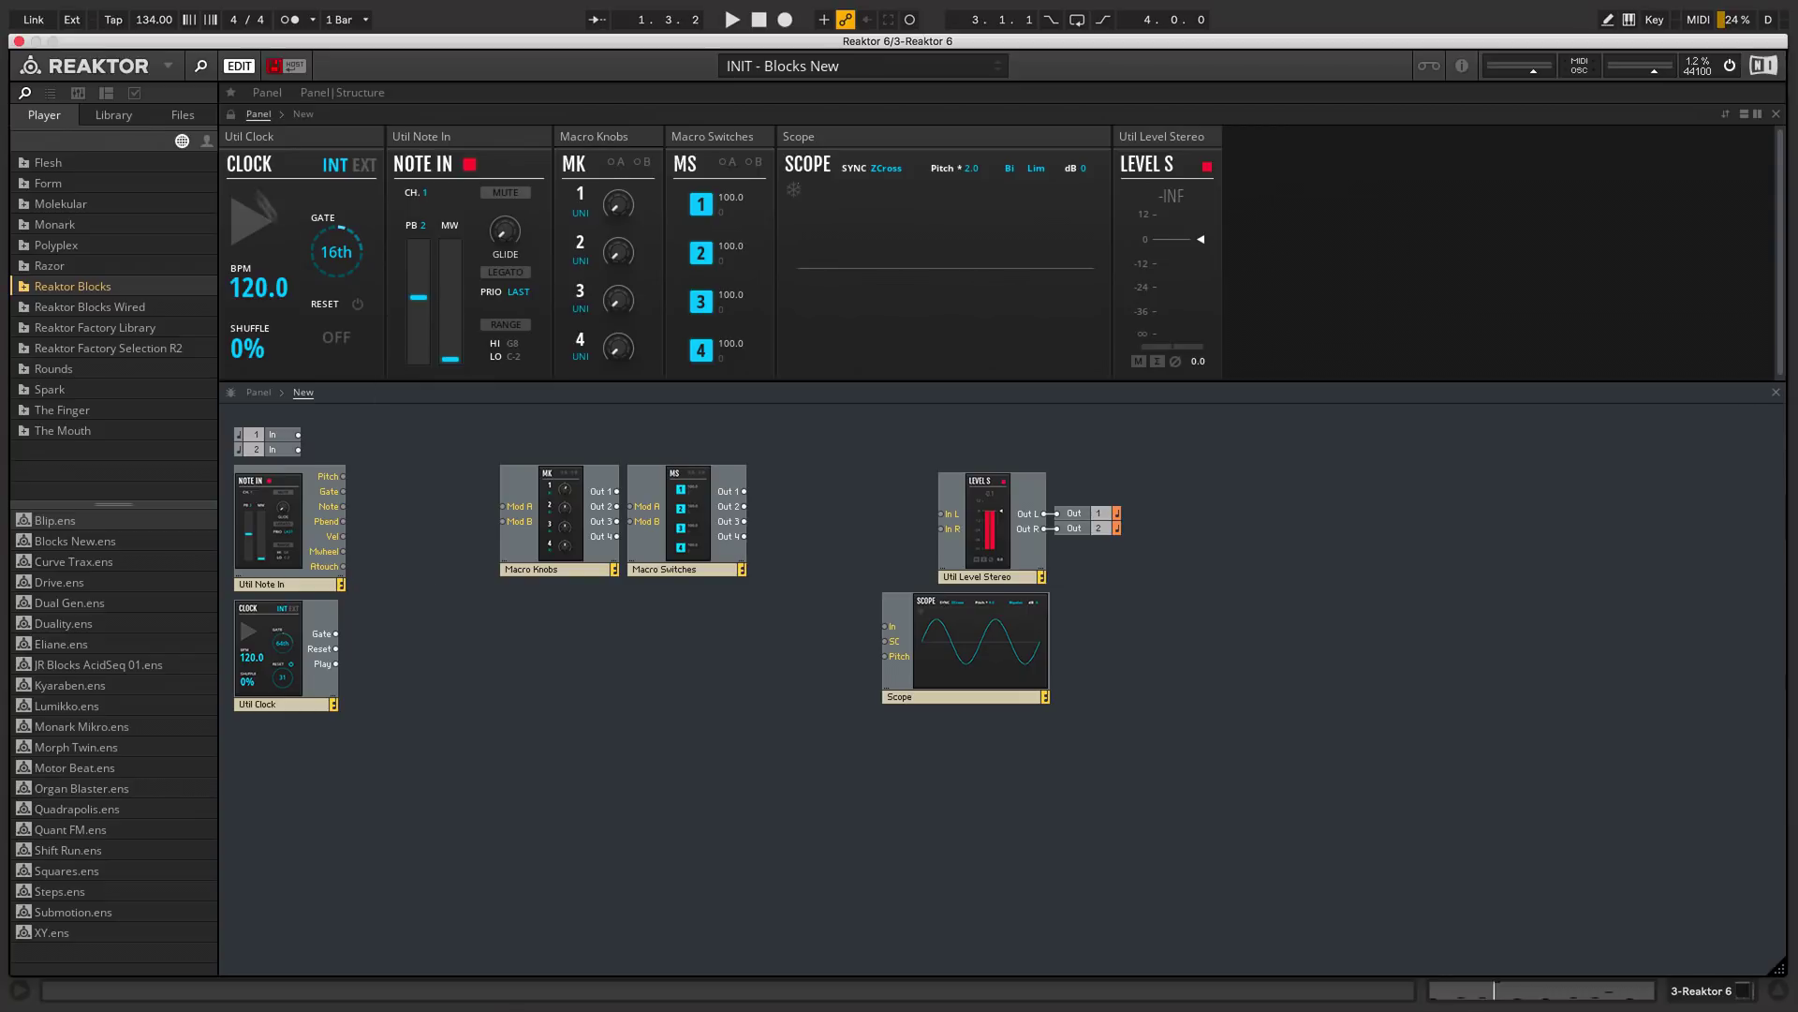
- Browse the Reaktor Blocks library folders (Modern, Kodiak, Bento Box, Boutique, Driver) and open Monark
left_click(113, 115)
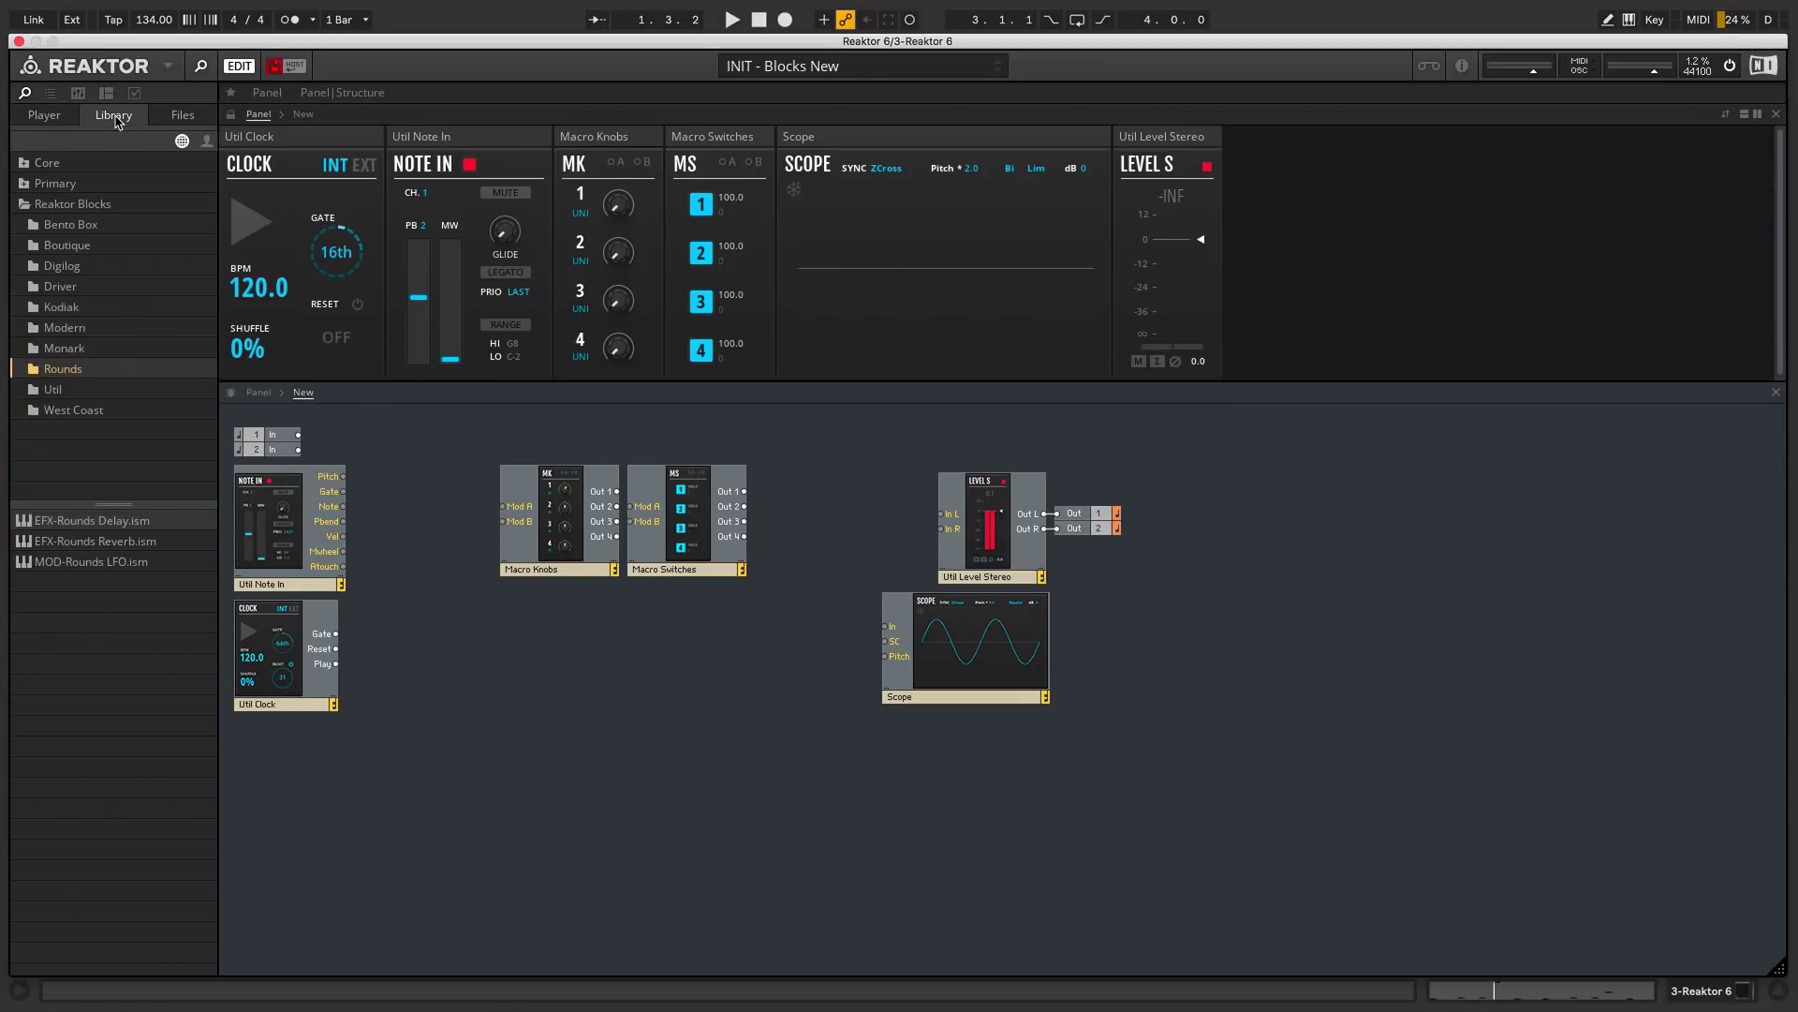
left_click(97, 328)
left_click(94, 308)
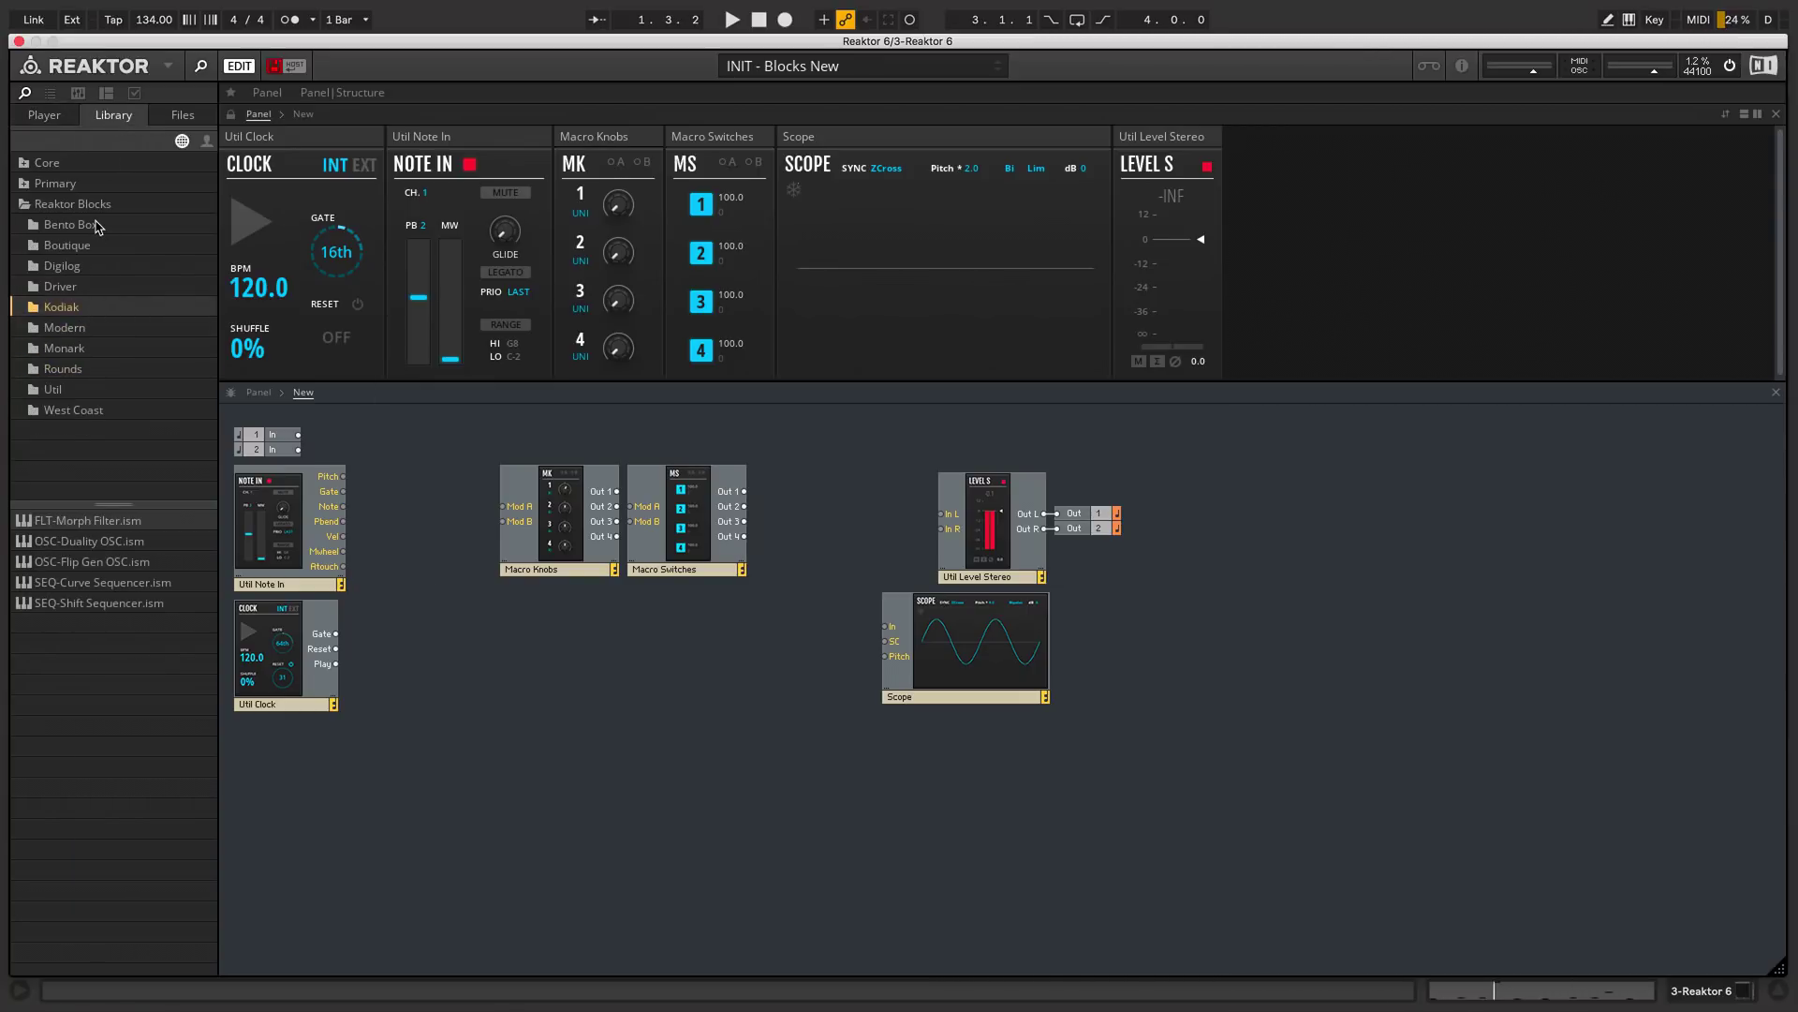
left_click(97, 226)
left_click(99, 247)
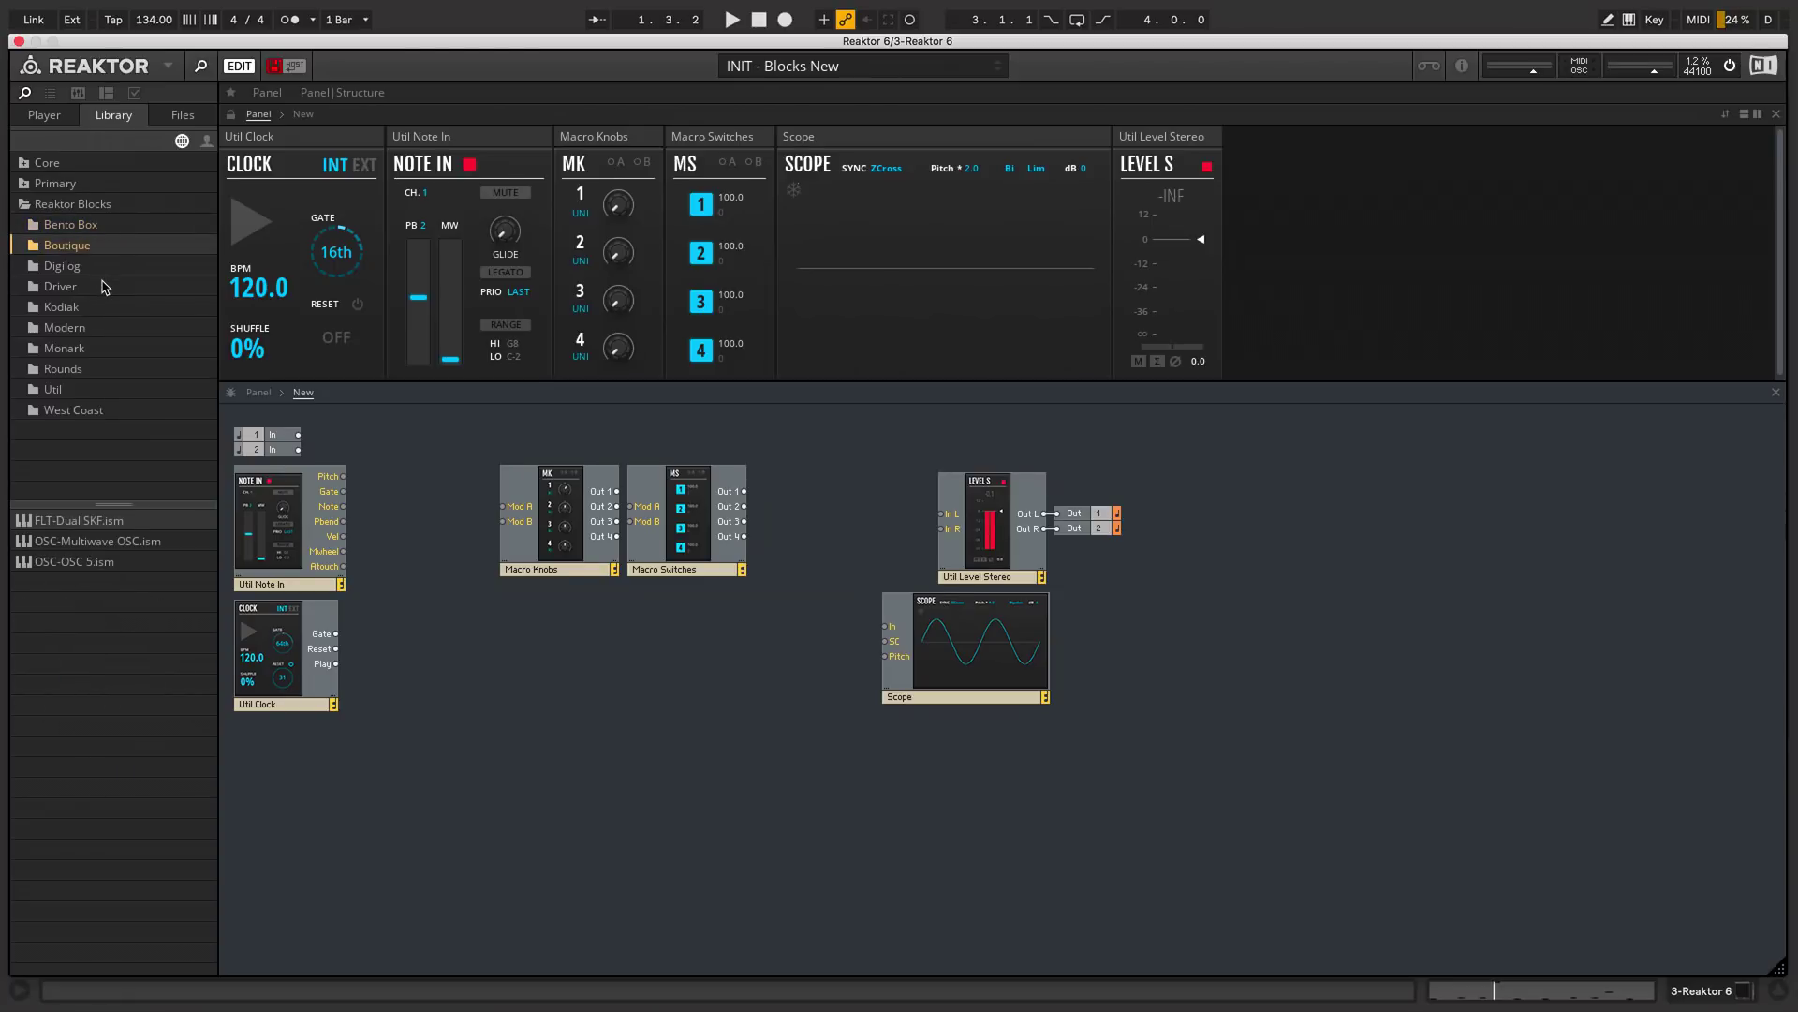
left_click(105, 287)
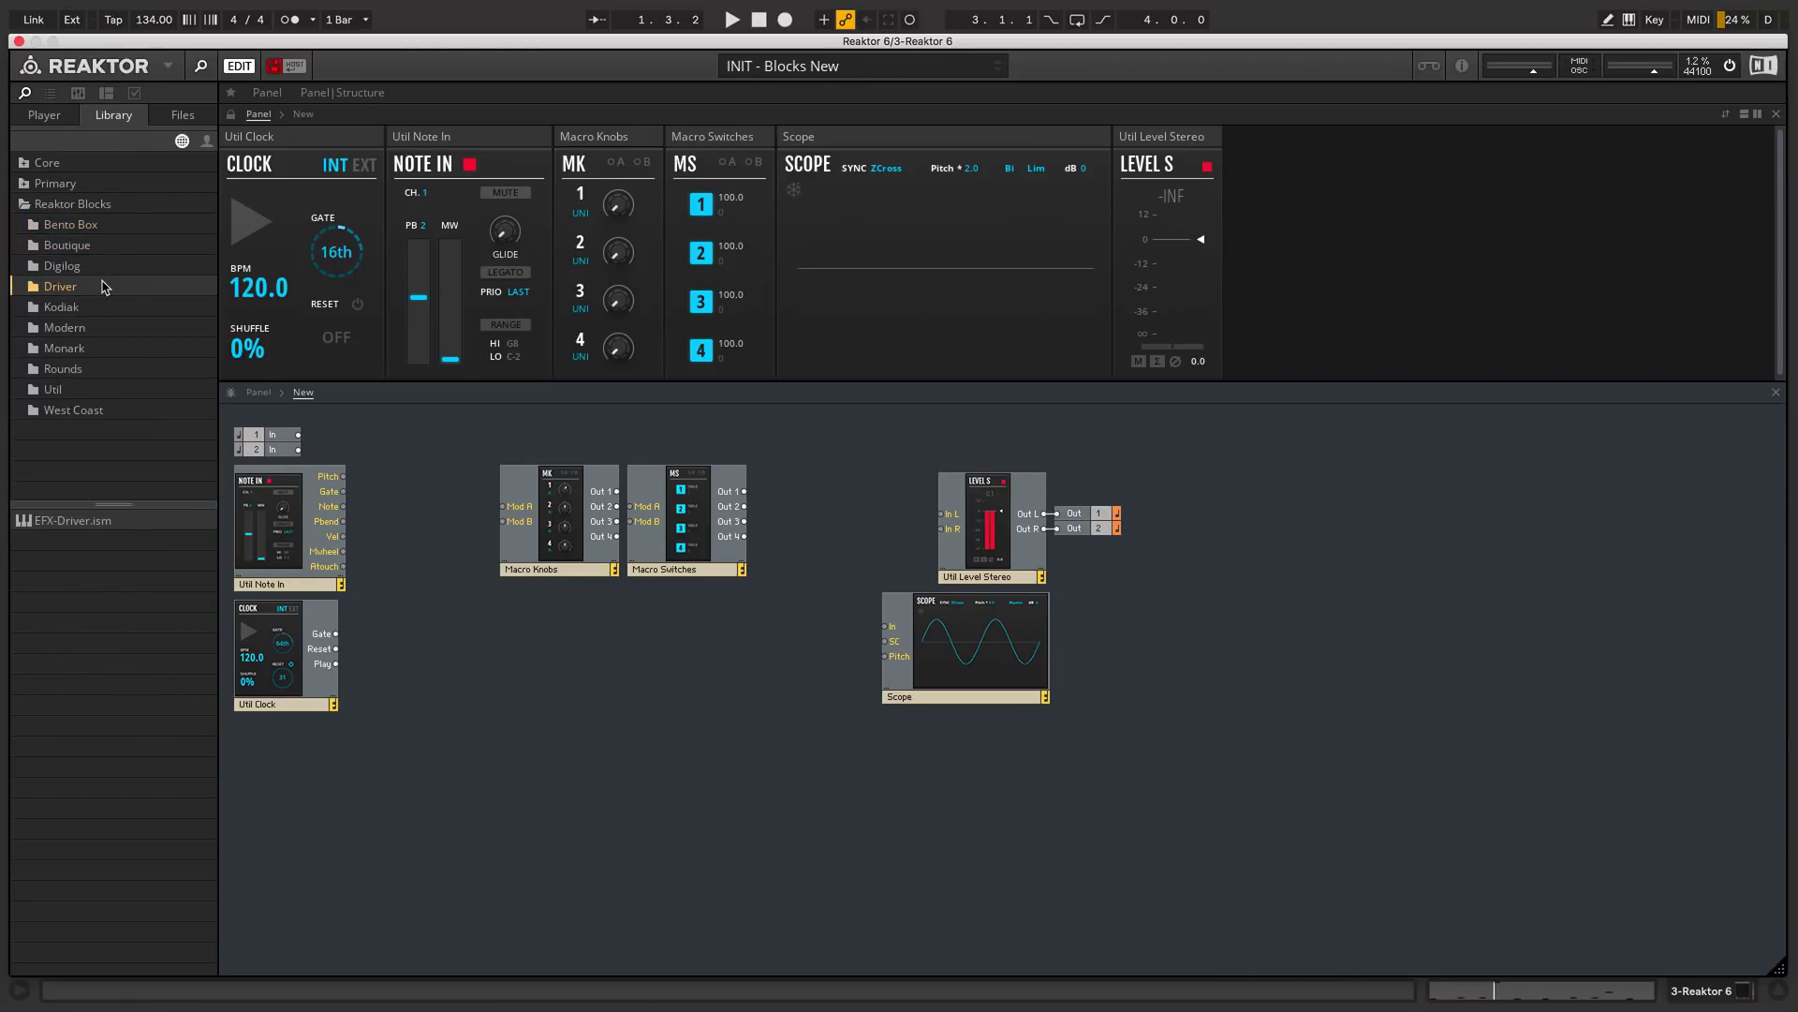
left_click(107, 349)
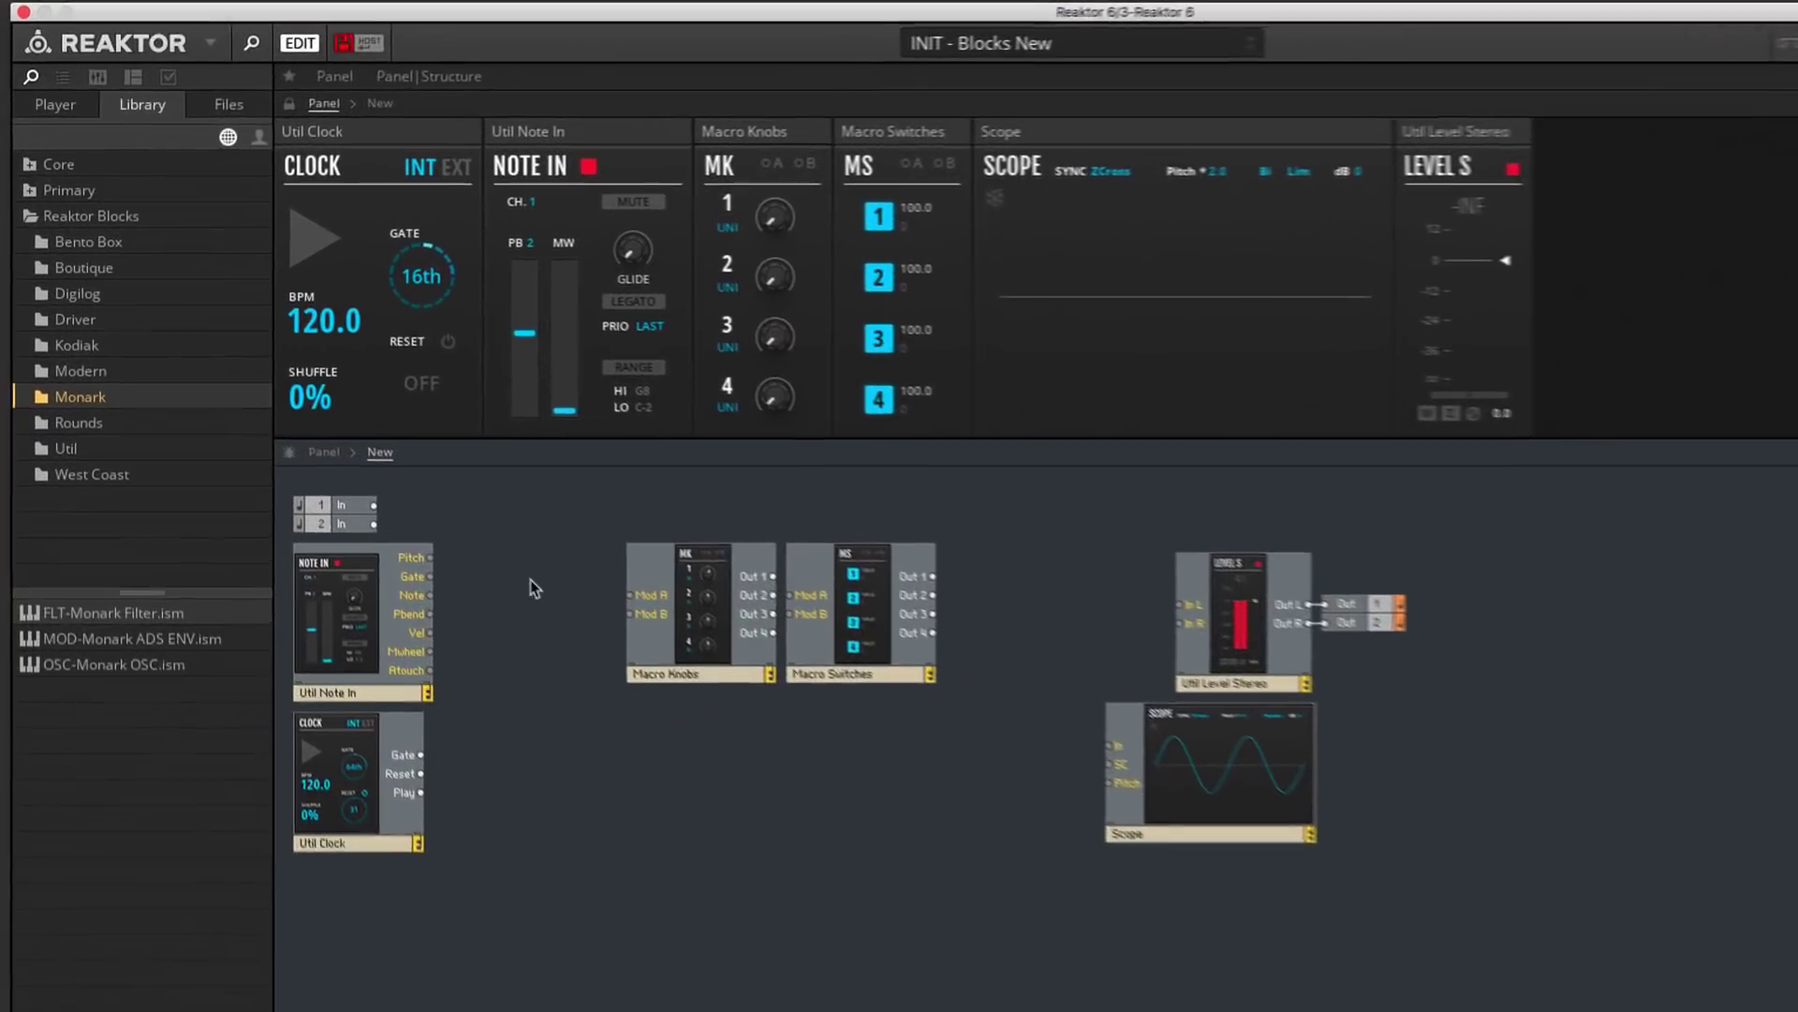
- Delete the Macro Knobs, Macro Switches, Util Clock and Scope blocks from the structure
left_click_drag(622, 670, 1039, 695)
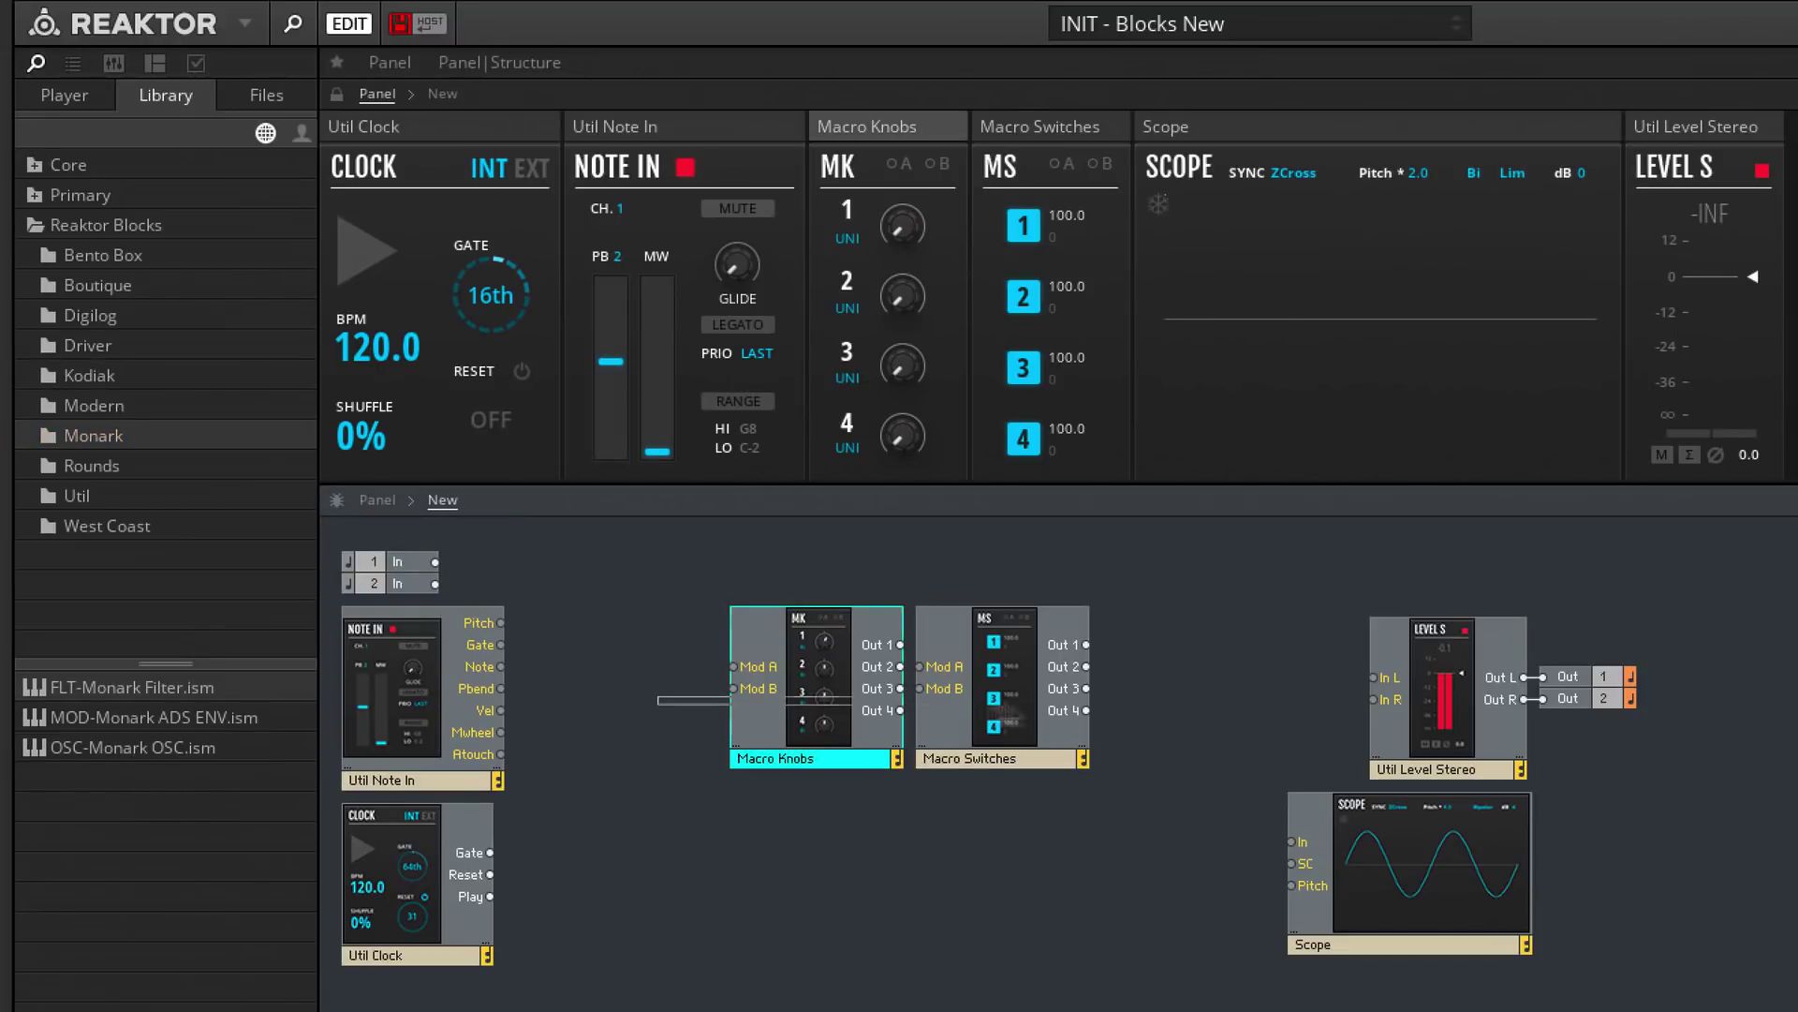
key("Delete")
left_click_drag(622, 860, 479, 882)
key("Delete")
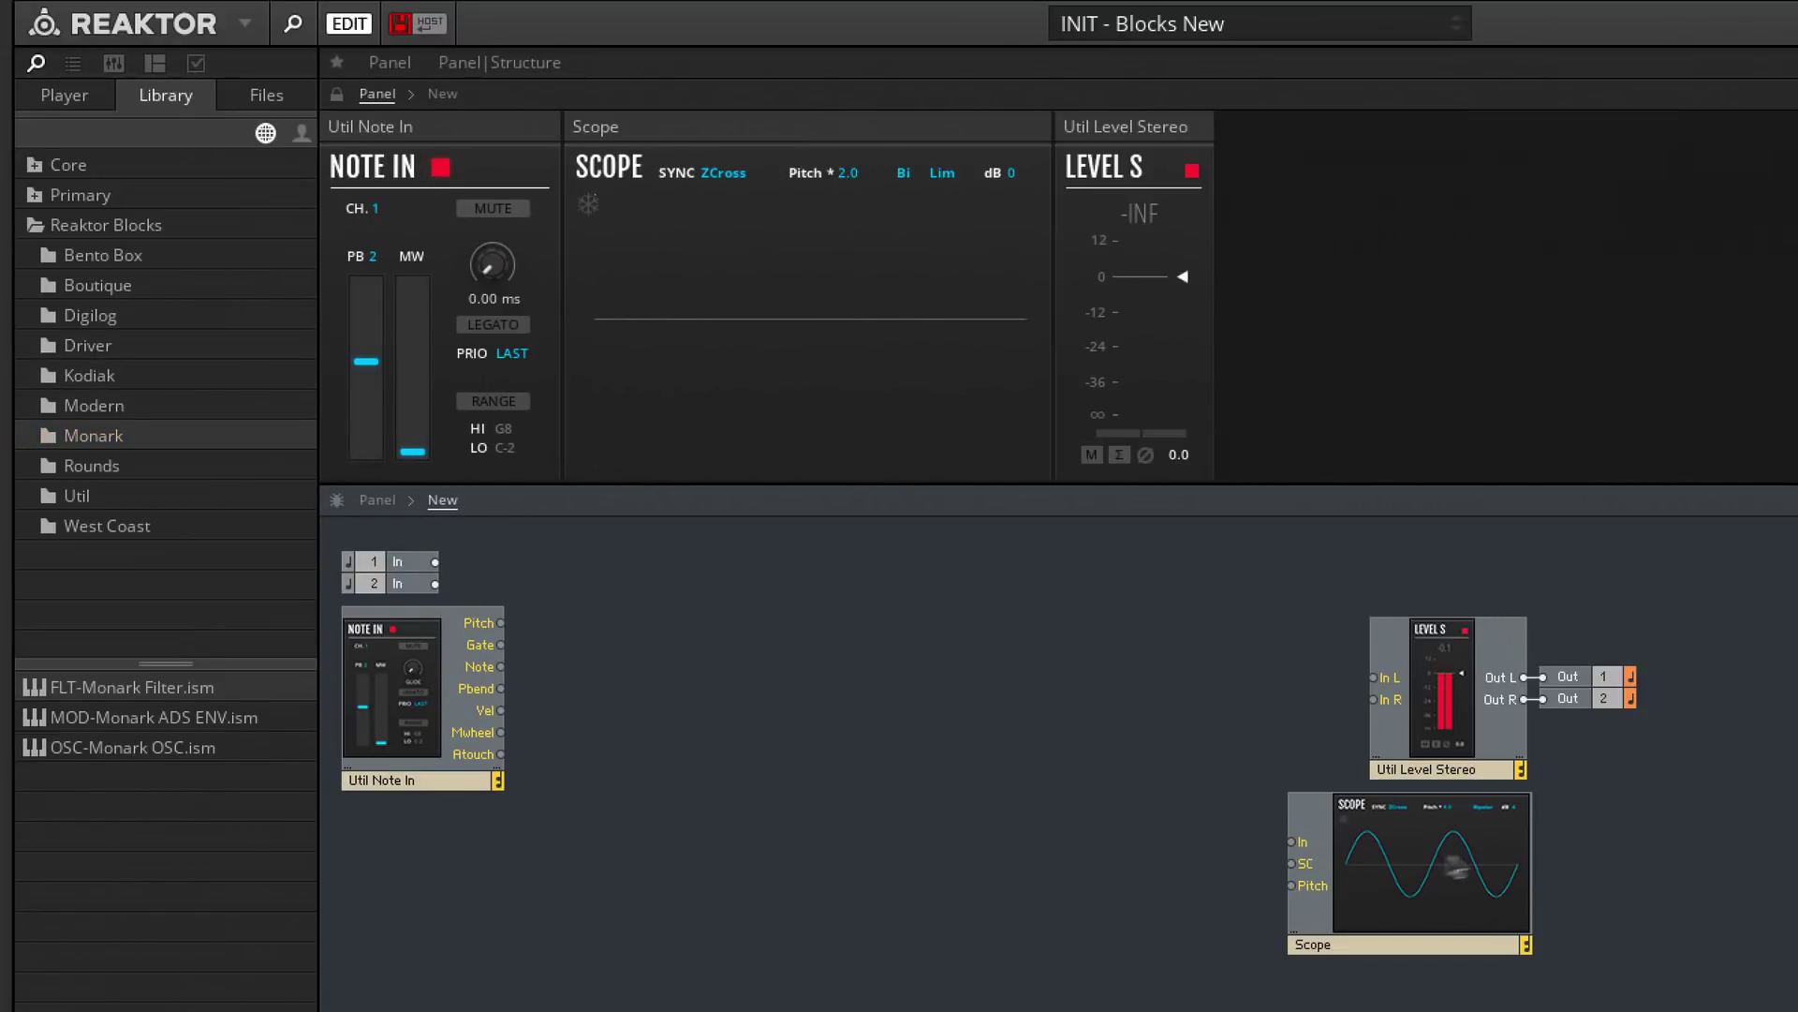
left_click_drag(1564, 871, 997, 923)
key("Delete")
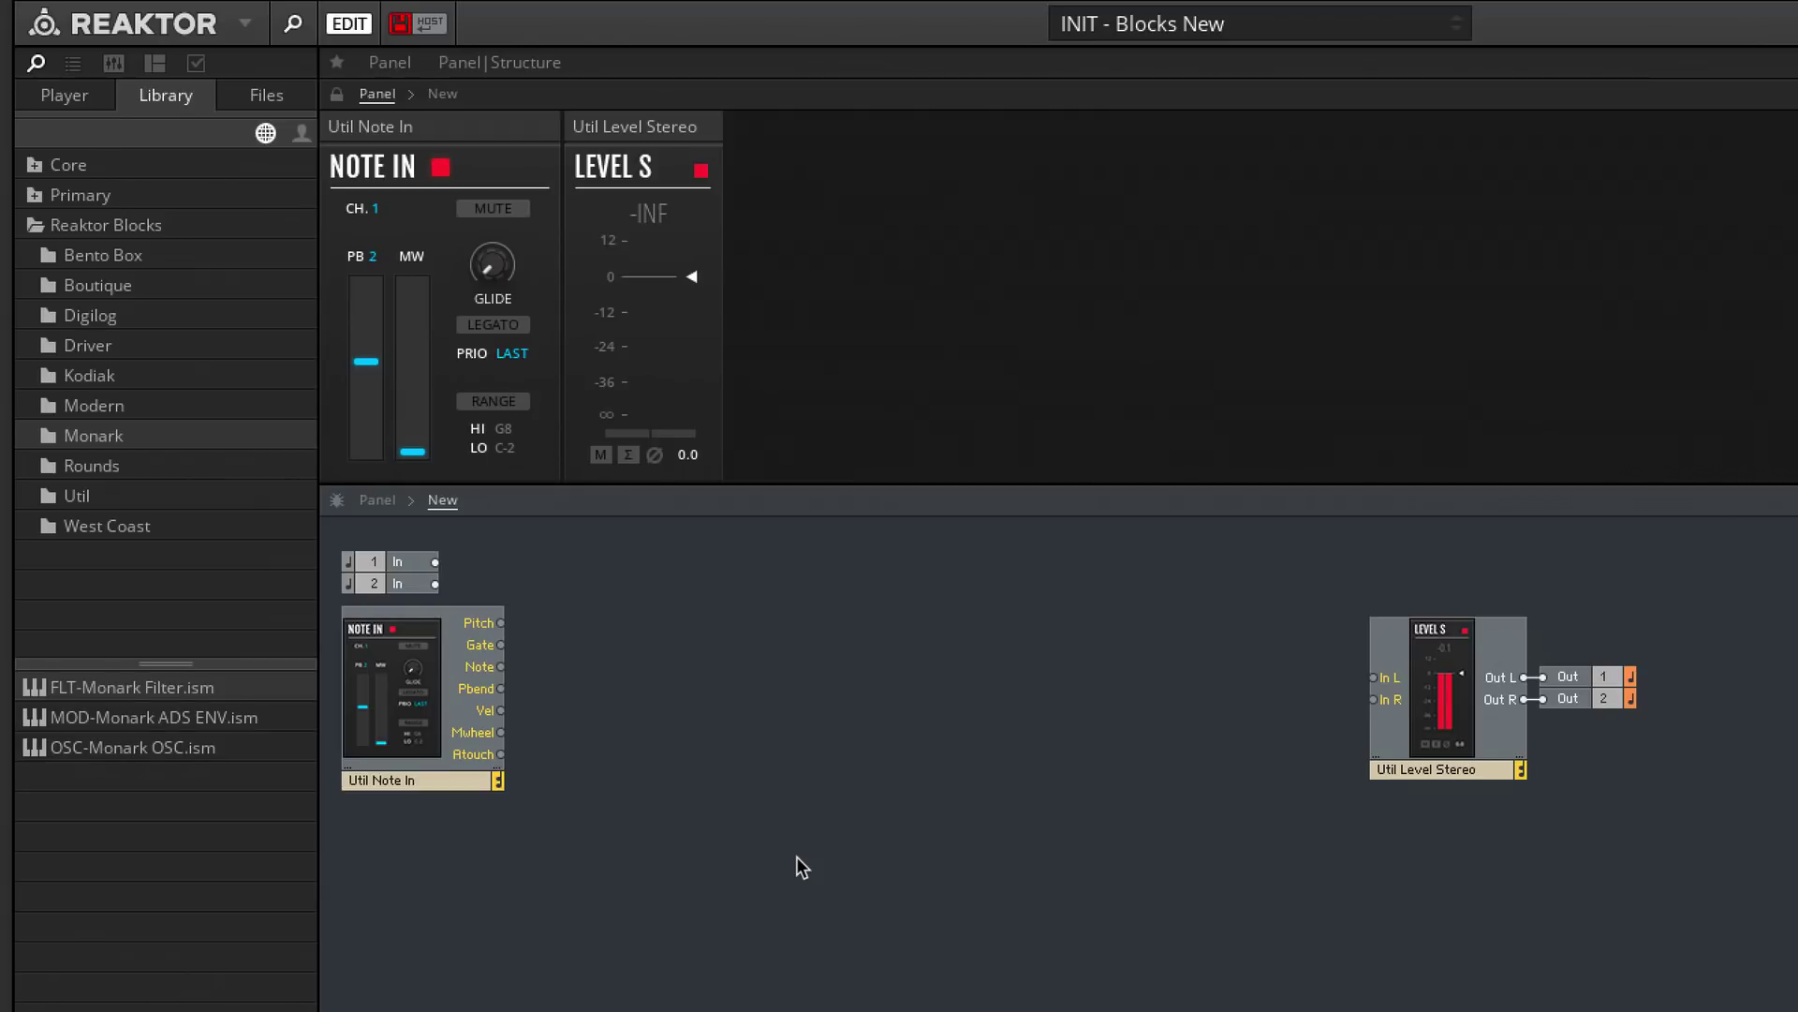
- Add a Monark Oscillator beside Note In and a Monark Filter next to it
left_click(200, 748)
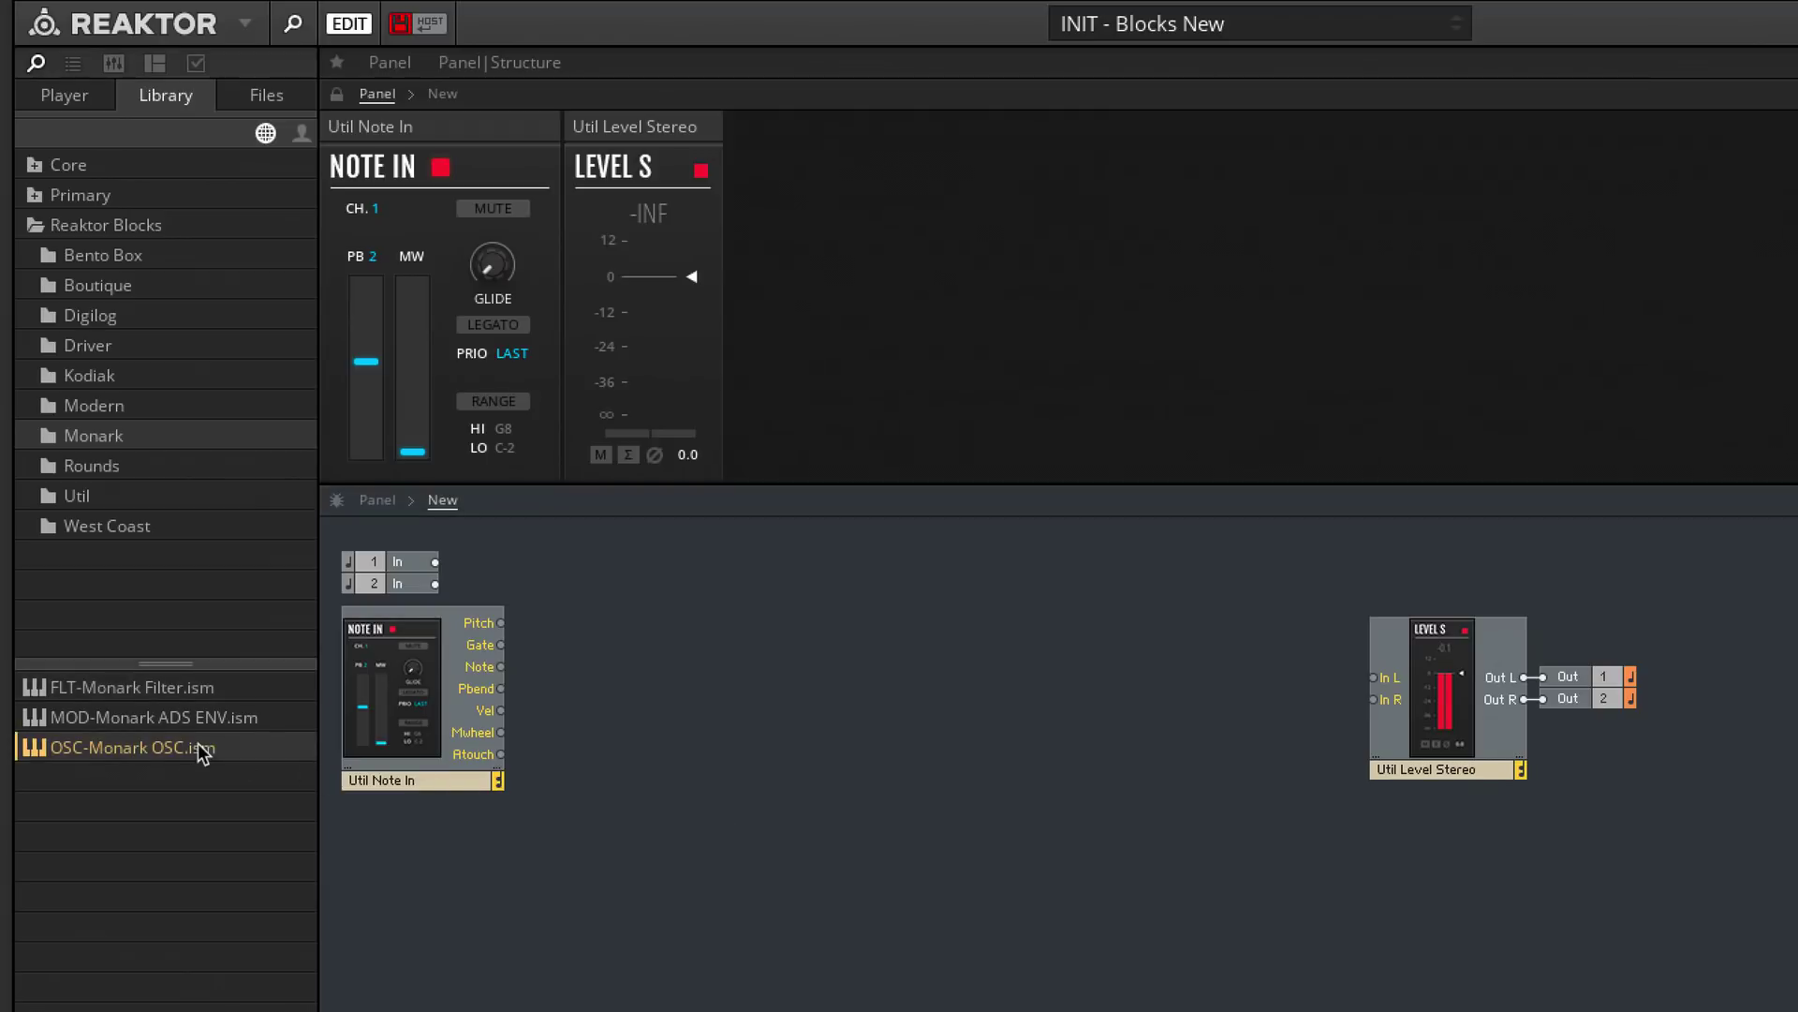
left_click_drag(134, 757, 672, 680)
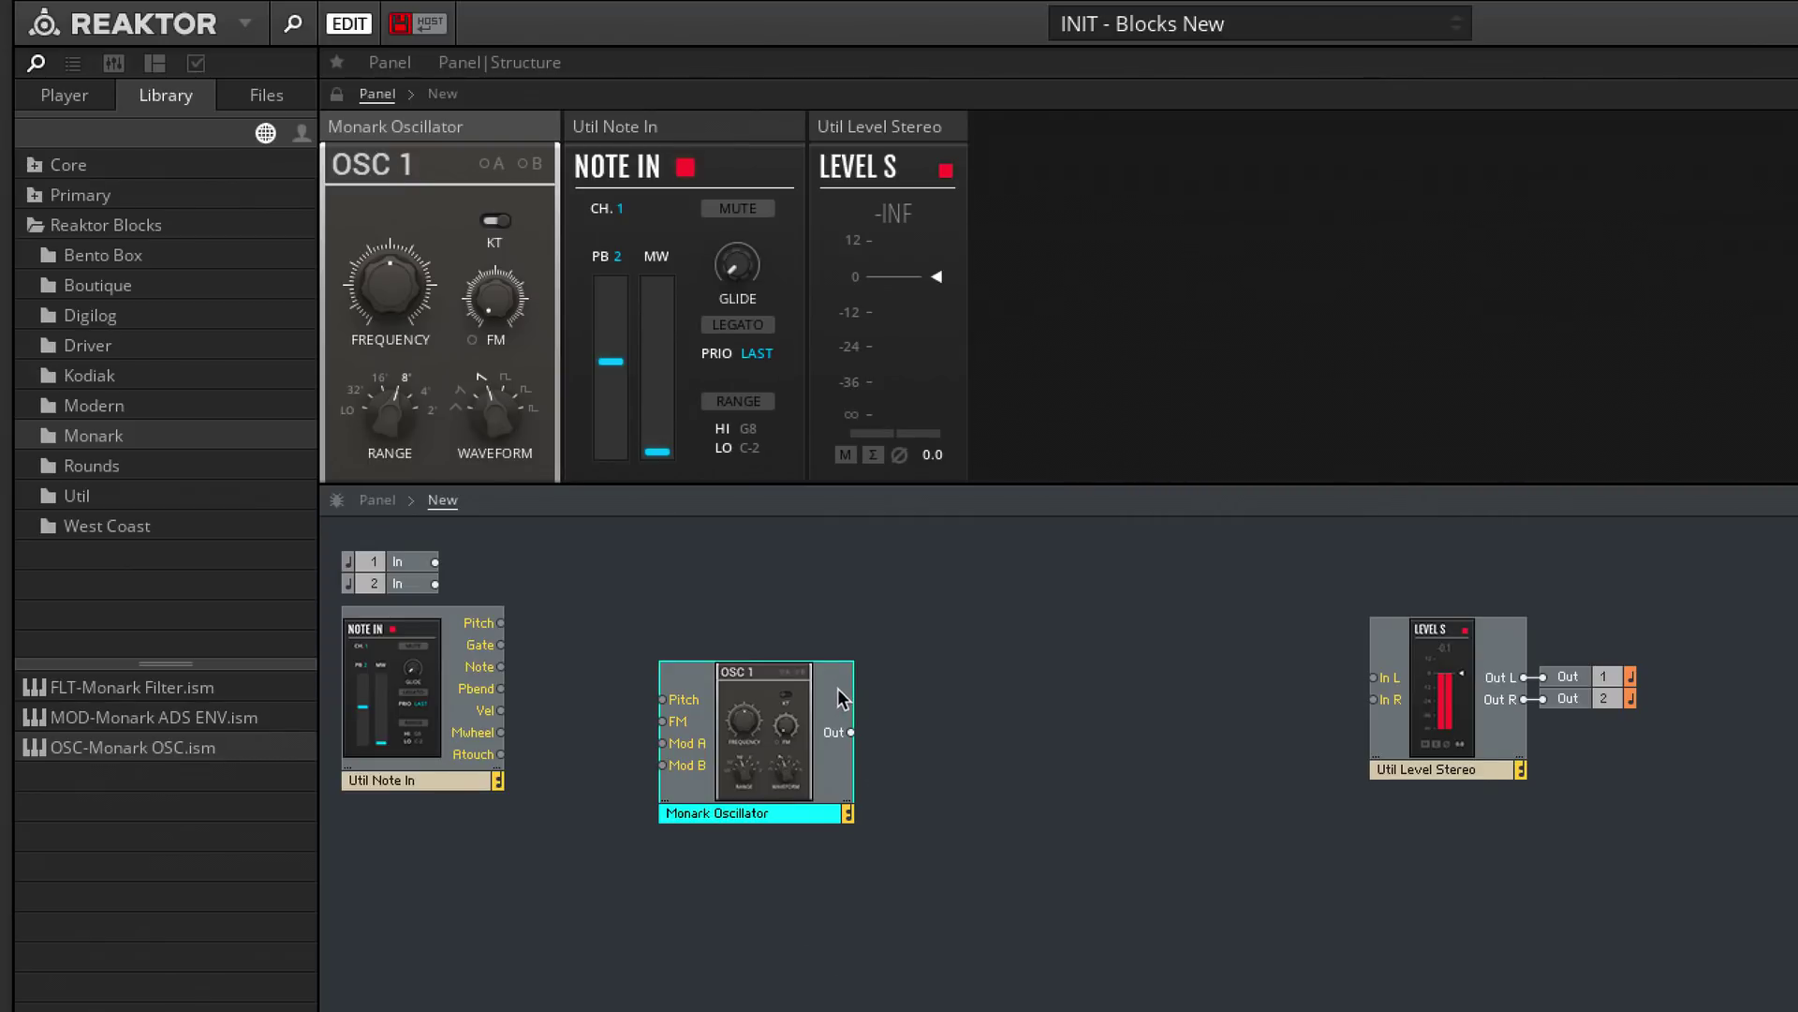
left_click_drag(840, 693, 750, 643)
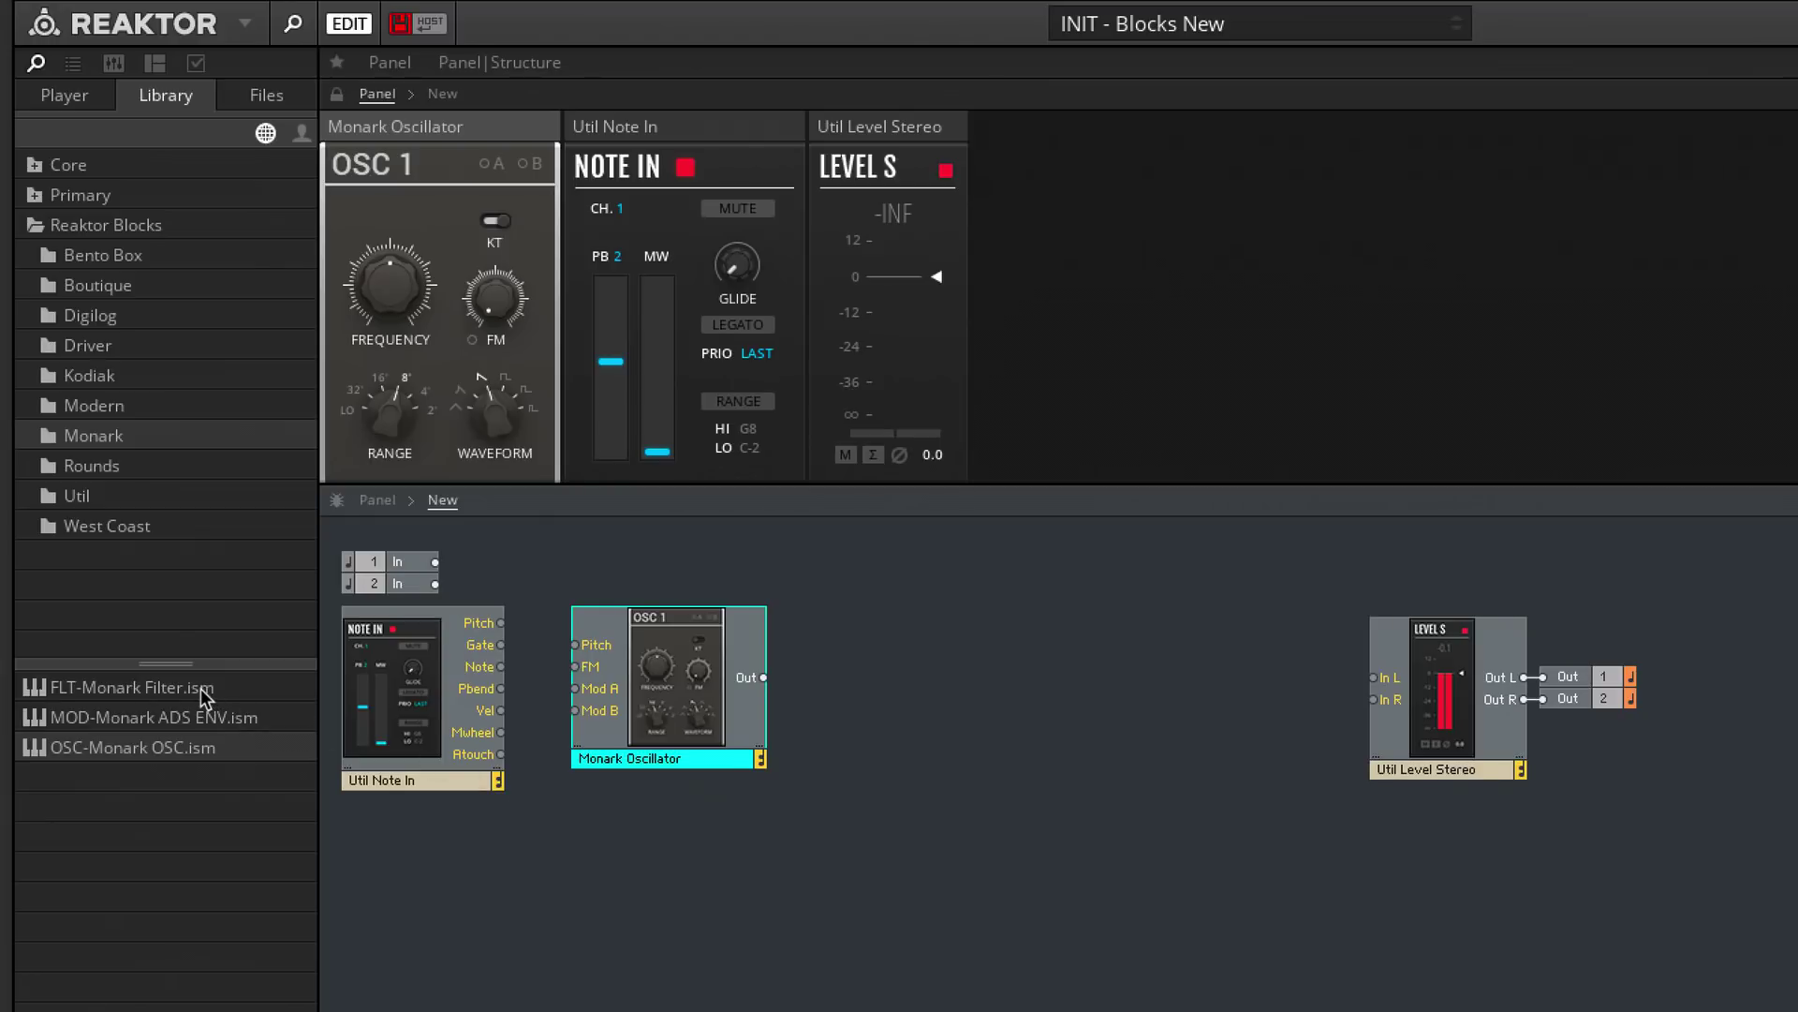
left_click_drag(201, 695, 984, 770)
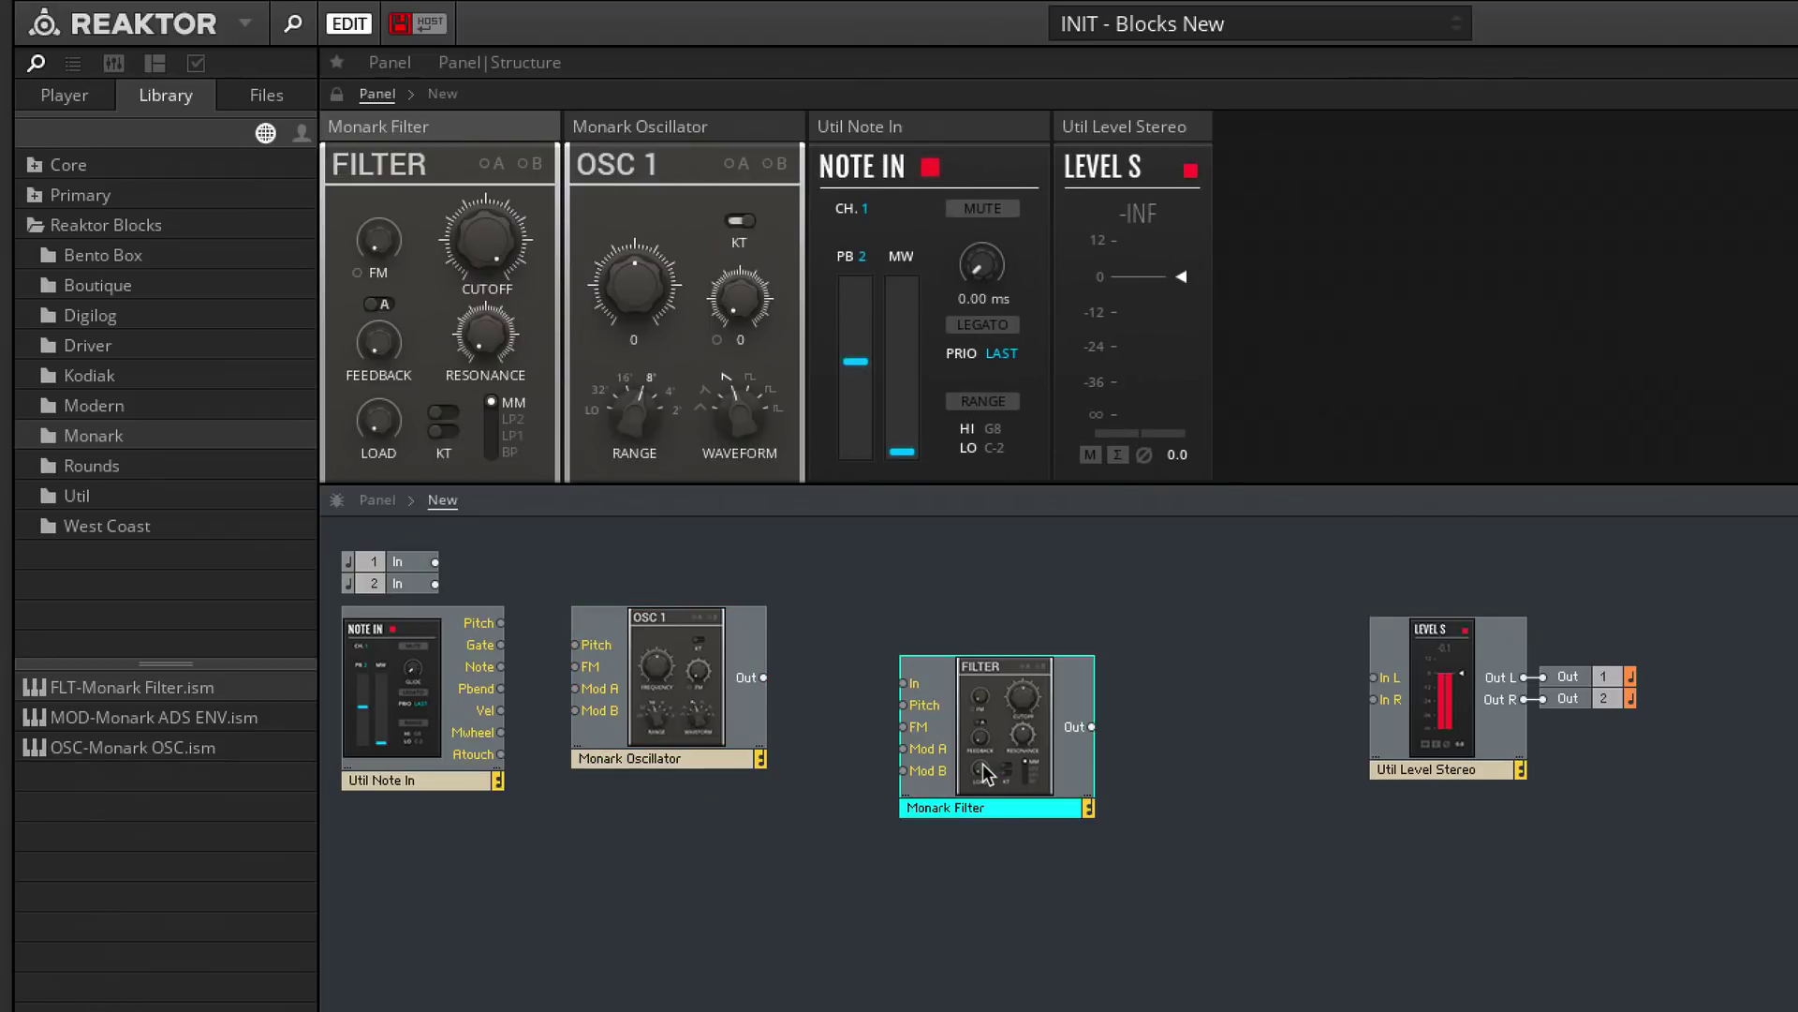
left_click_drag(946, 676, 853, 627)
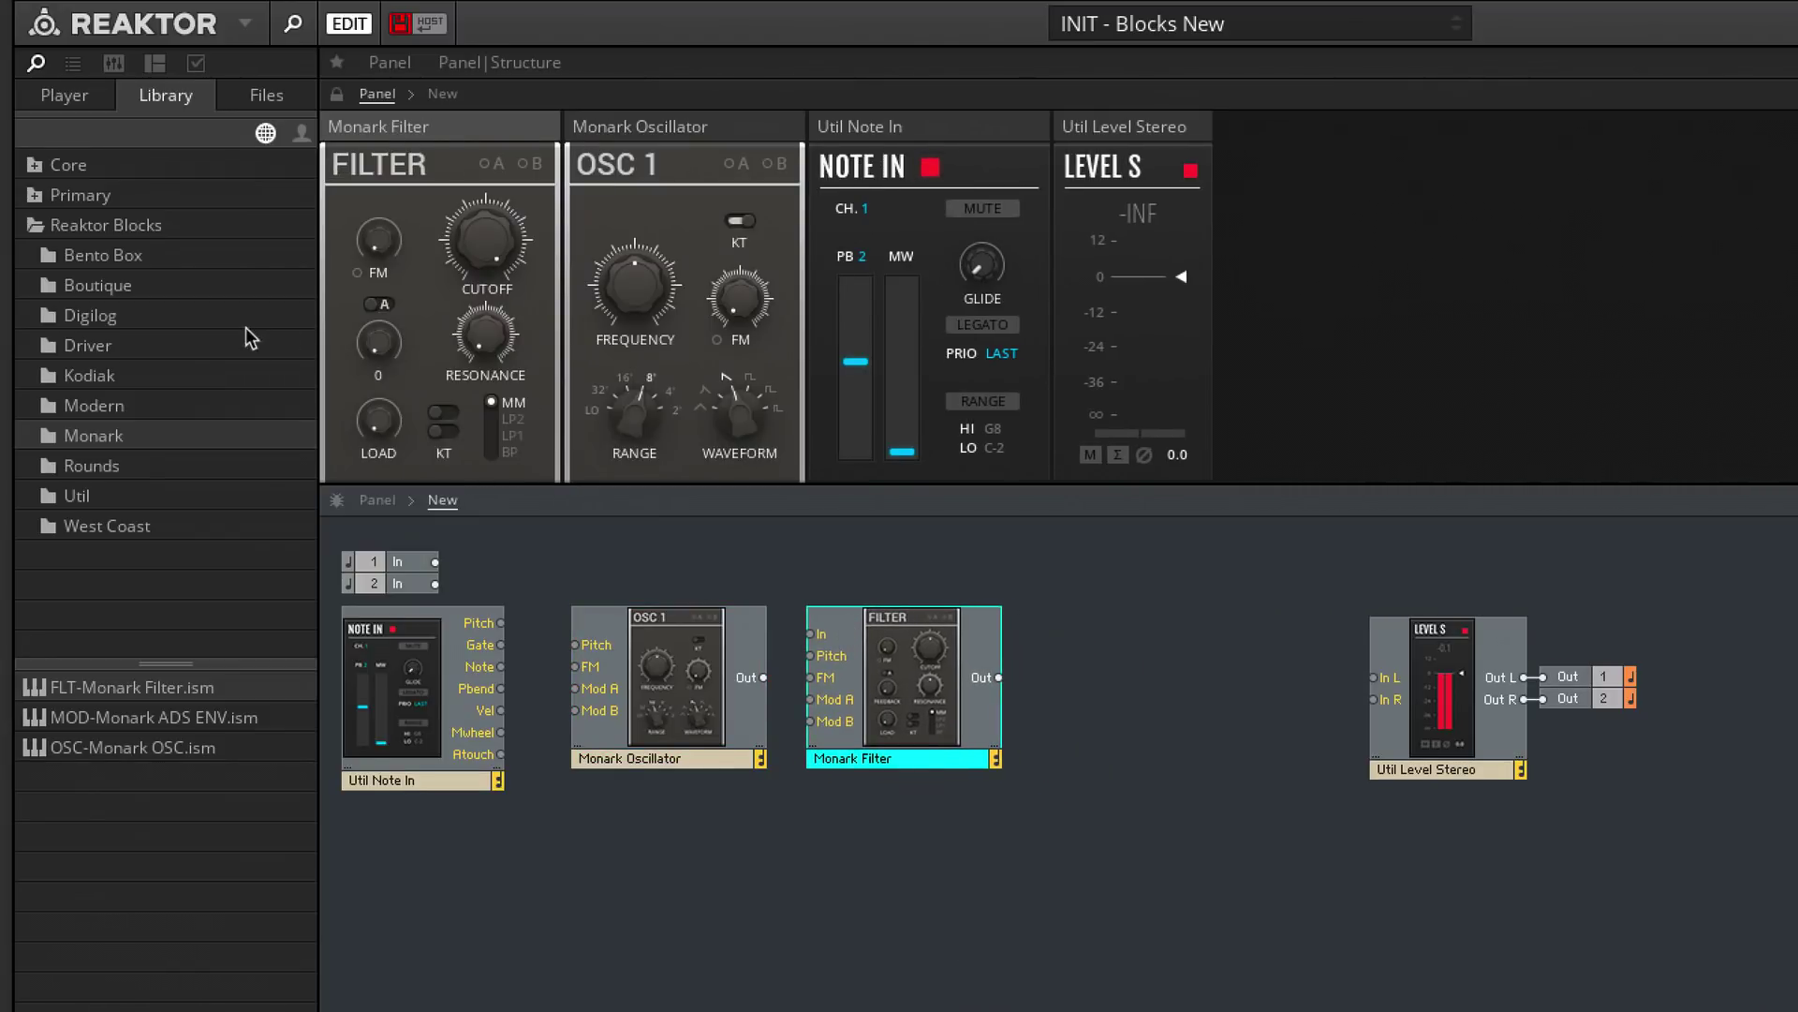
- Add a Bento Box VCA and move Level Stereo with its outputs further right
left_click(146, 261)
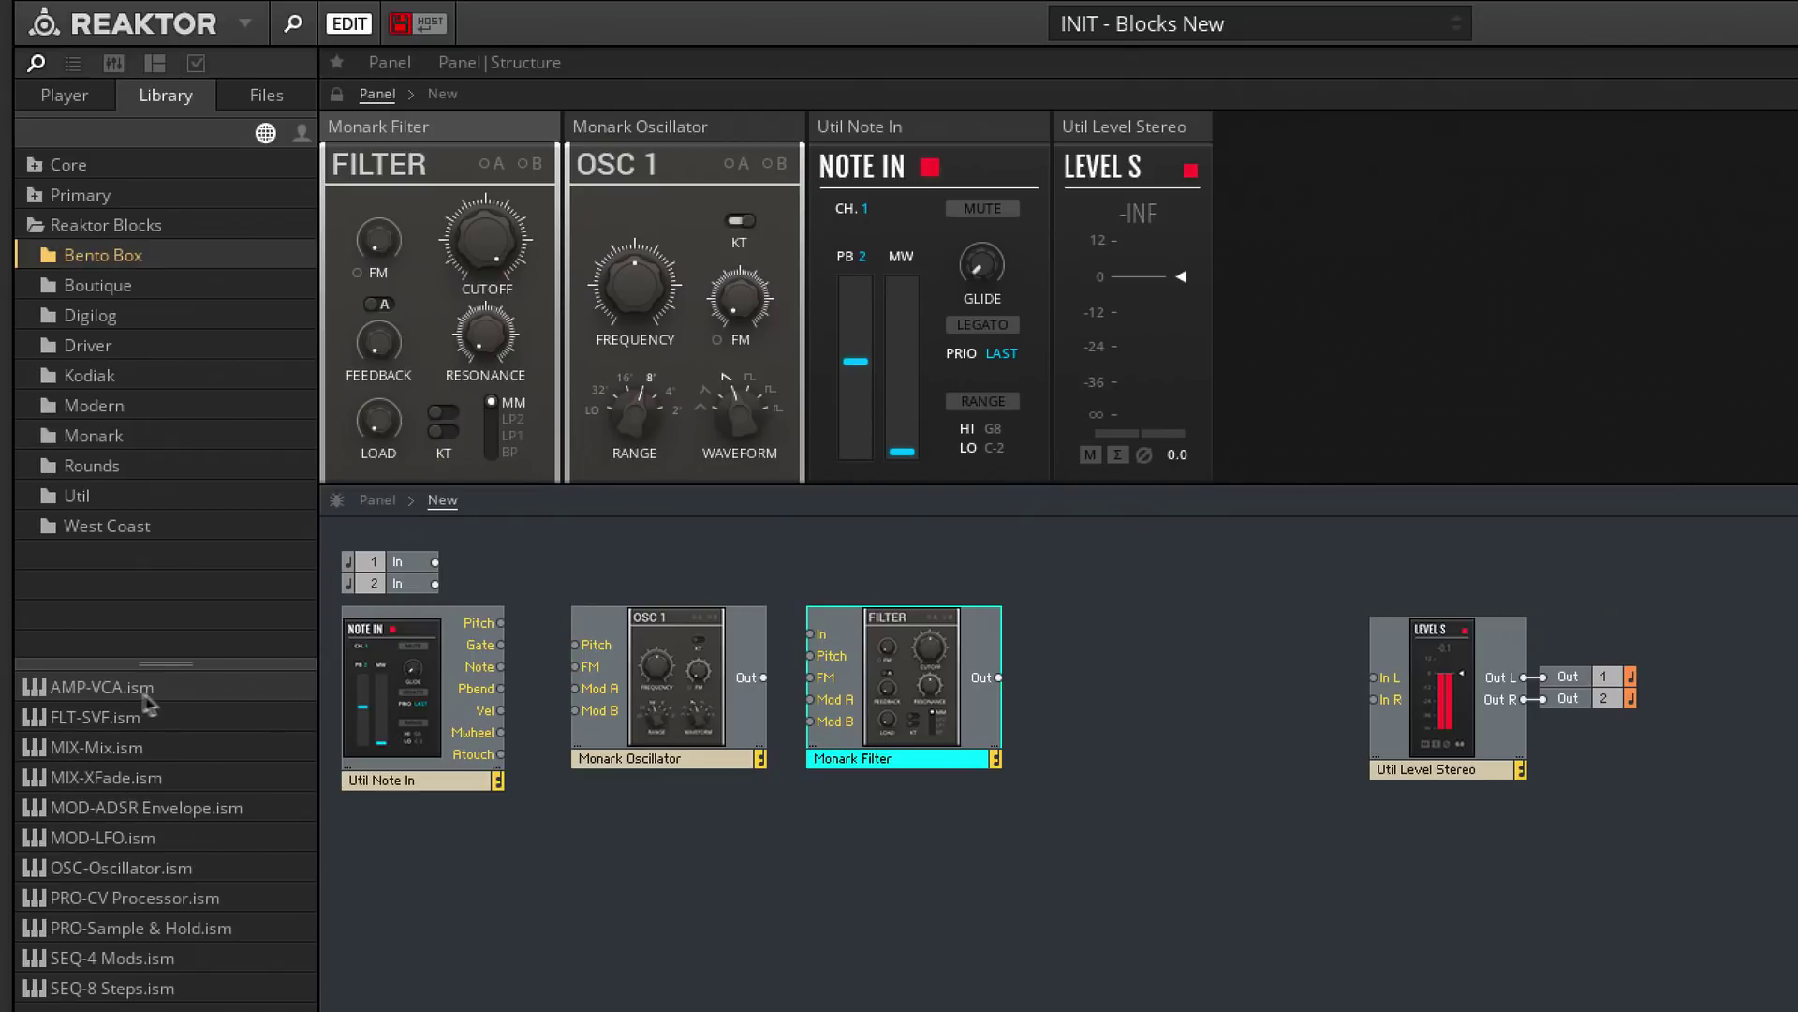
left_click_drag(142, 691, 1070, 637)
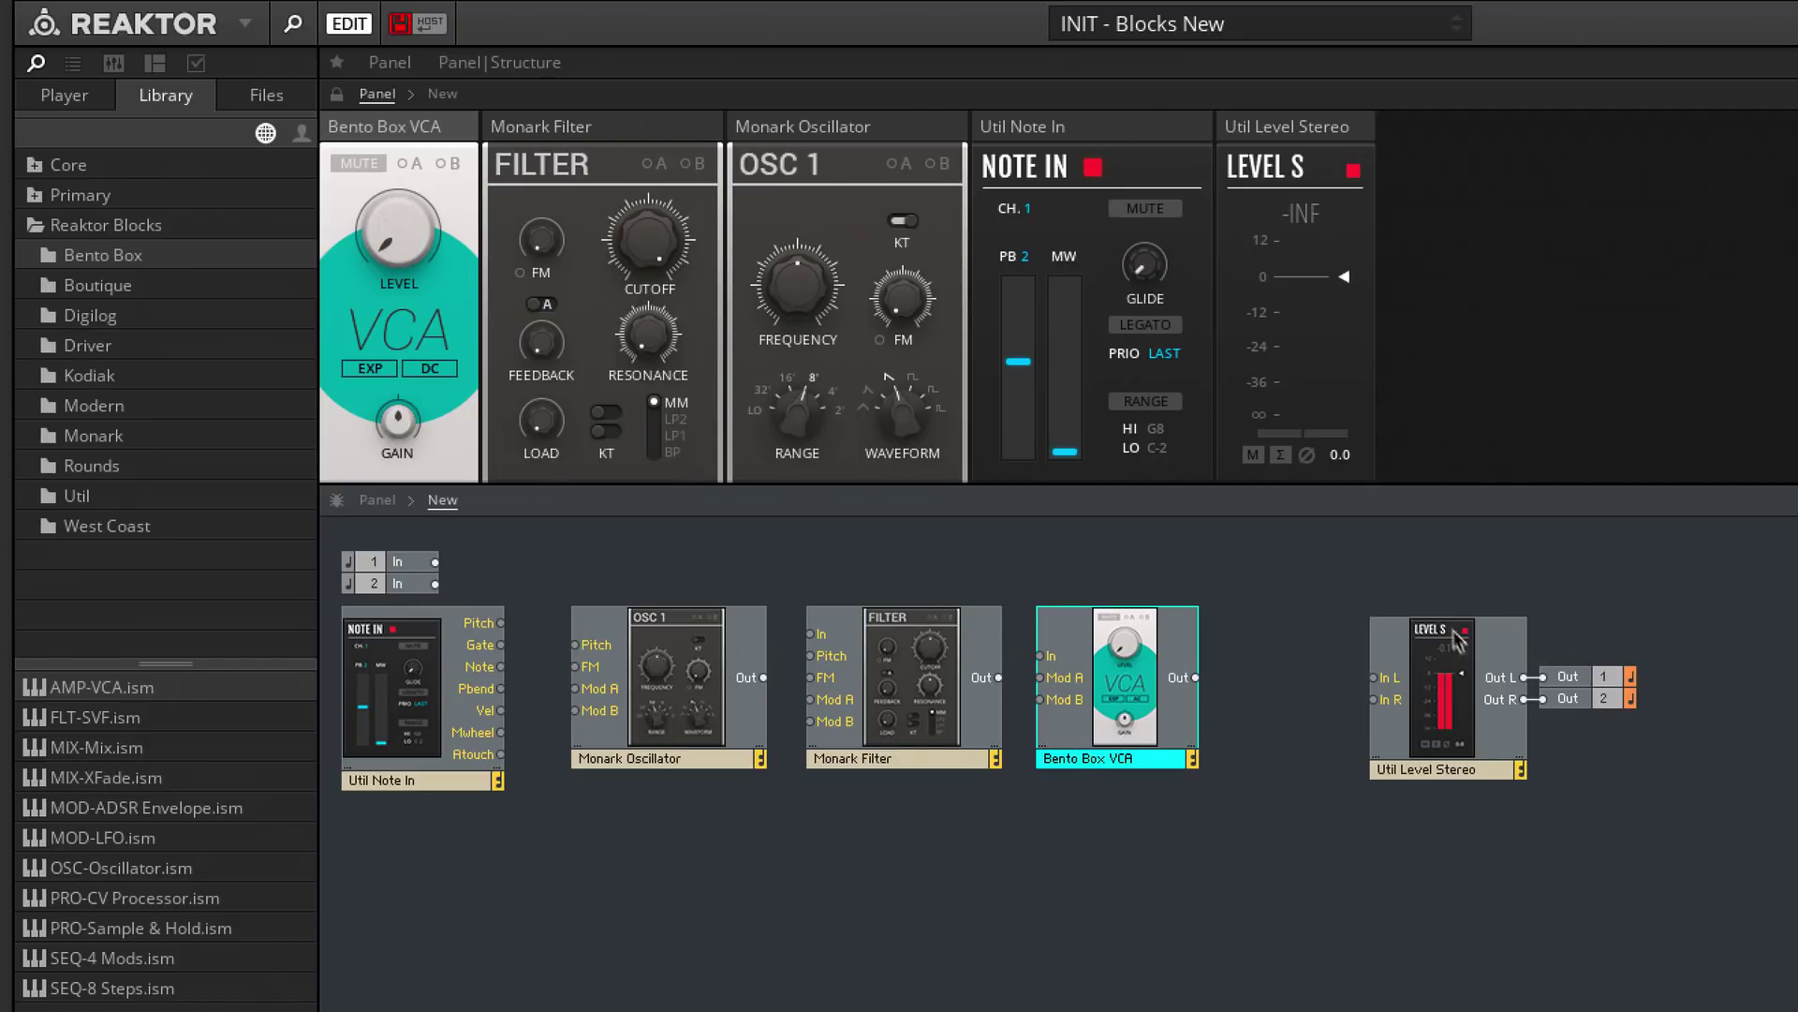
left_click_drag(1385, 585, 1607, 803)
left_click_drag(1393, 643, 1470, 637)
- Reorder the rack panels to Note In, Monark Oscillator, Monark Filter, Bento Box VCA, Level Stereo
left_click(1285, 880)
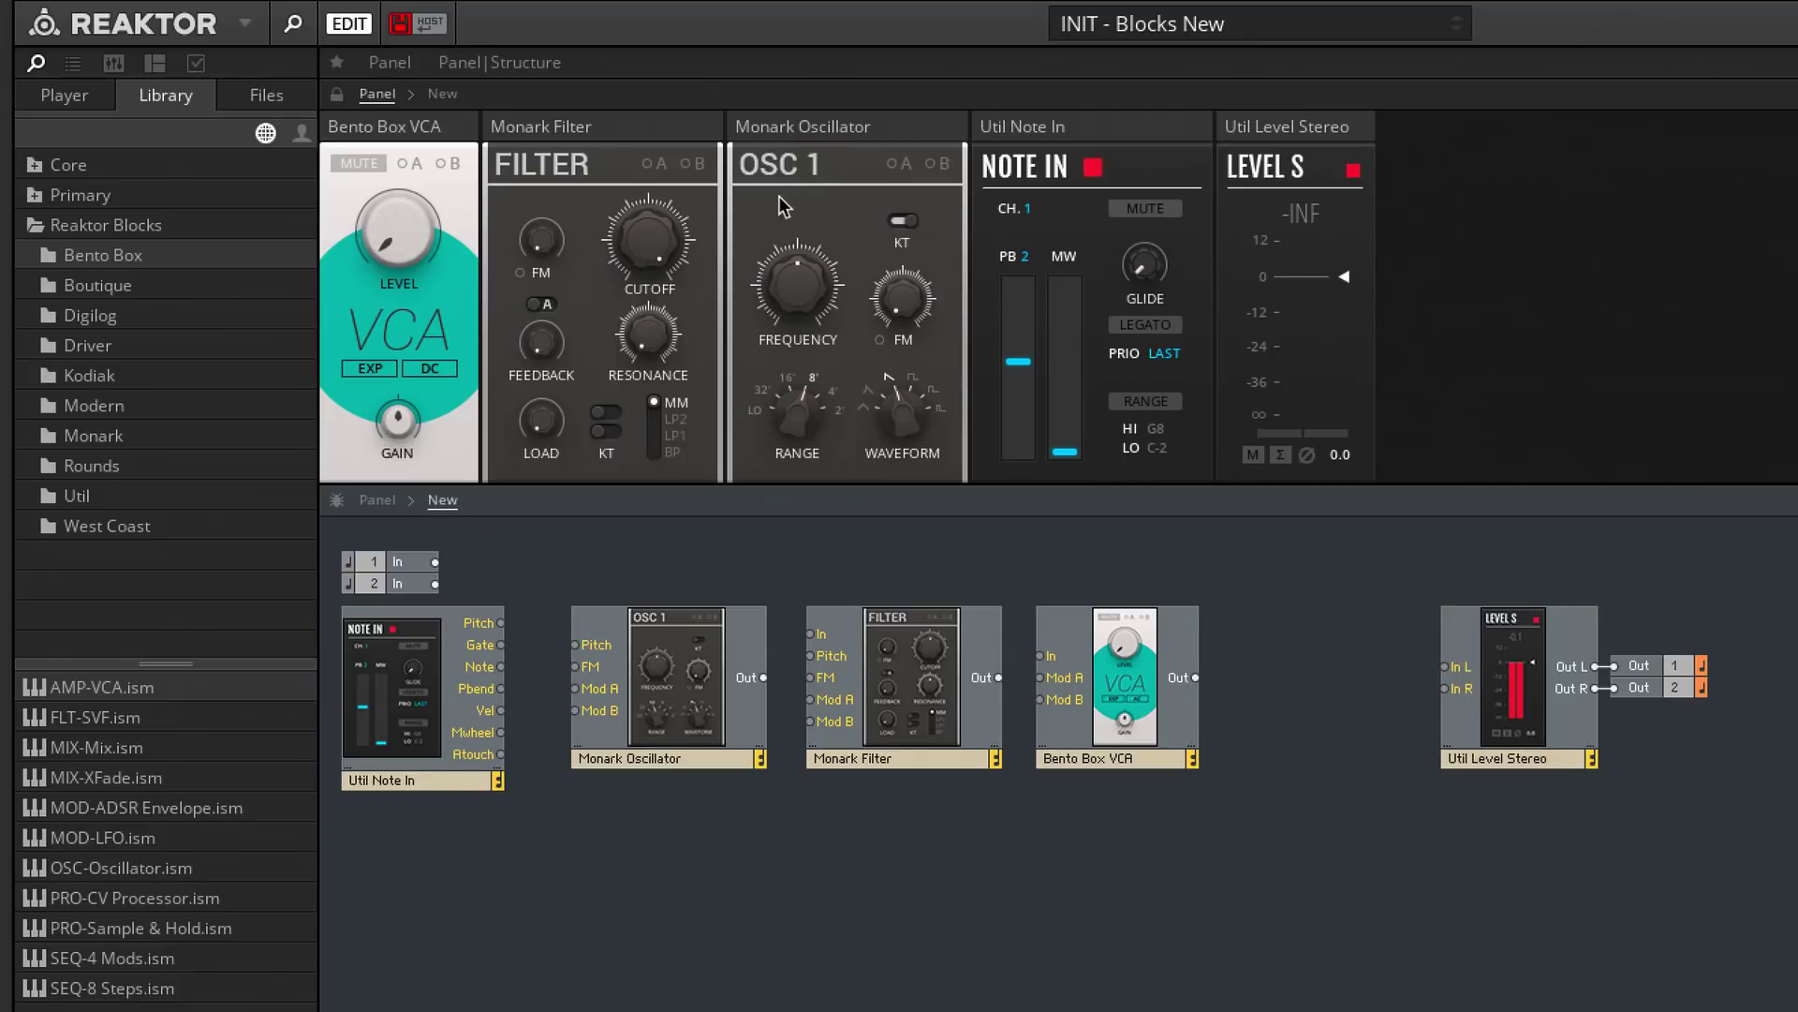
left_click_drag(826, 128, 536, 136)
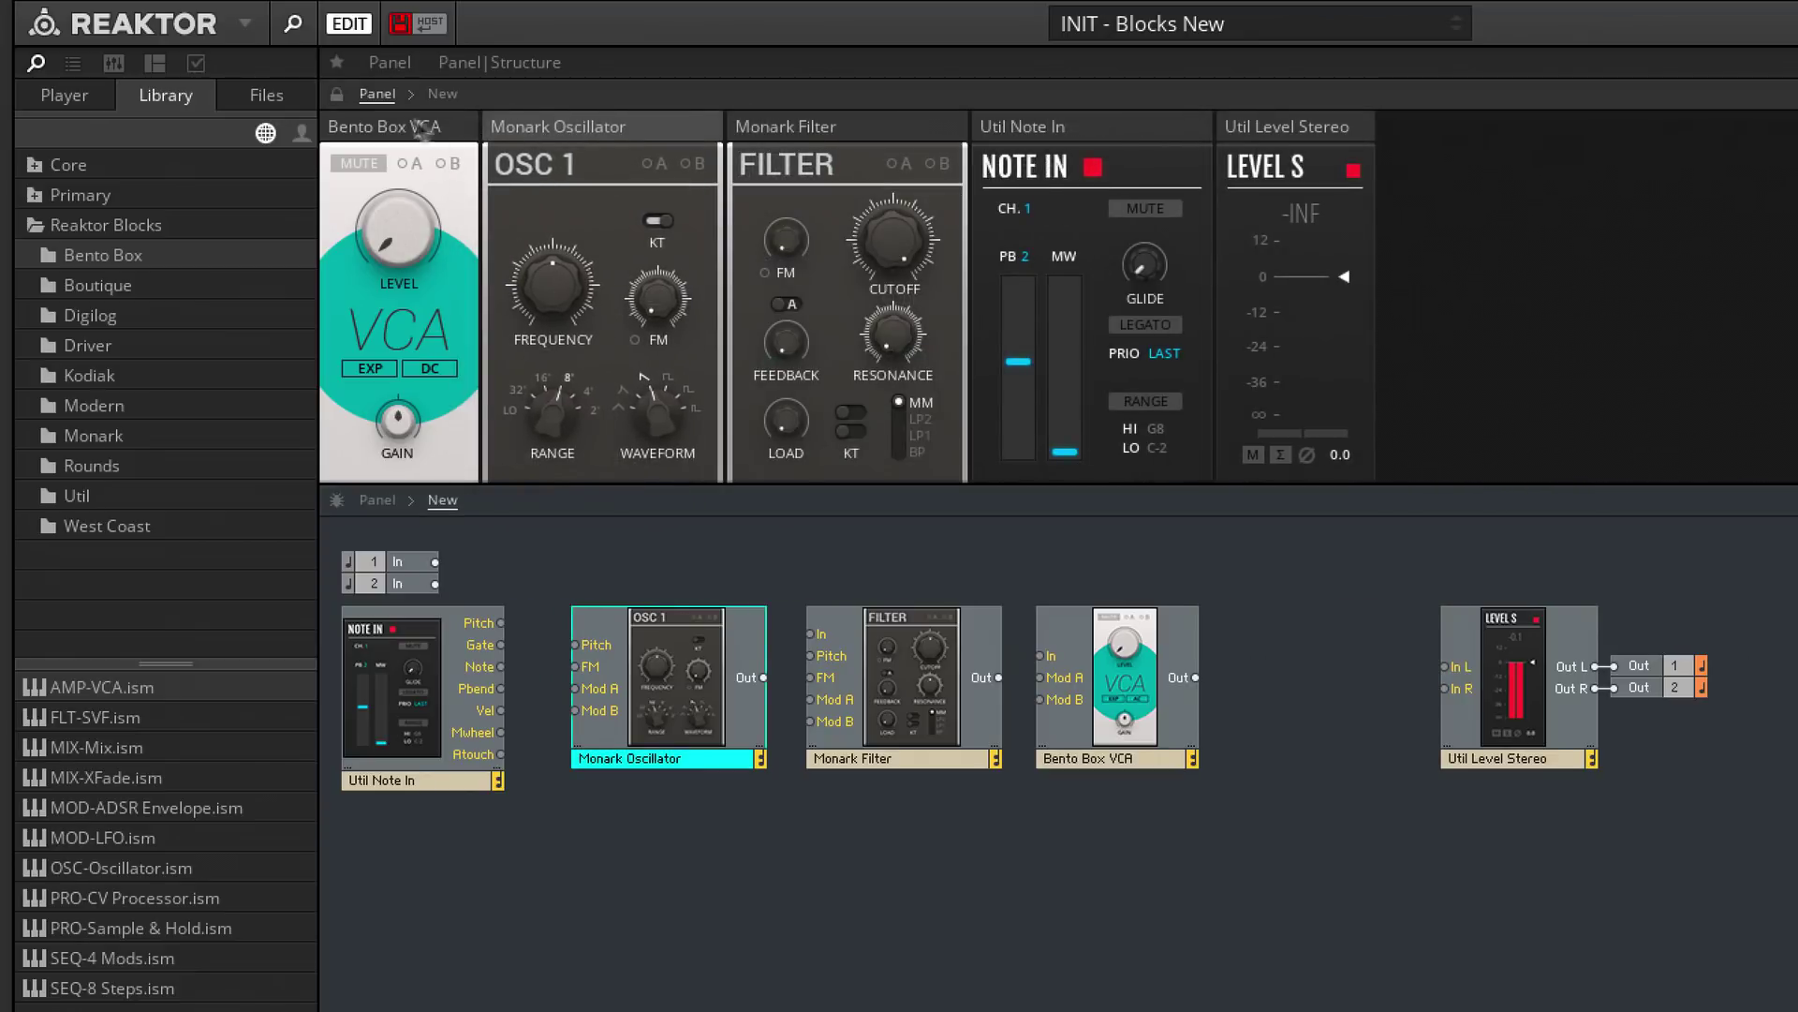
left_click_drag(424, 131, 782, 150)
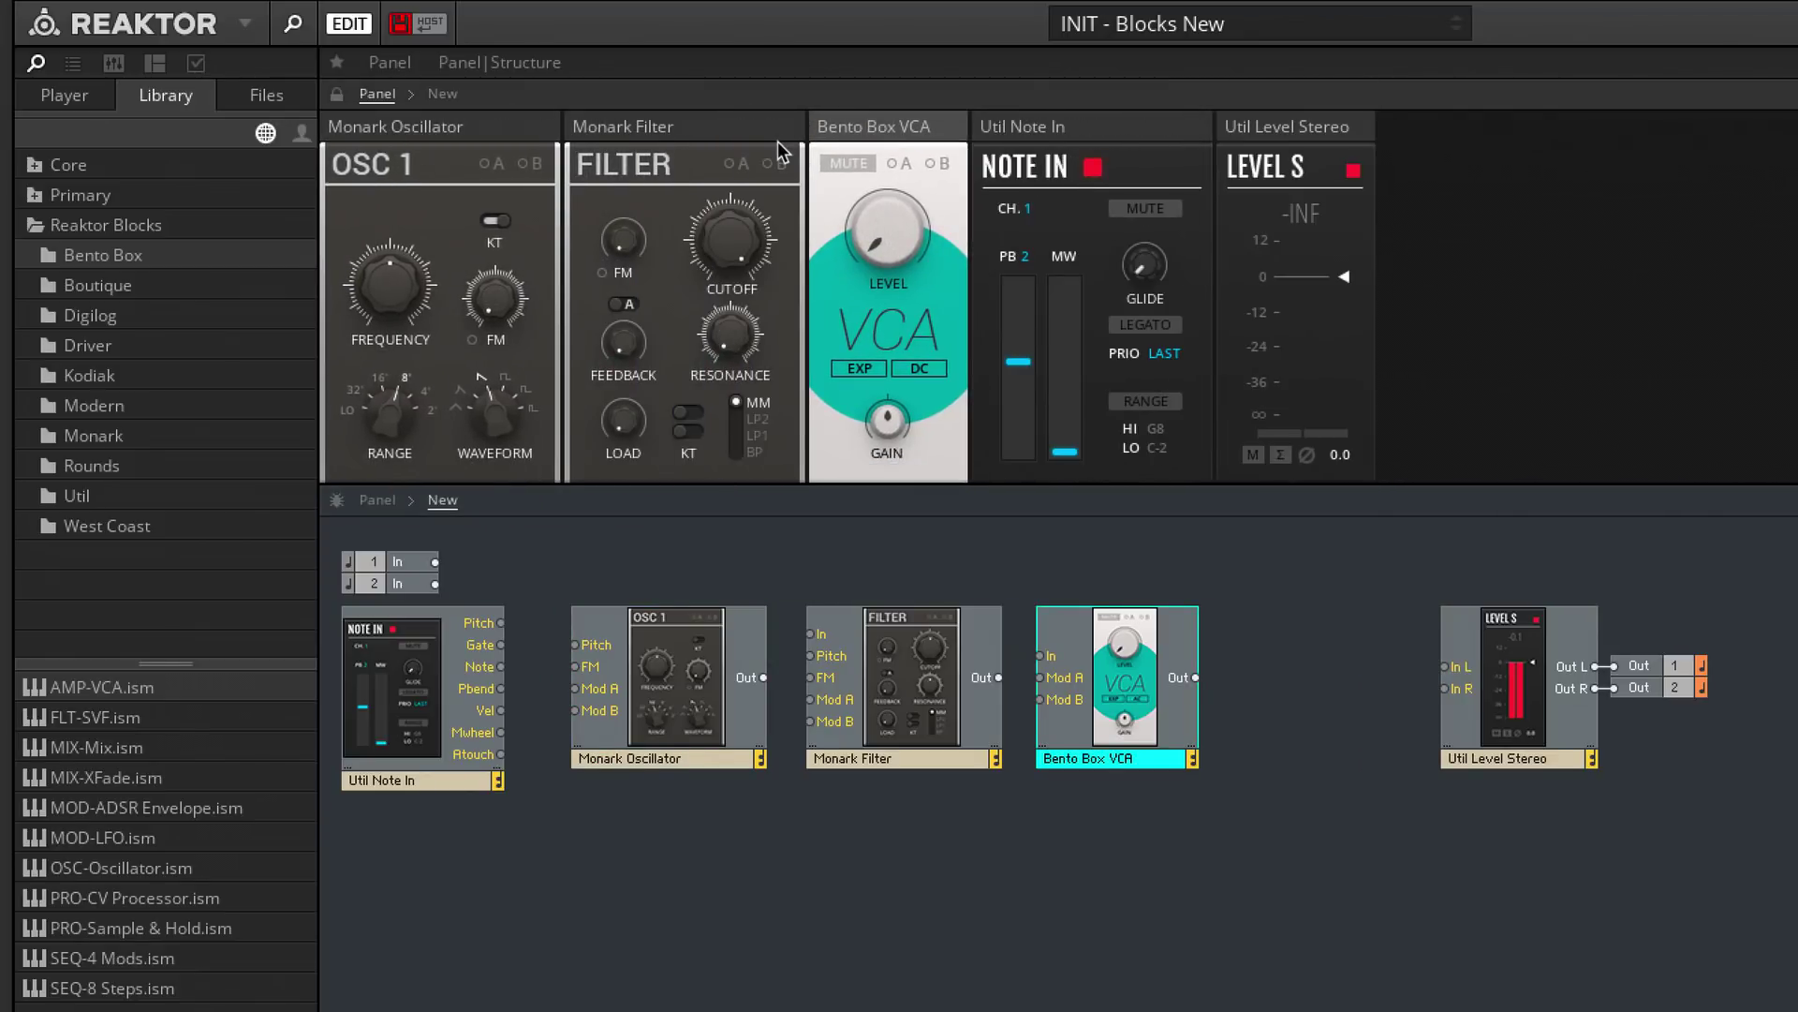
left_click_drag(1049, 129, 370, 130)
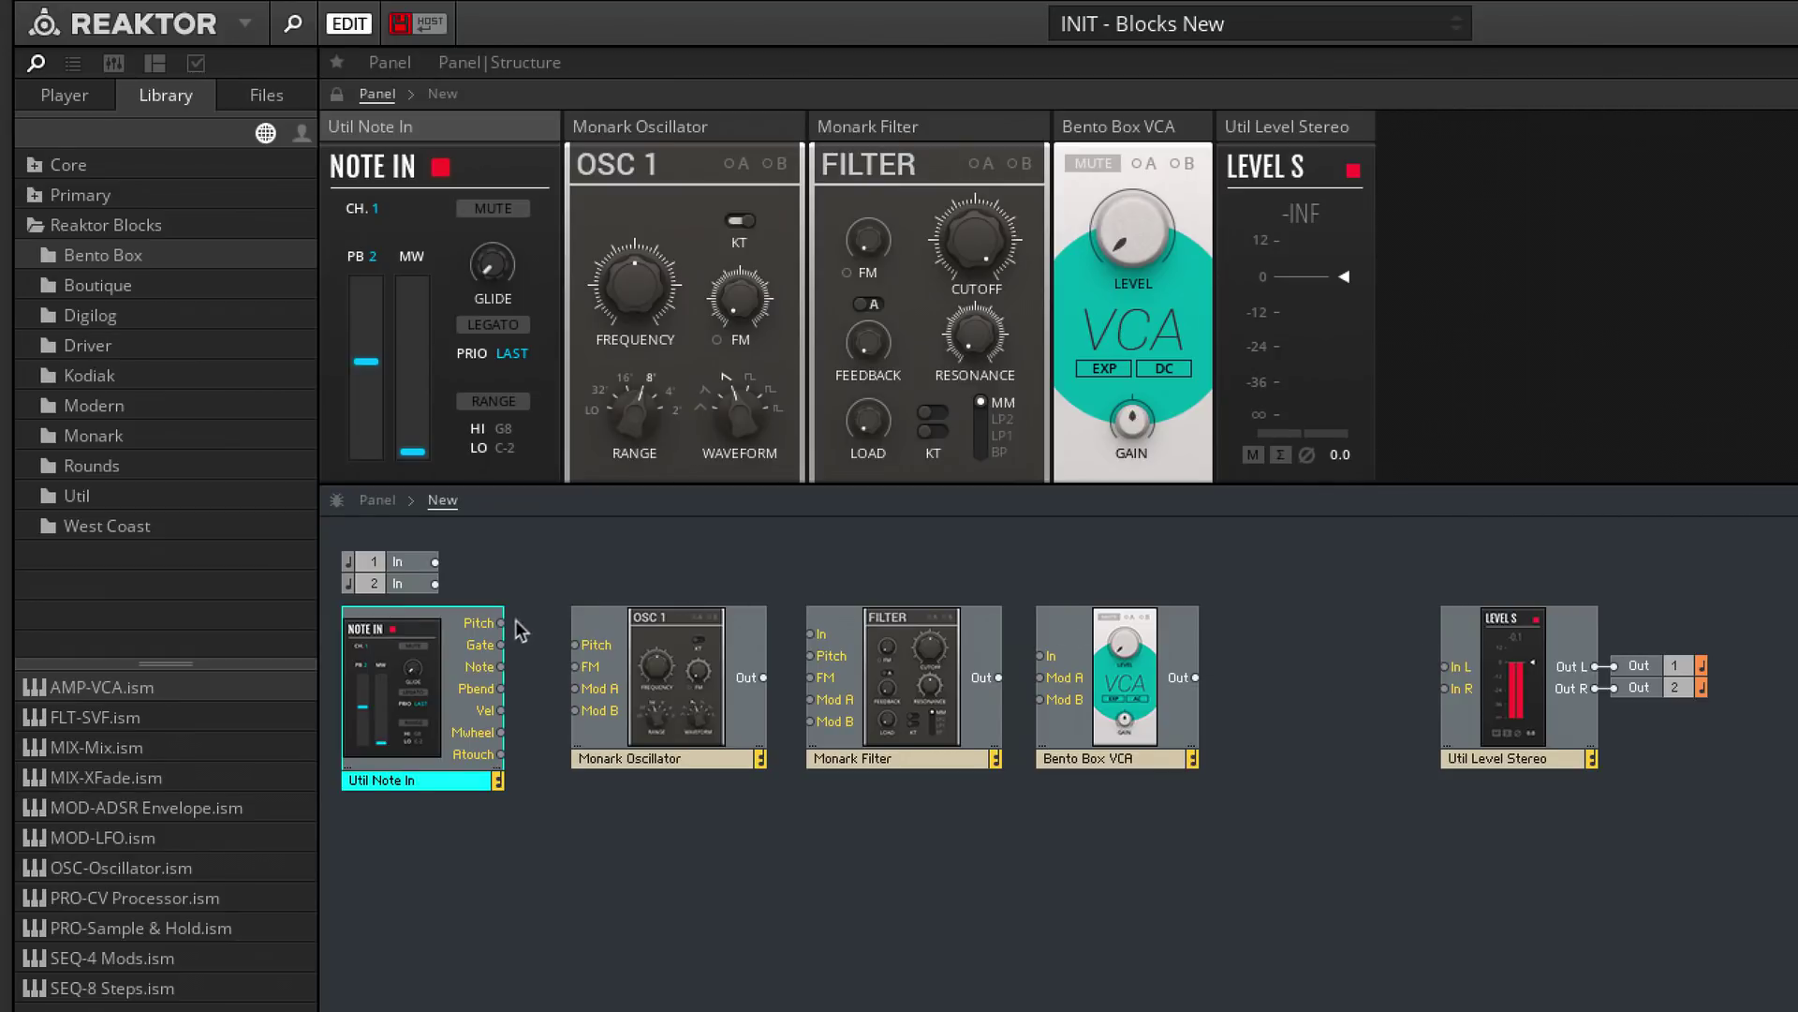
- Cable Note In Pitch through Oscillator, Filter and VCA into Level Stereo L/R, VCA level 40
left_click_drag(503, 623, 574, 645)
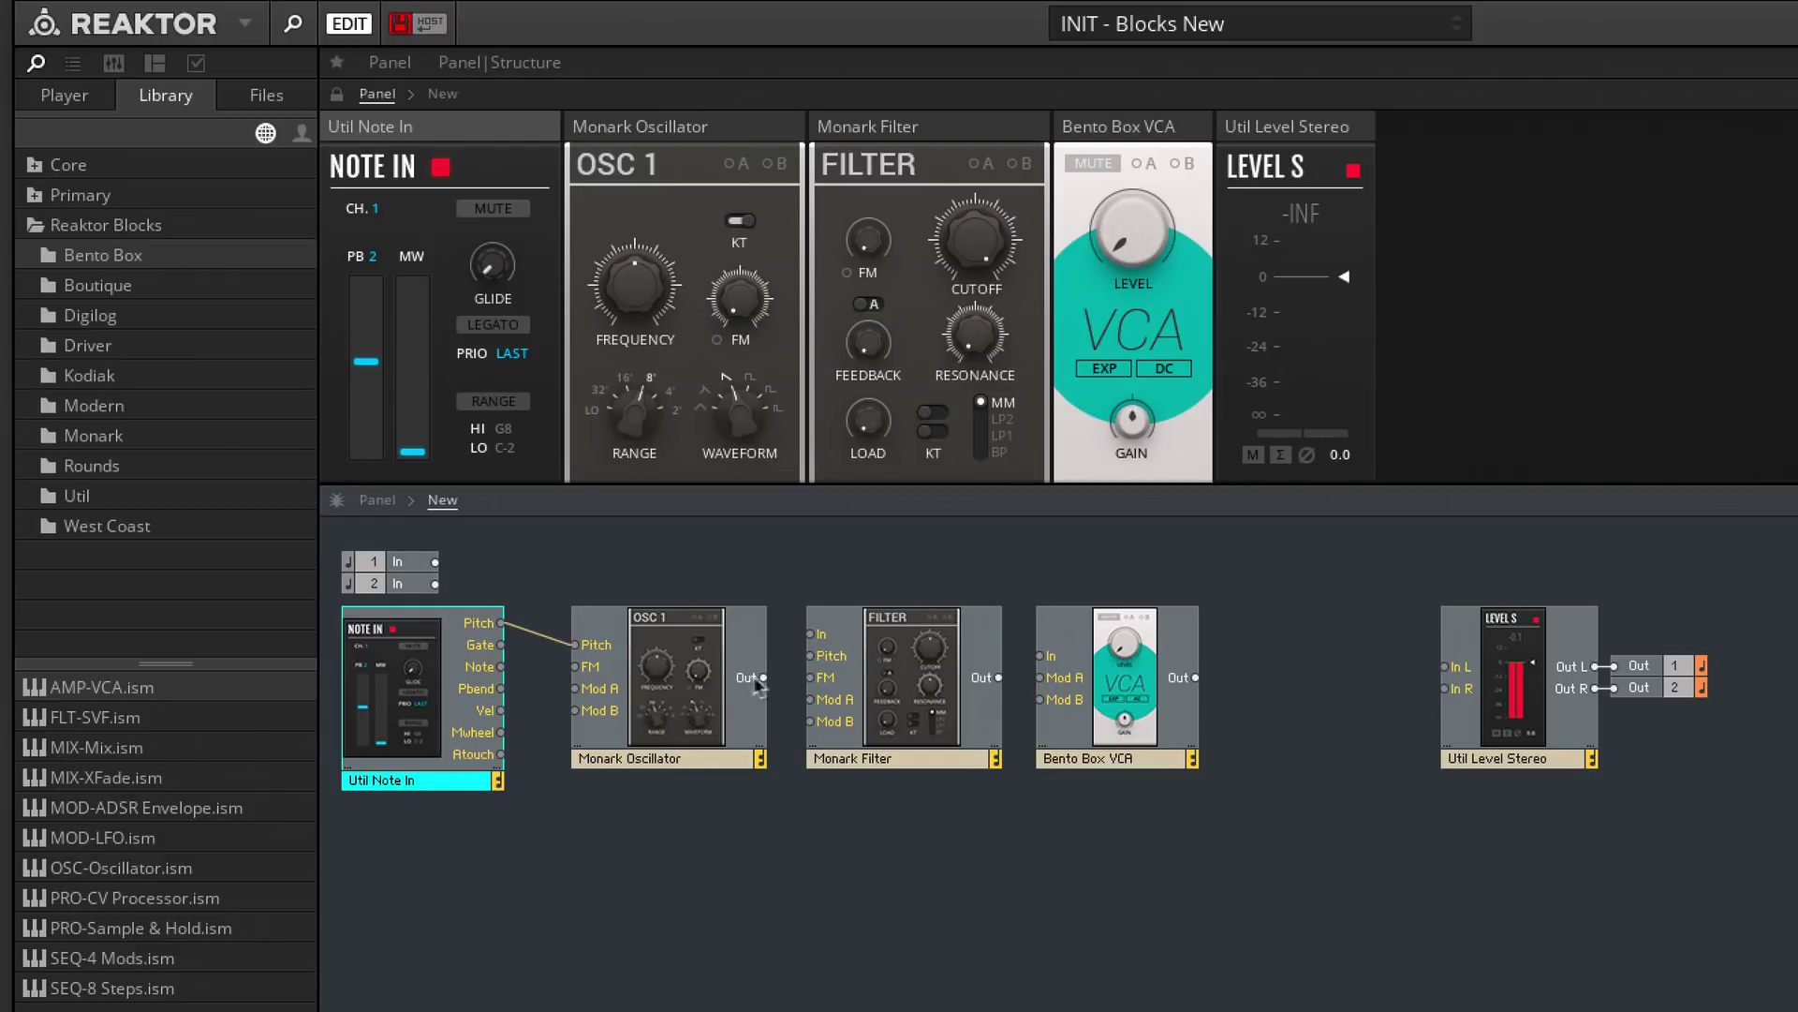
left_click_drag(764, 677, 811, 636)
left_click_drag(1000, 677, 1042, 656)
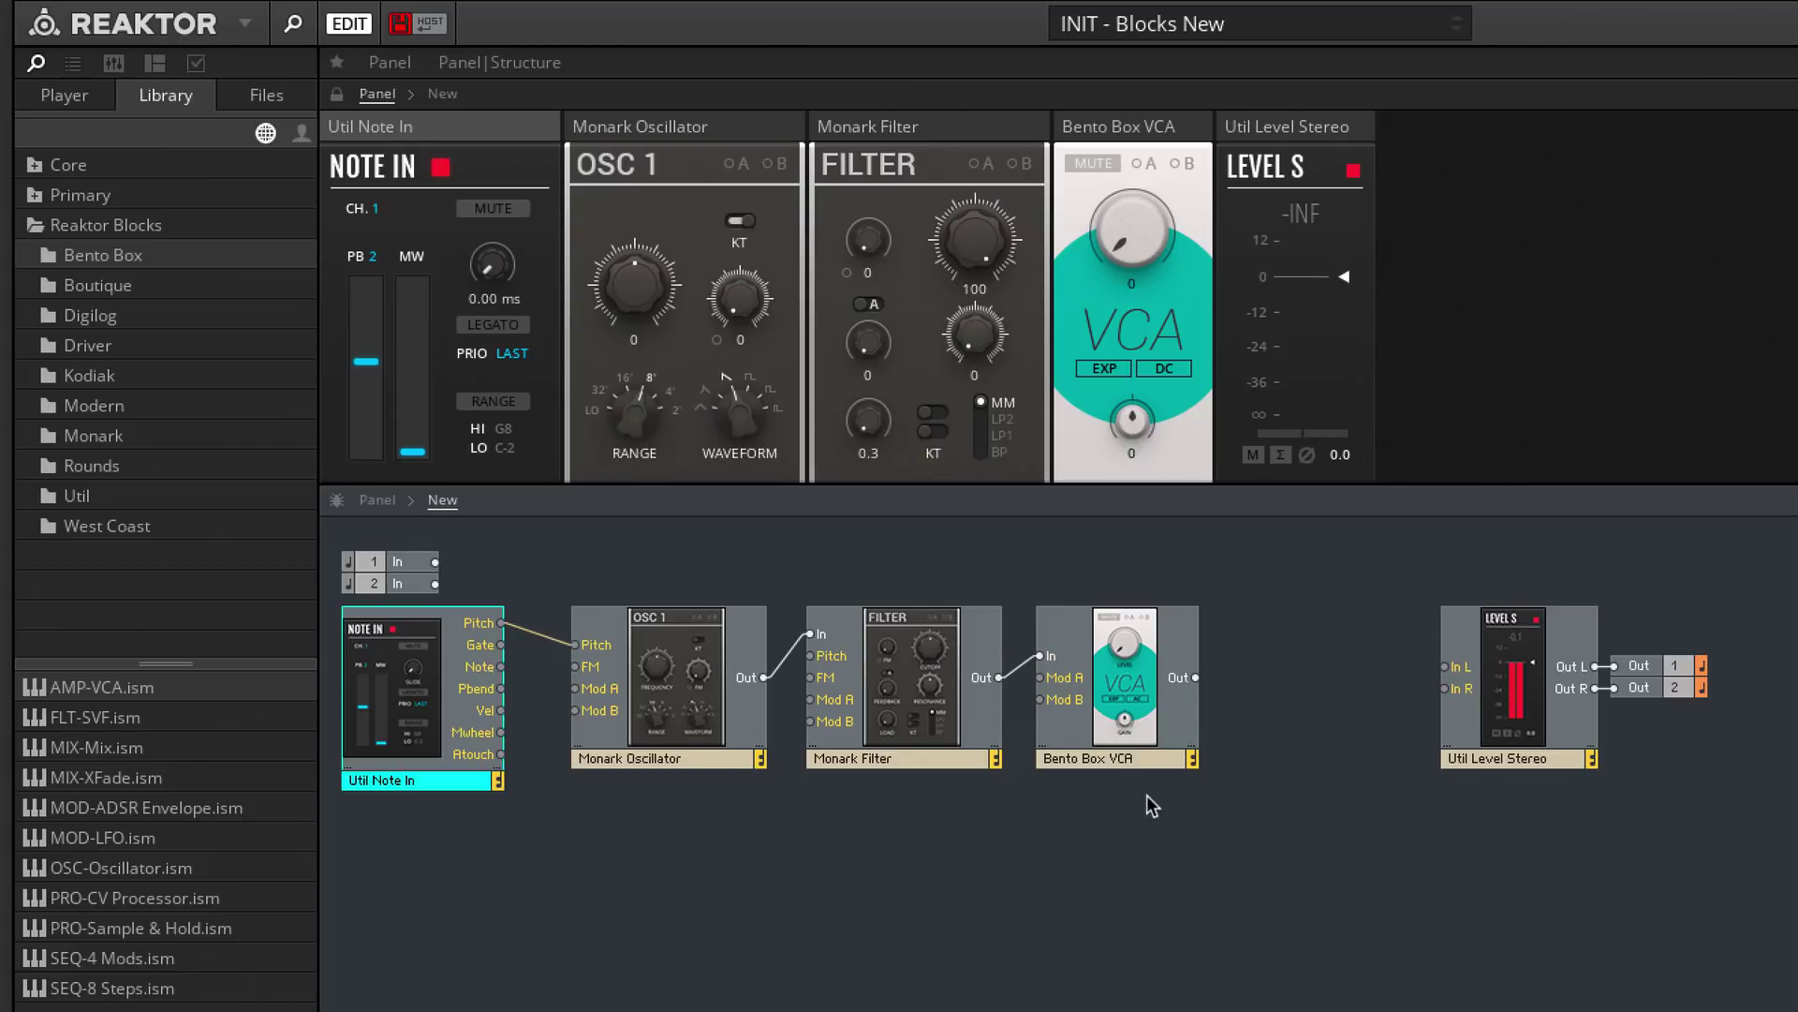
left_click_drag(1197, 677, 1445, 688)
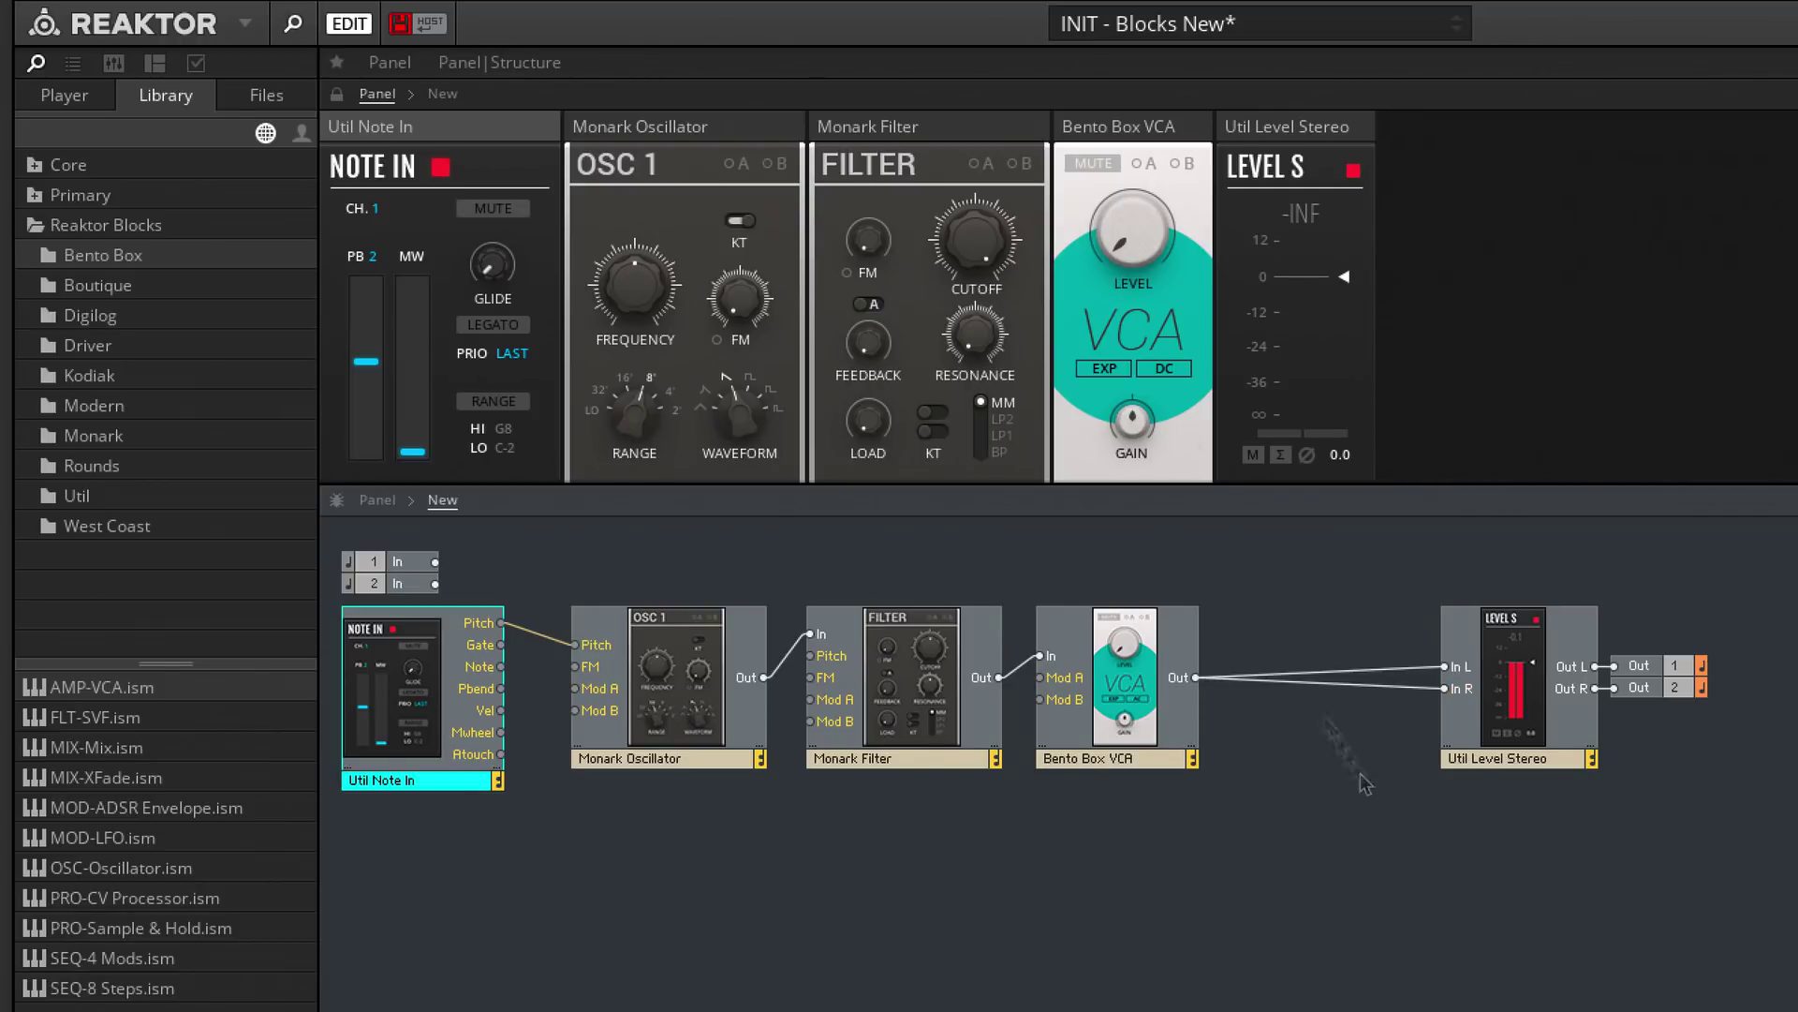
left_click_drag(1132, 245, 1132, 201)
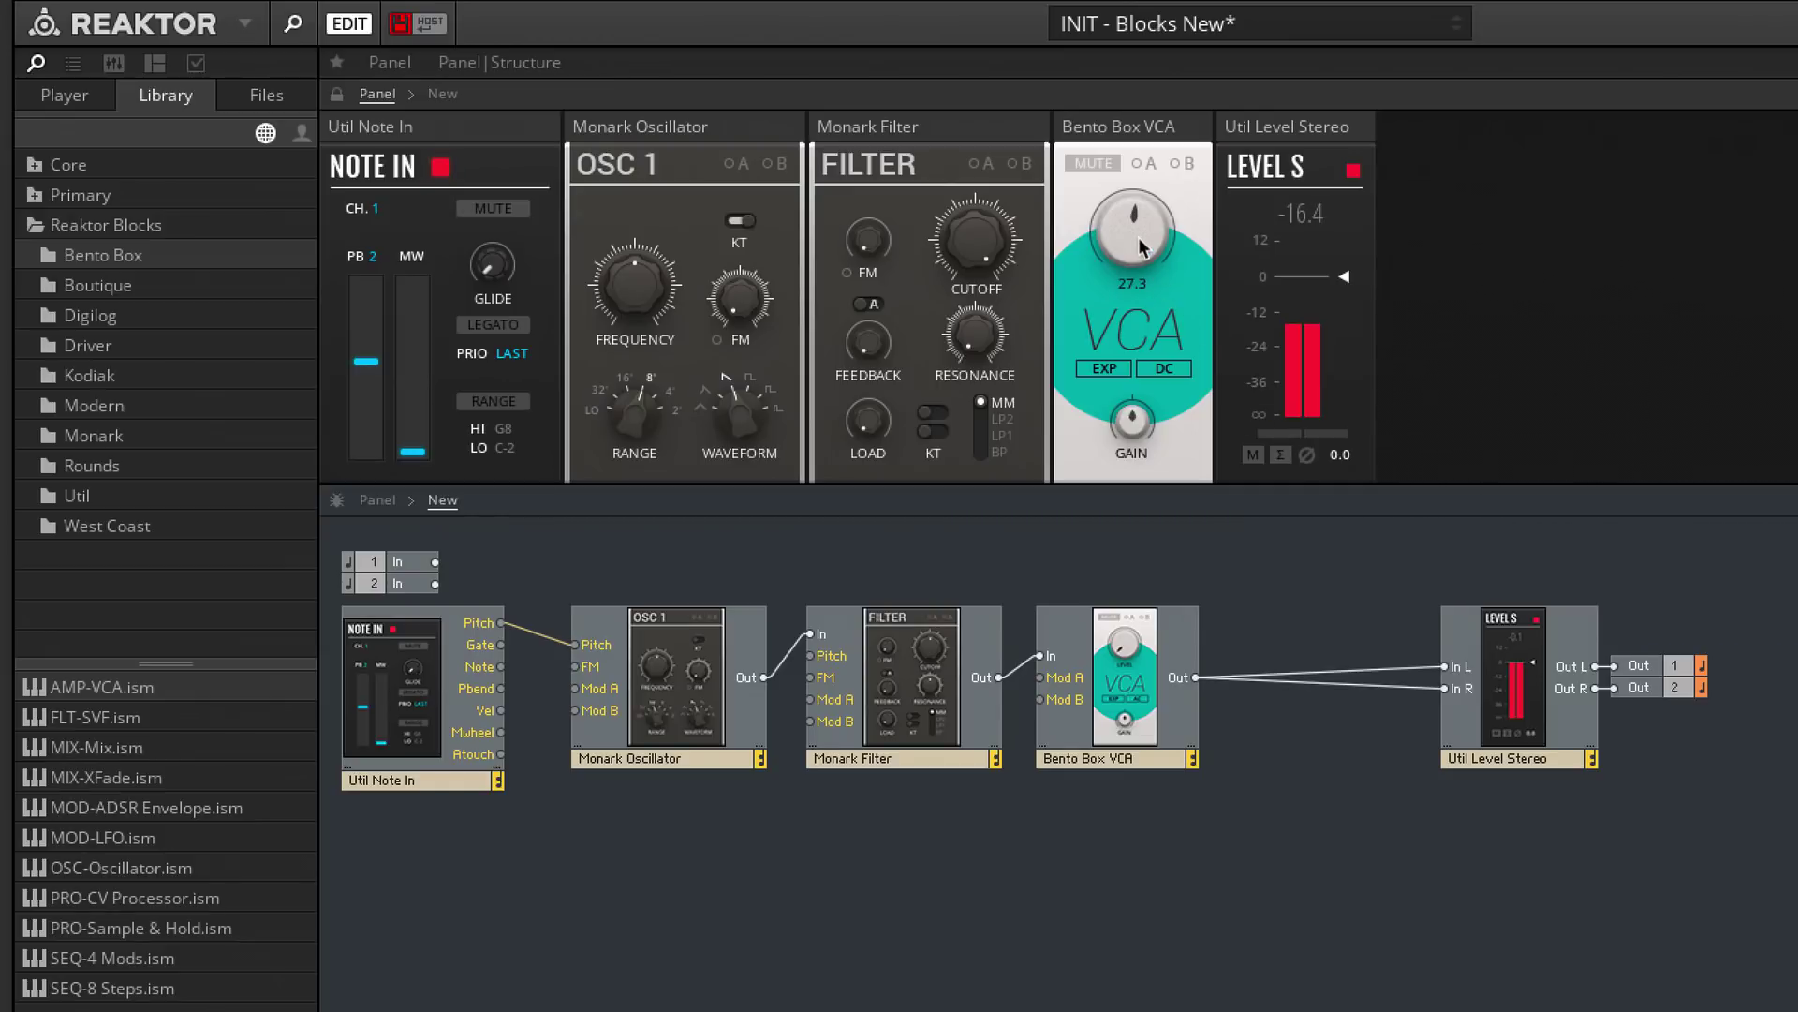
left_click_drag(1141, 246, 1144, 356)
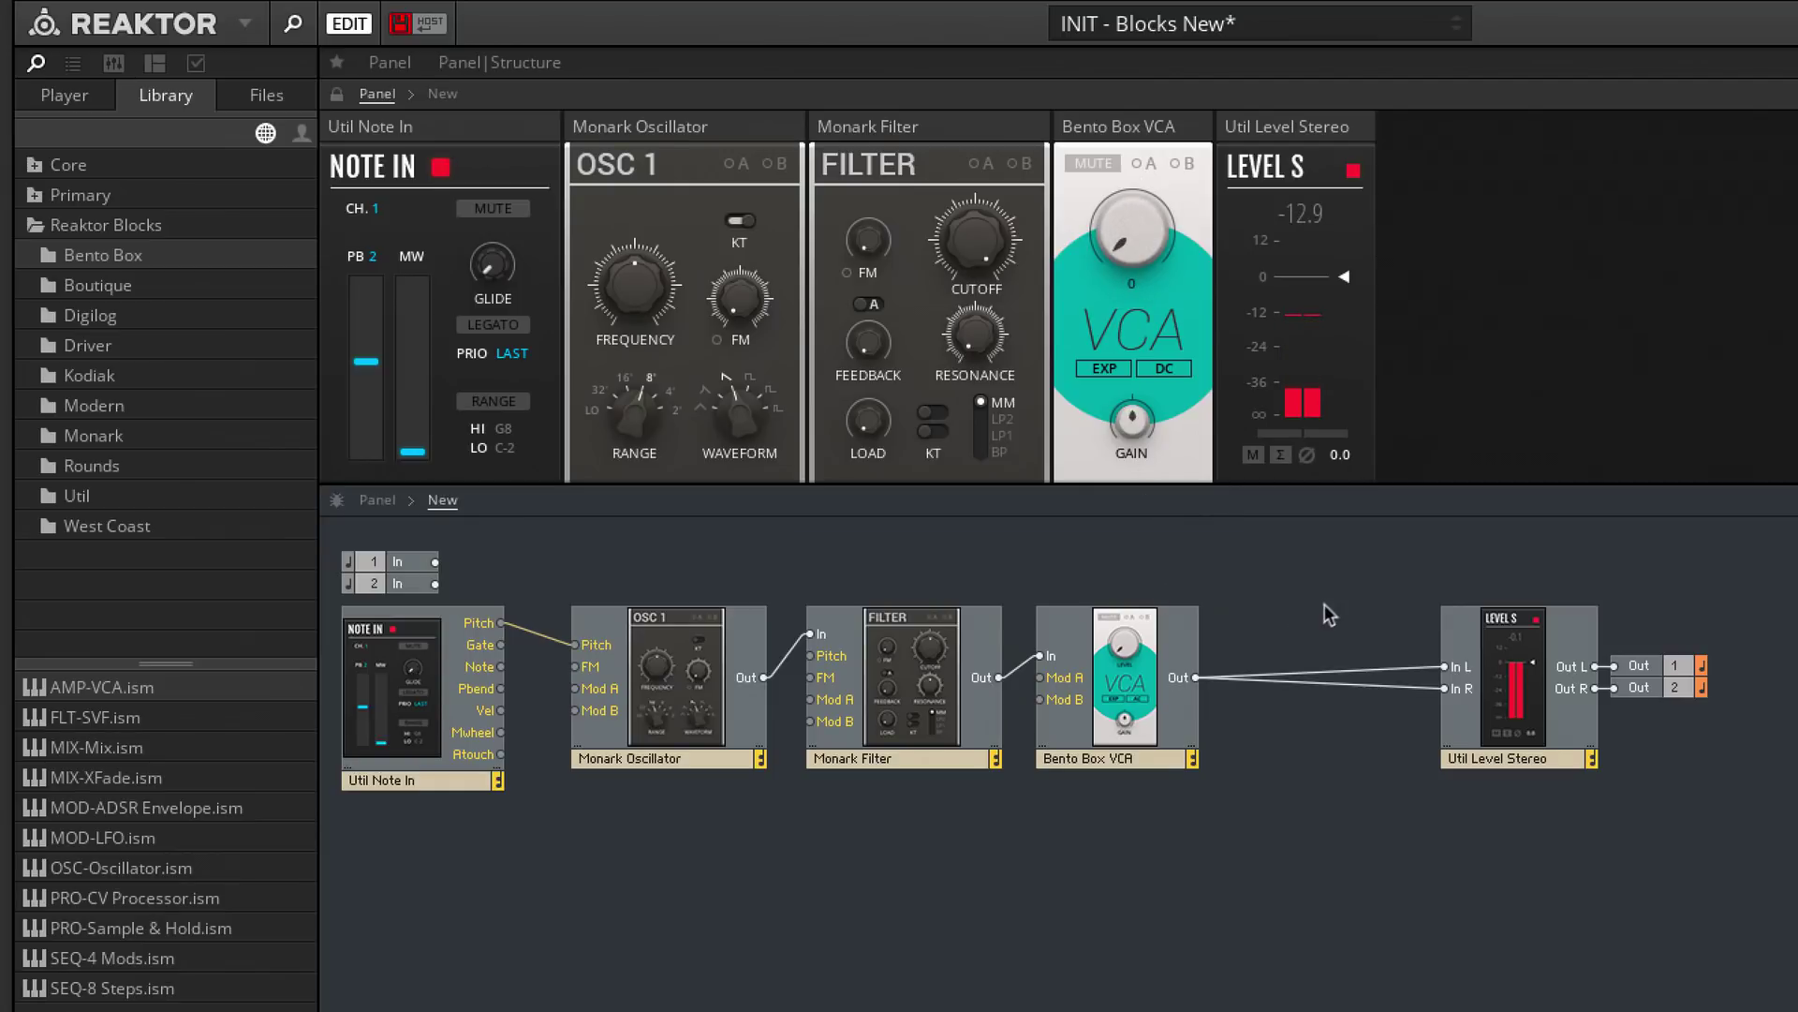
- Add MOD-Monark ADS ENV, gate it from Note In, route it to VCA Mod A with modulation amount
left_click(108, 435)
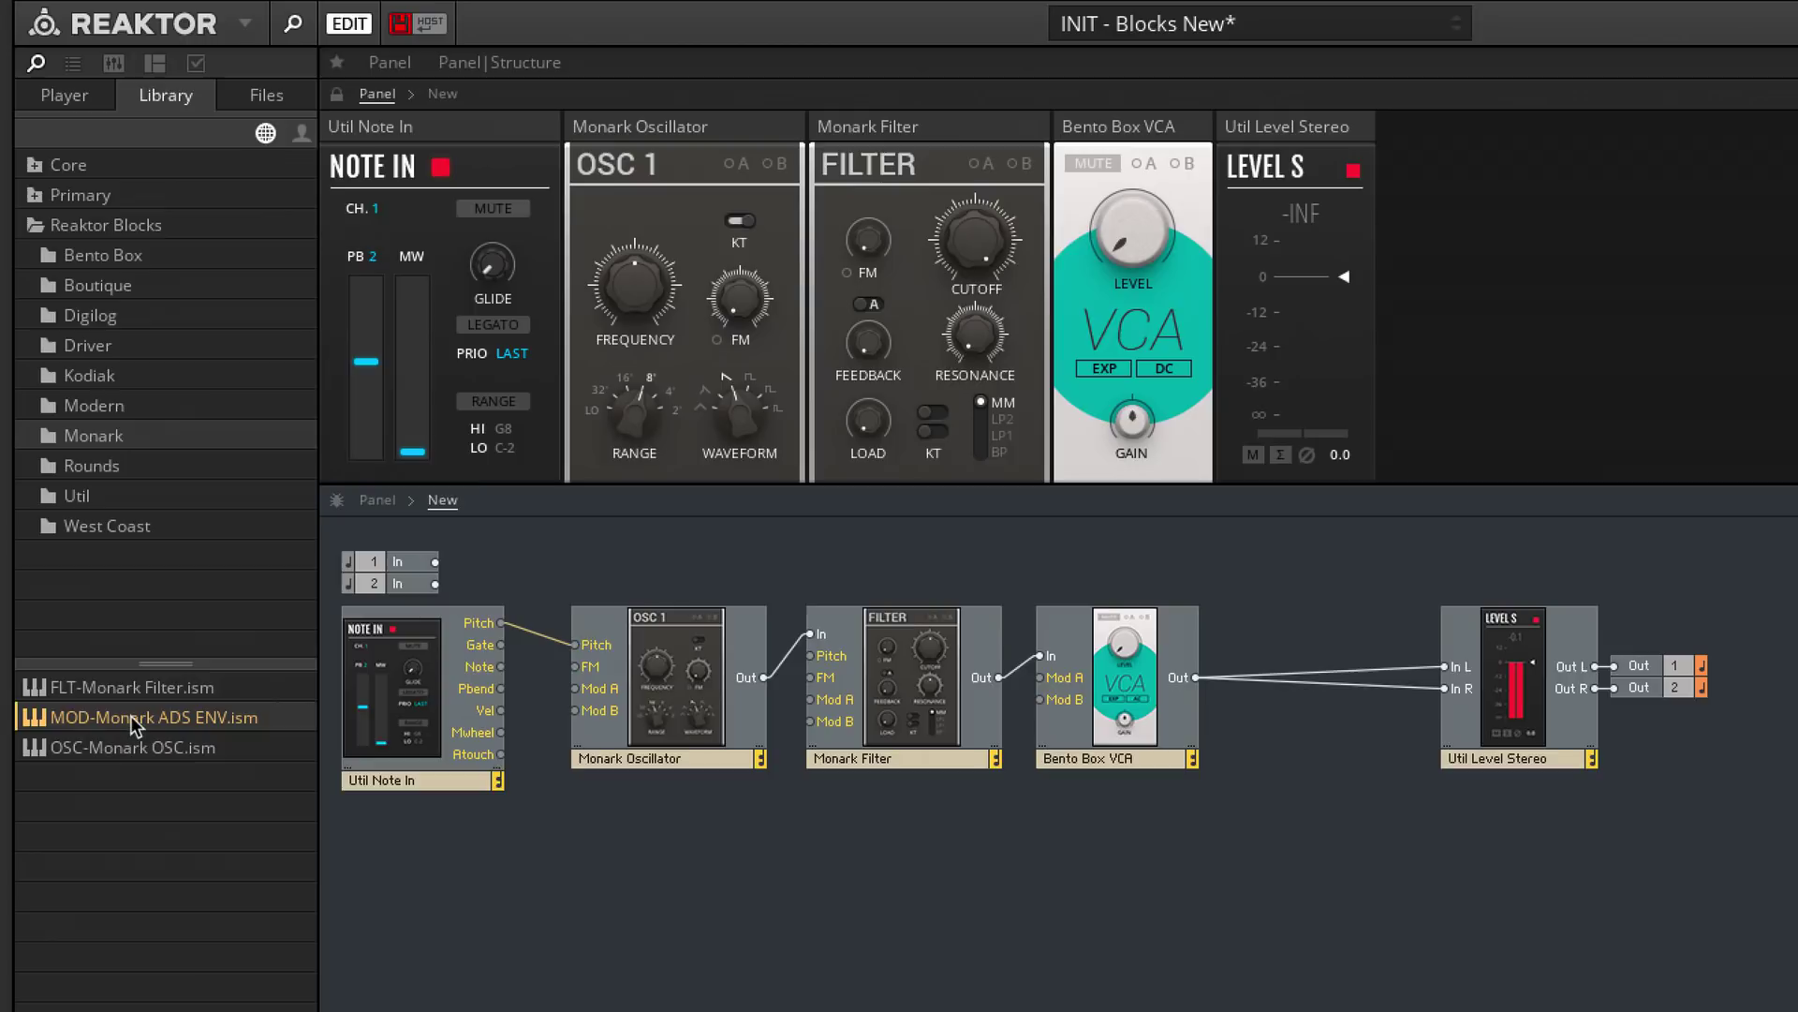
left_click_drag(137, 719, 1076, 843)
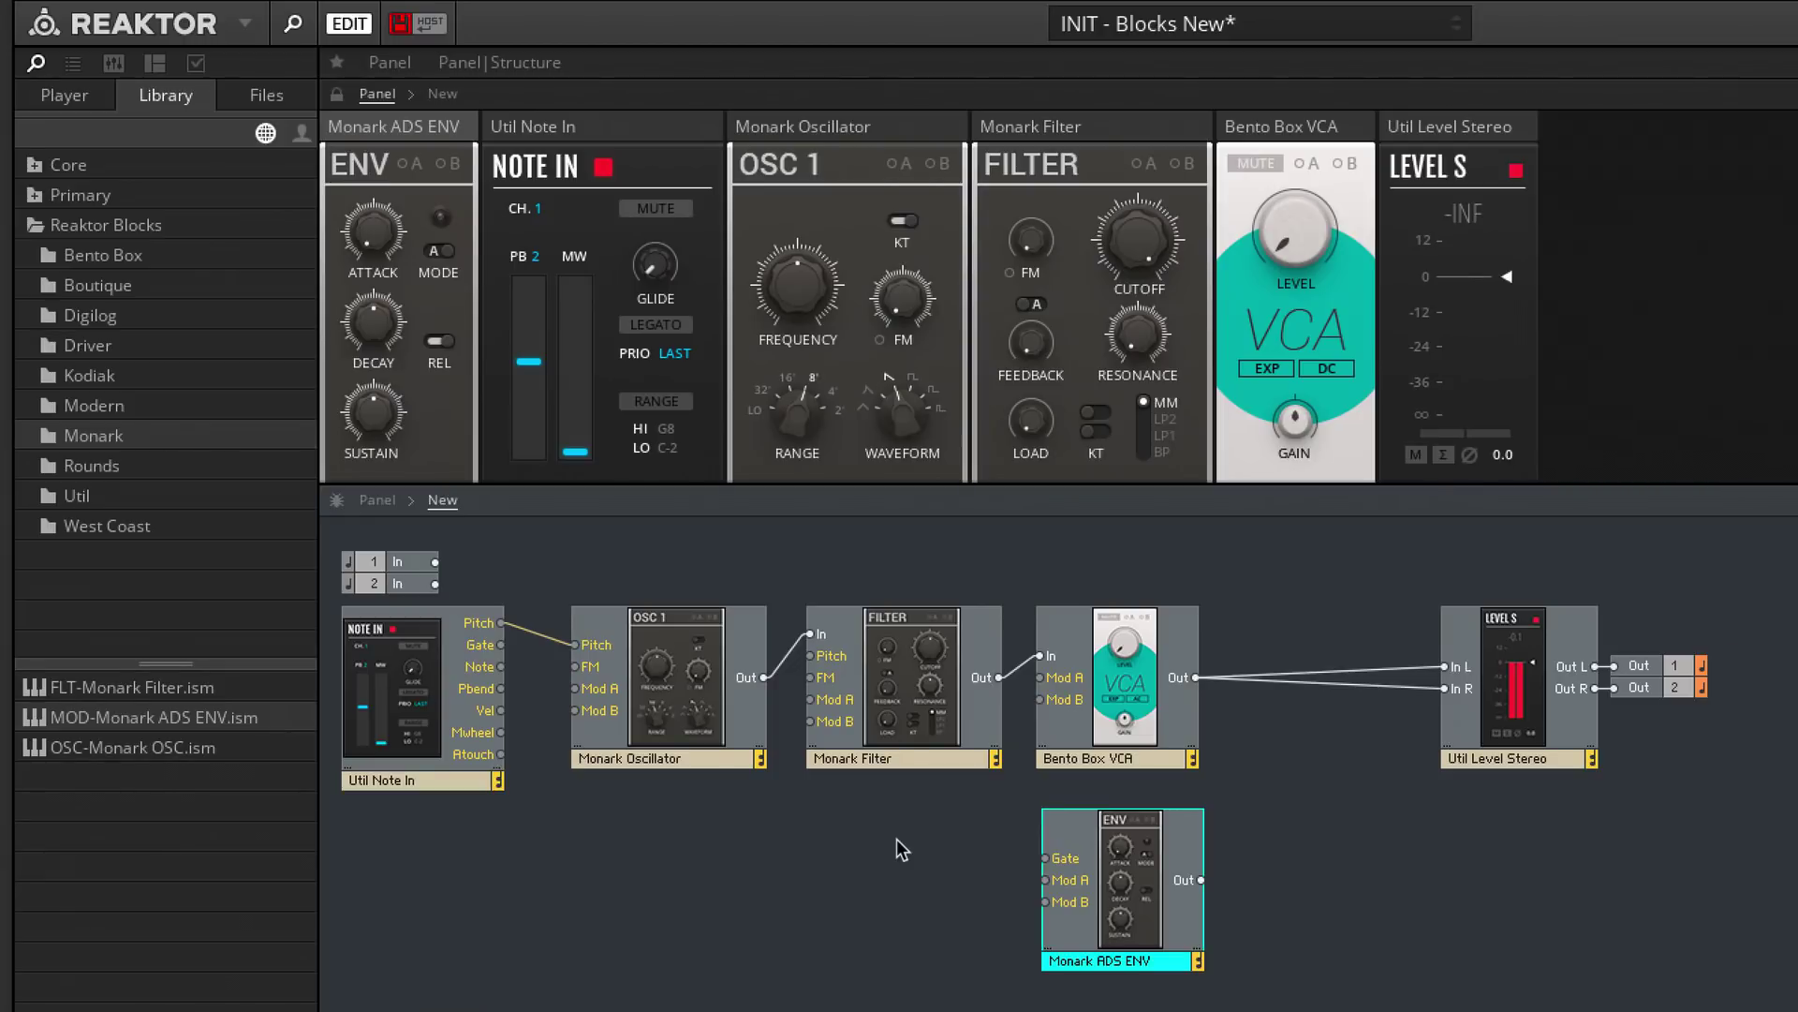
left_click_drag(501, 646, 1042, 681)
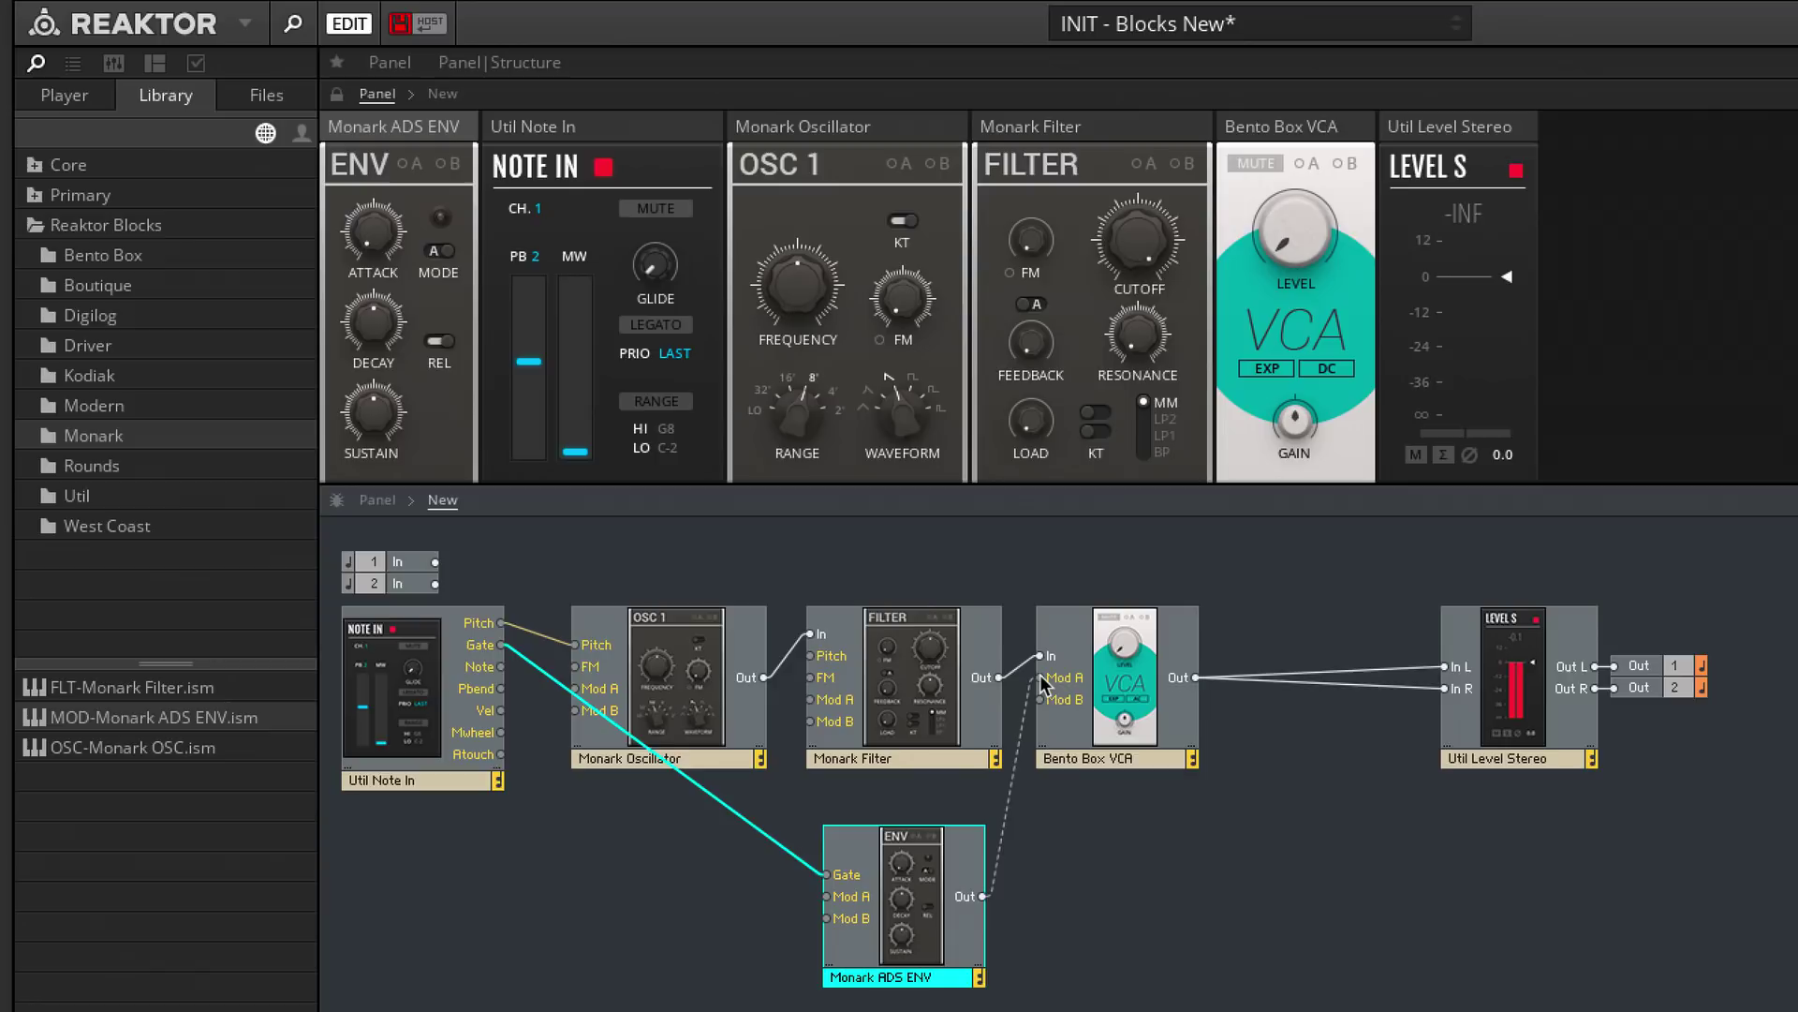
left_click_drag(1041, 676, 1042, 678)
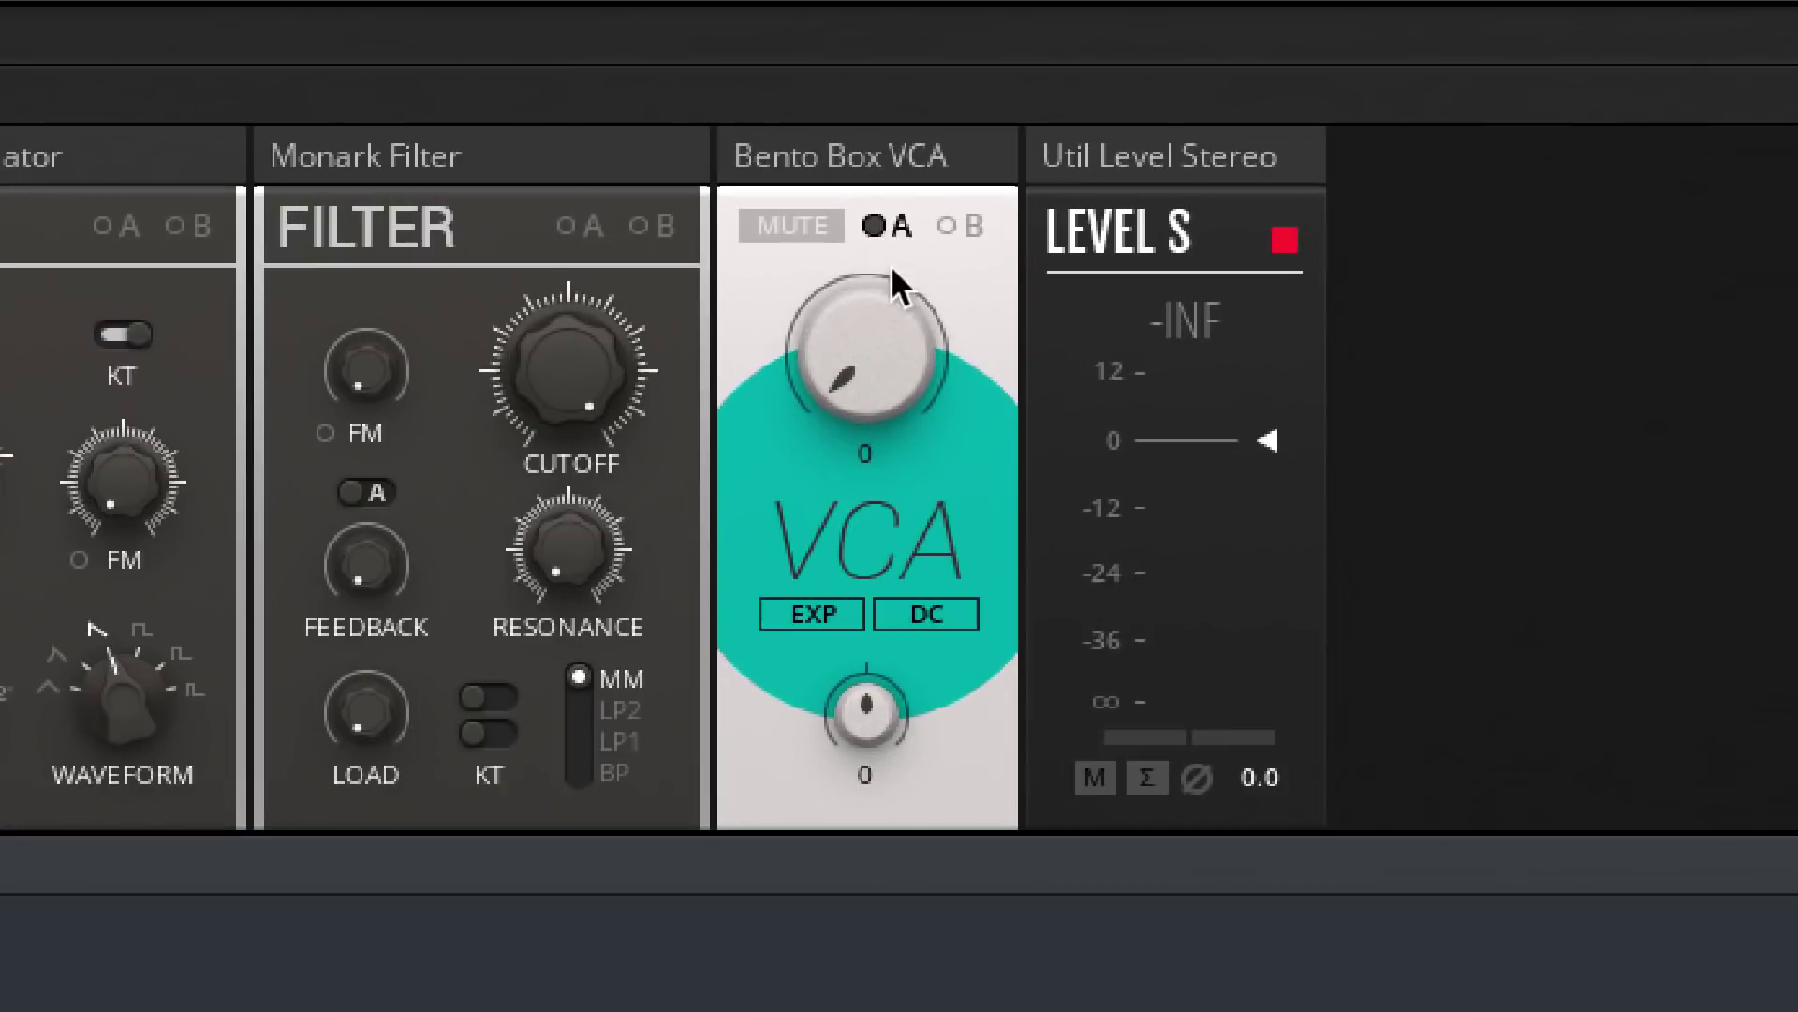
left_click_drag(969, 375, 972, 274)
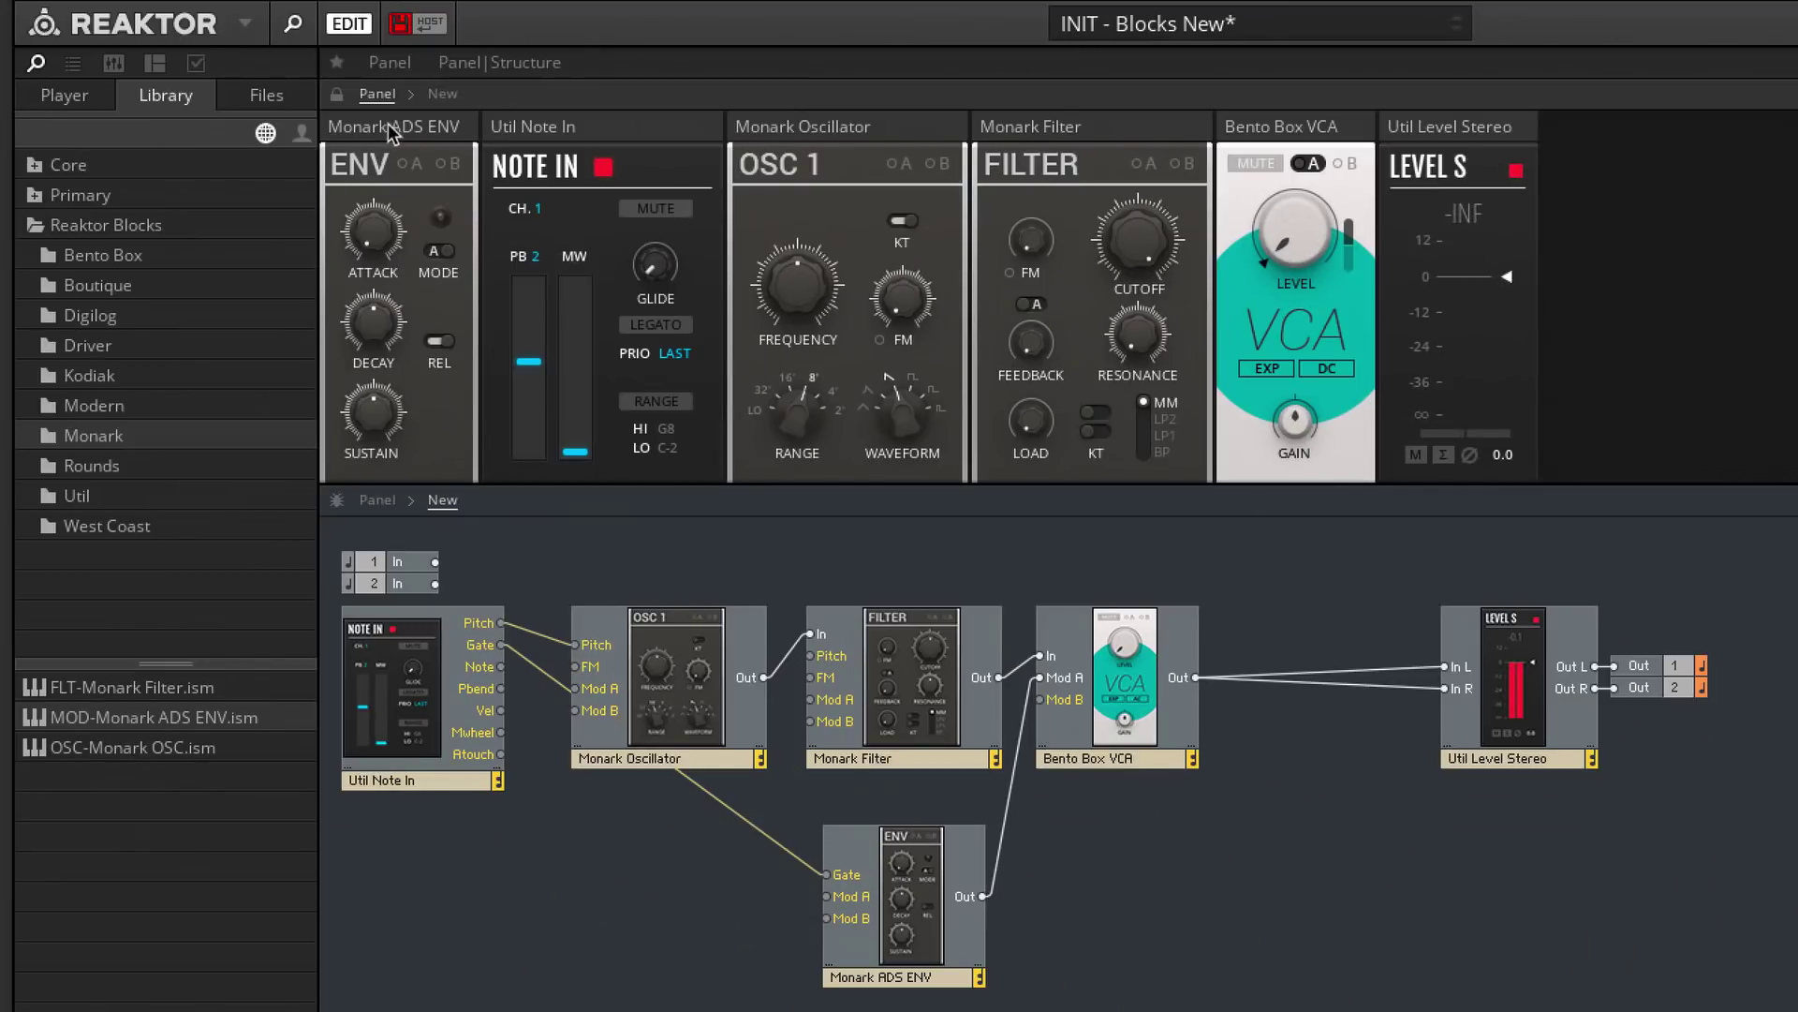
- Put the envelope panel before the VCA, set oscillator range 16', trim decay, glide 164 ms
left_click_drag(398, 127, 1034, 131)
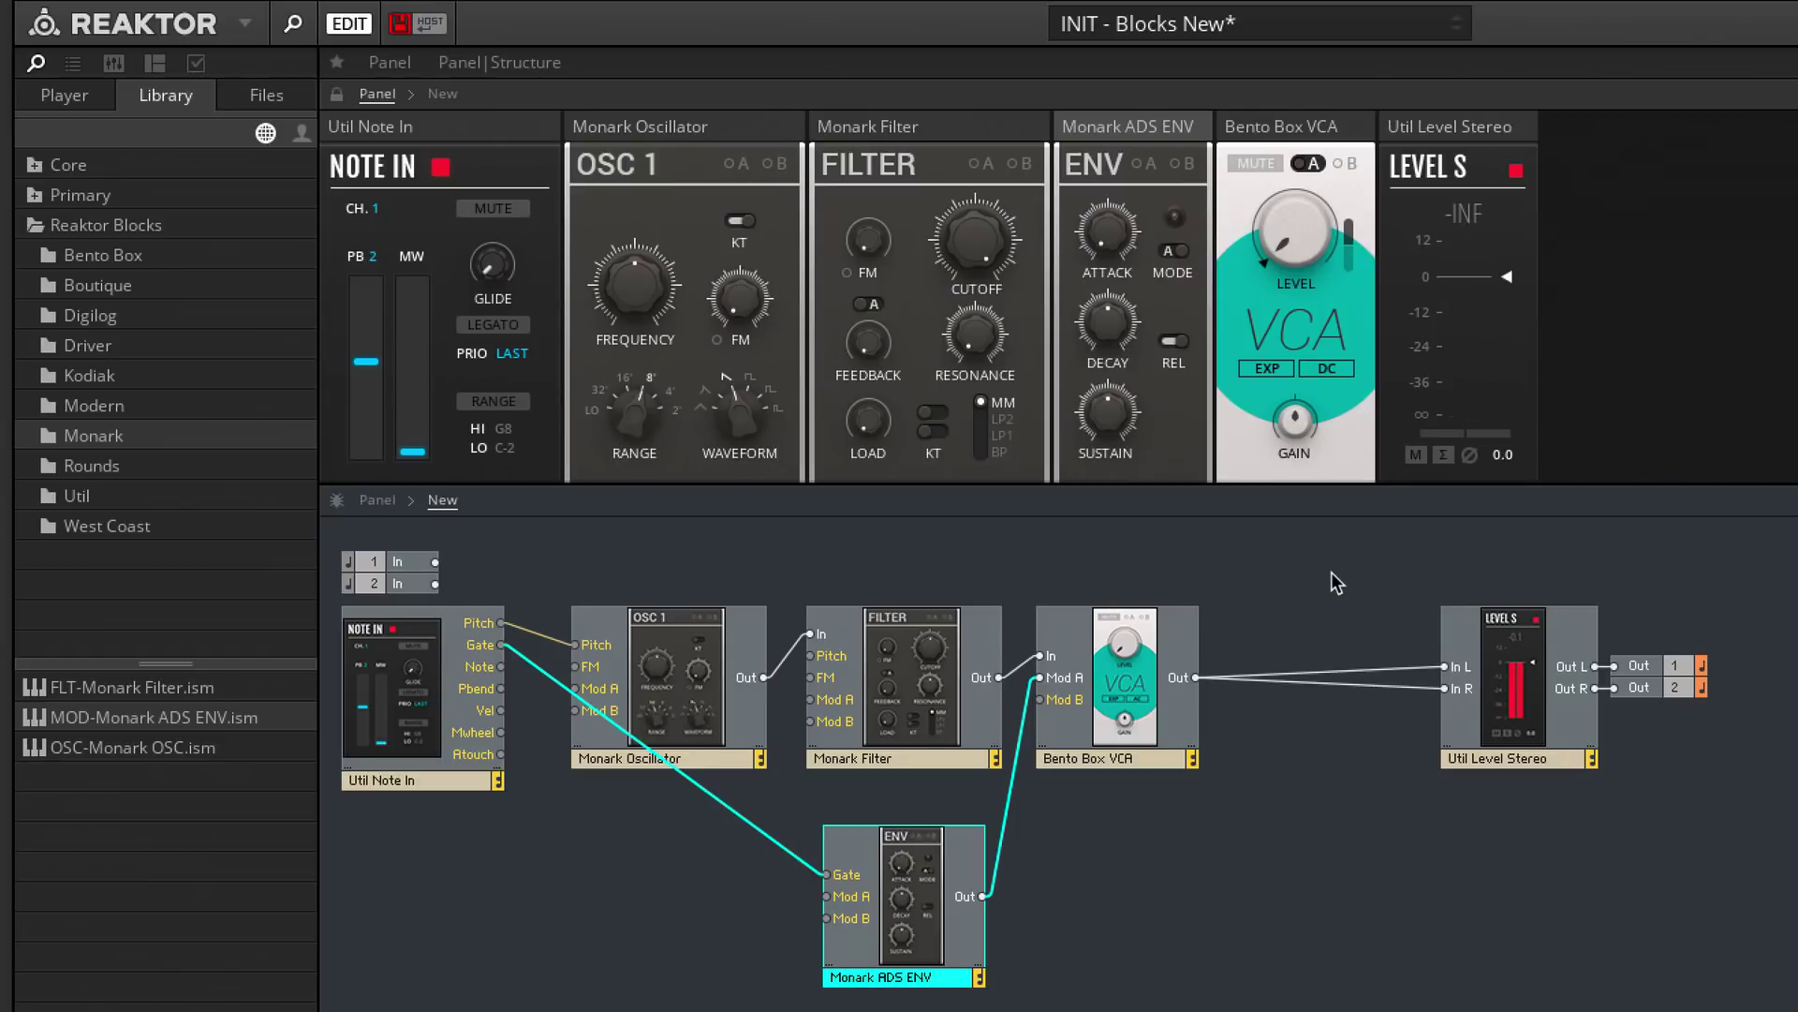
left_click(747, 406)
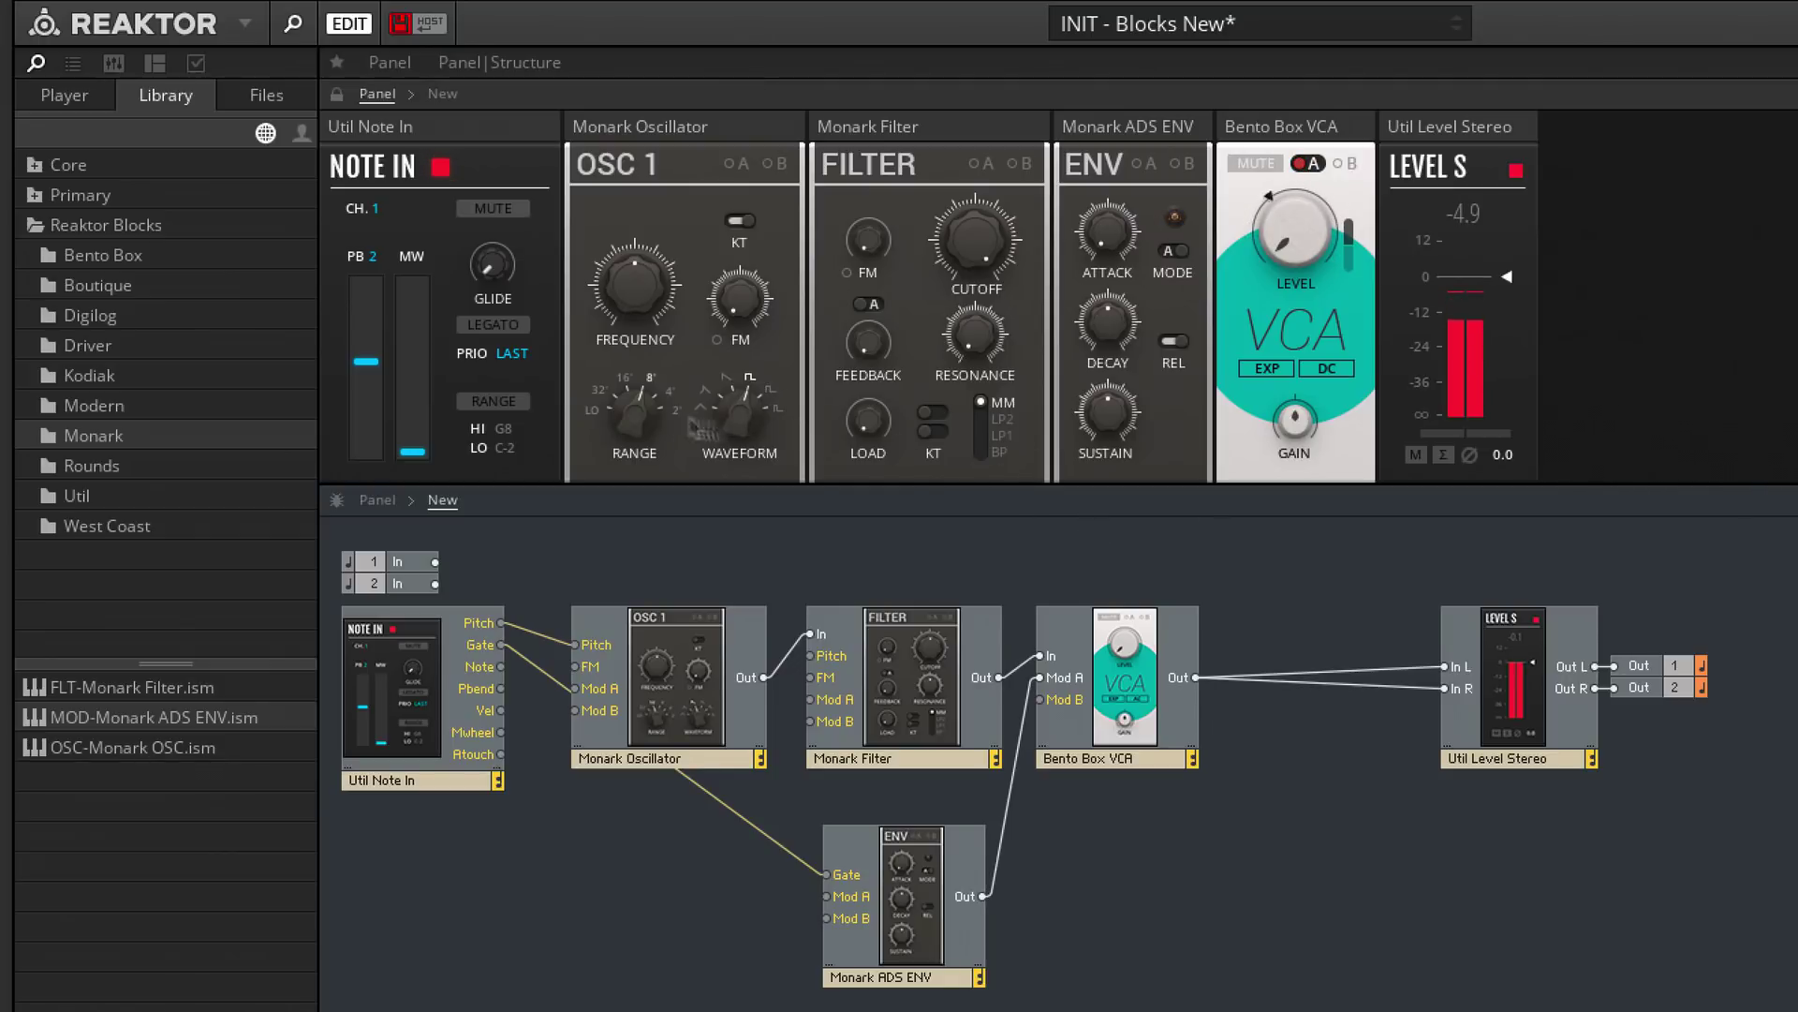
left_click_drag(643, 431, 642, 451)
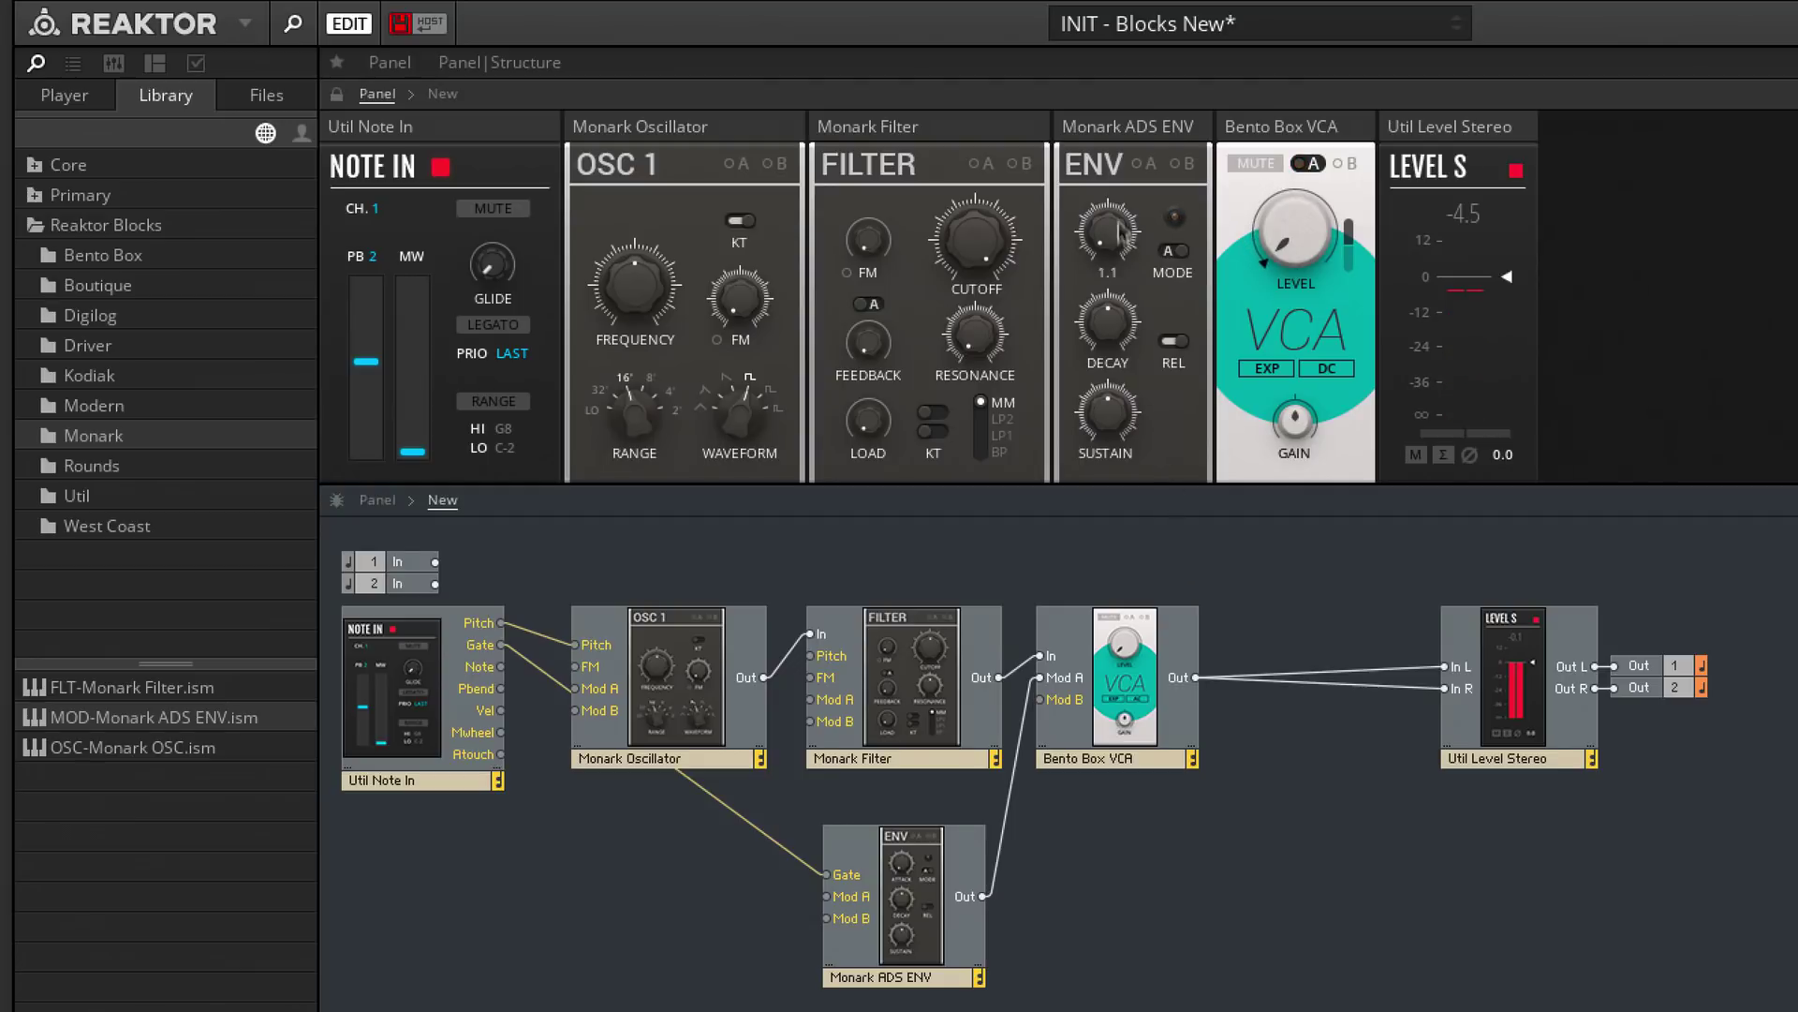
mouse_move(1123, 374)
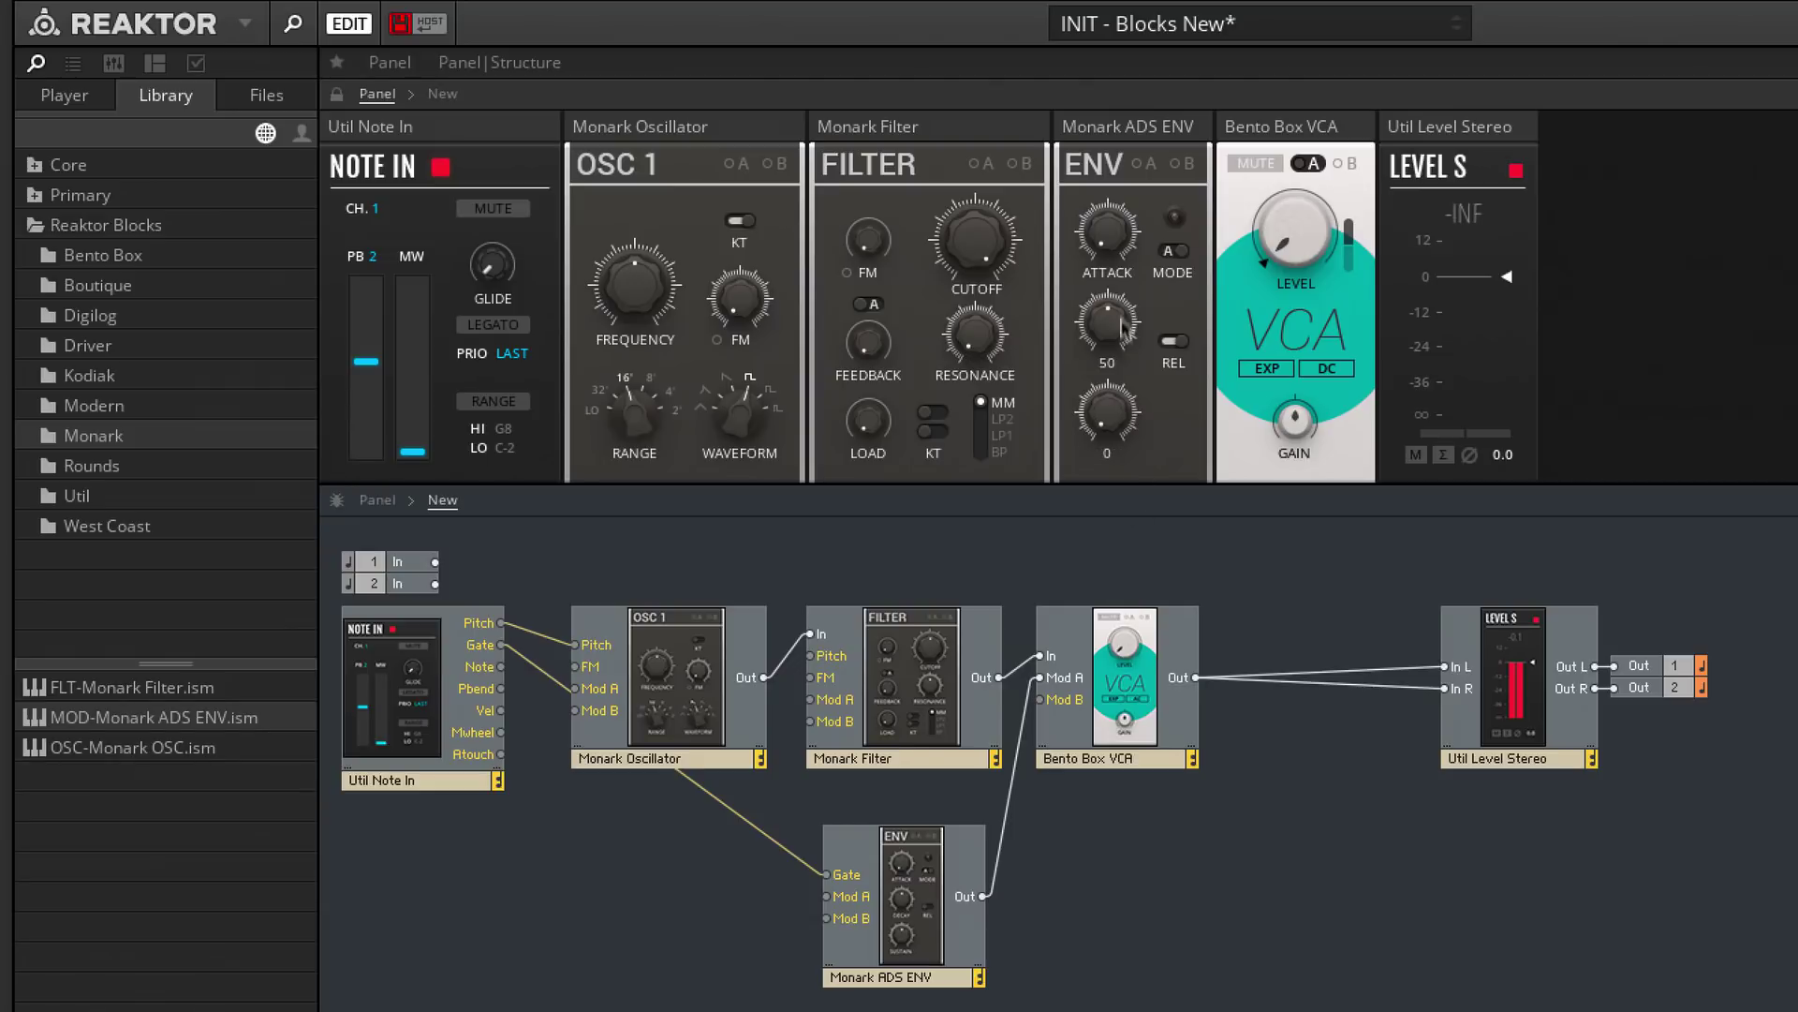
left_click_drag(1128, 323, 1129, 330)
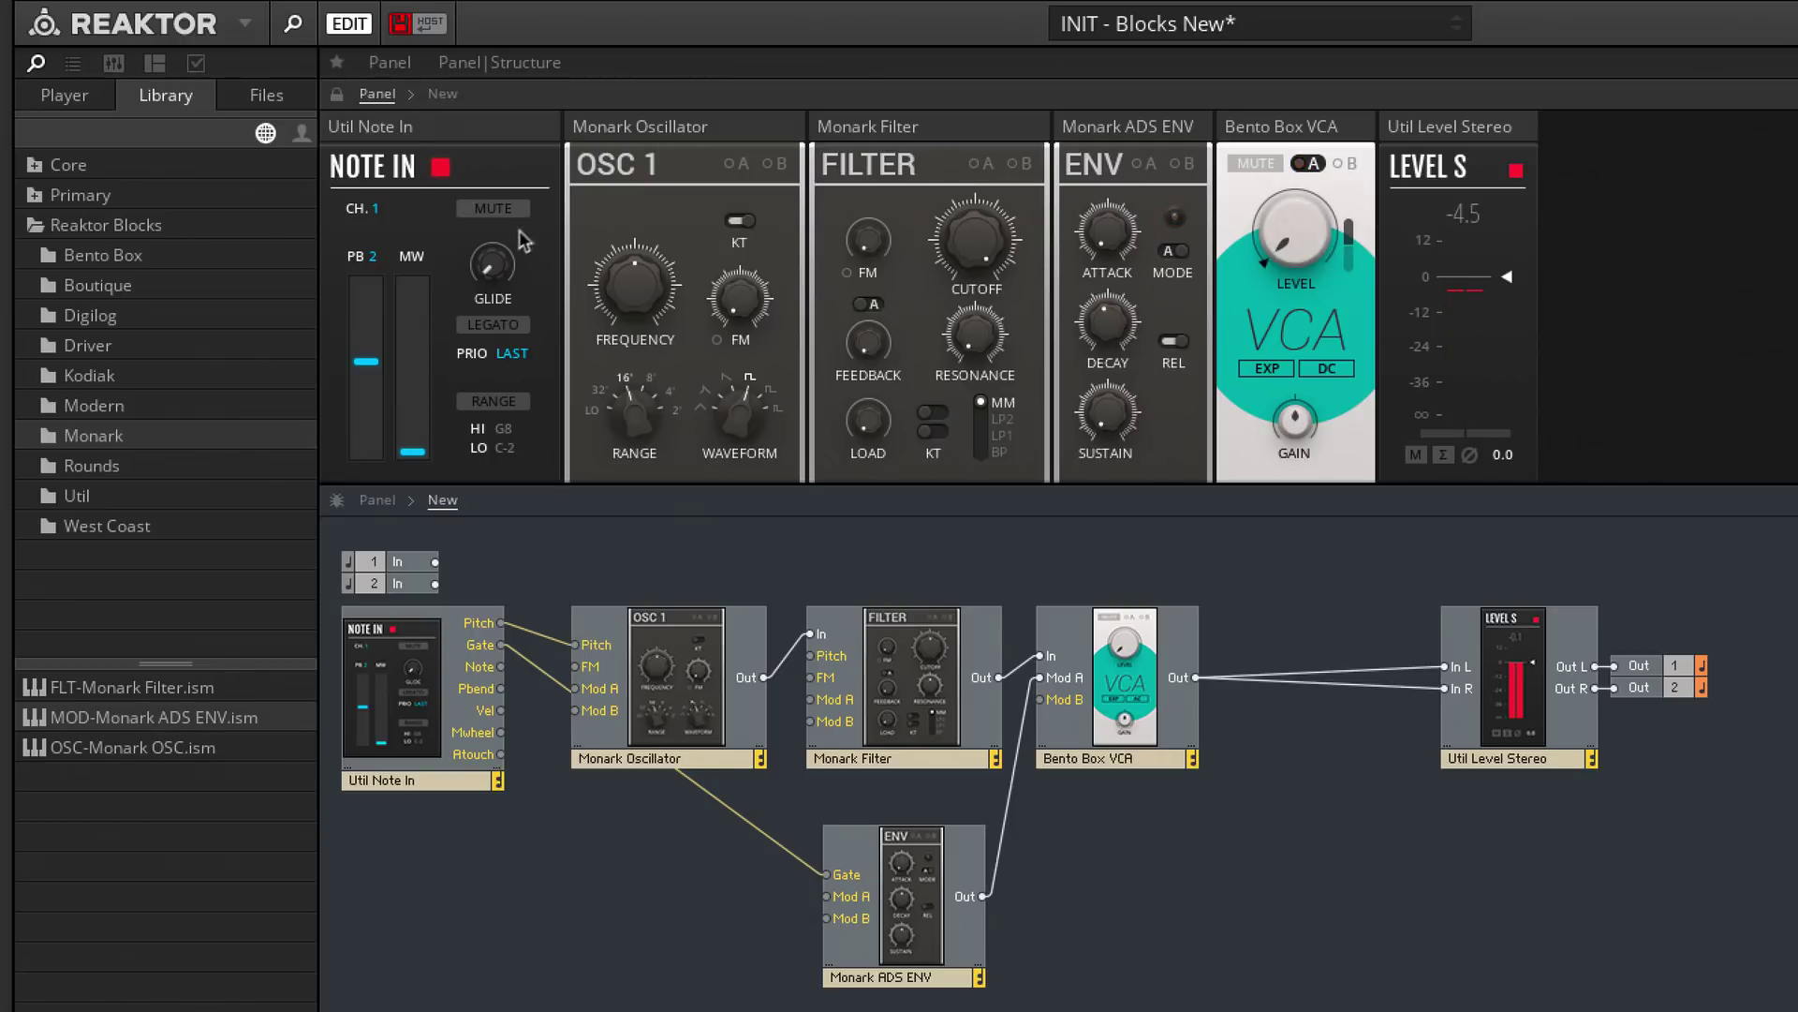
left_click_drag(503, 270, 503, 198)
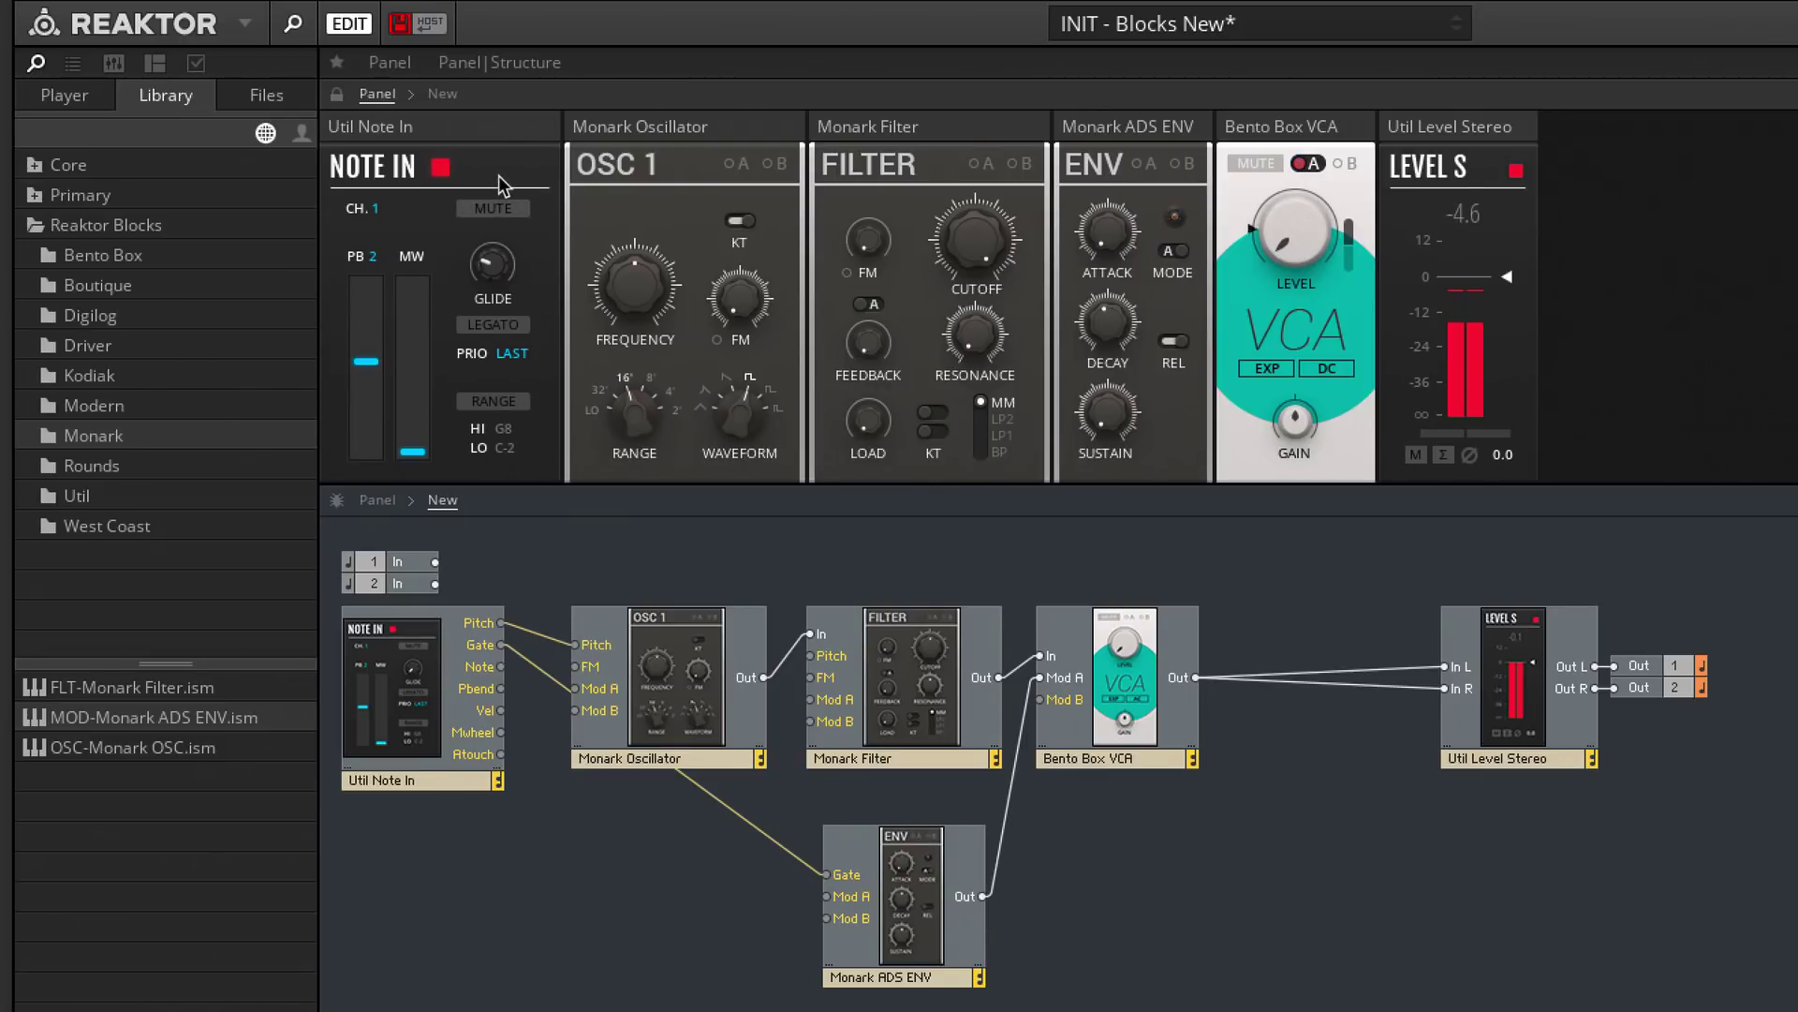
left_click_drag(500, 281, 508, 278)
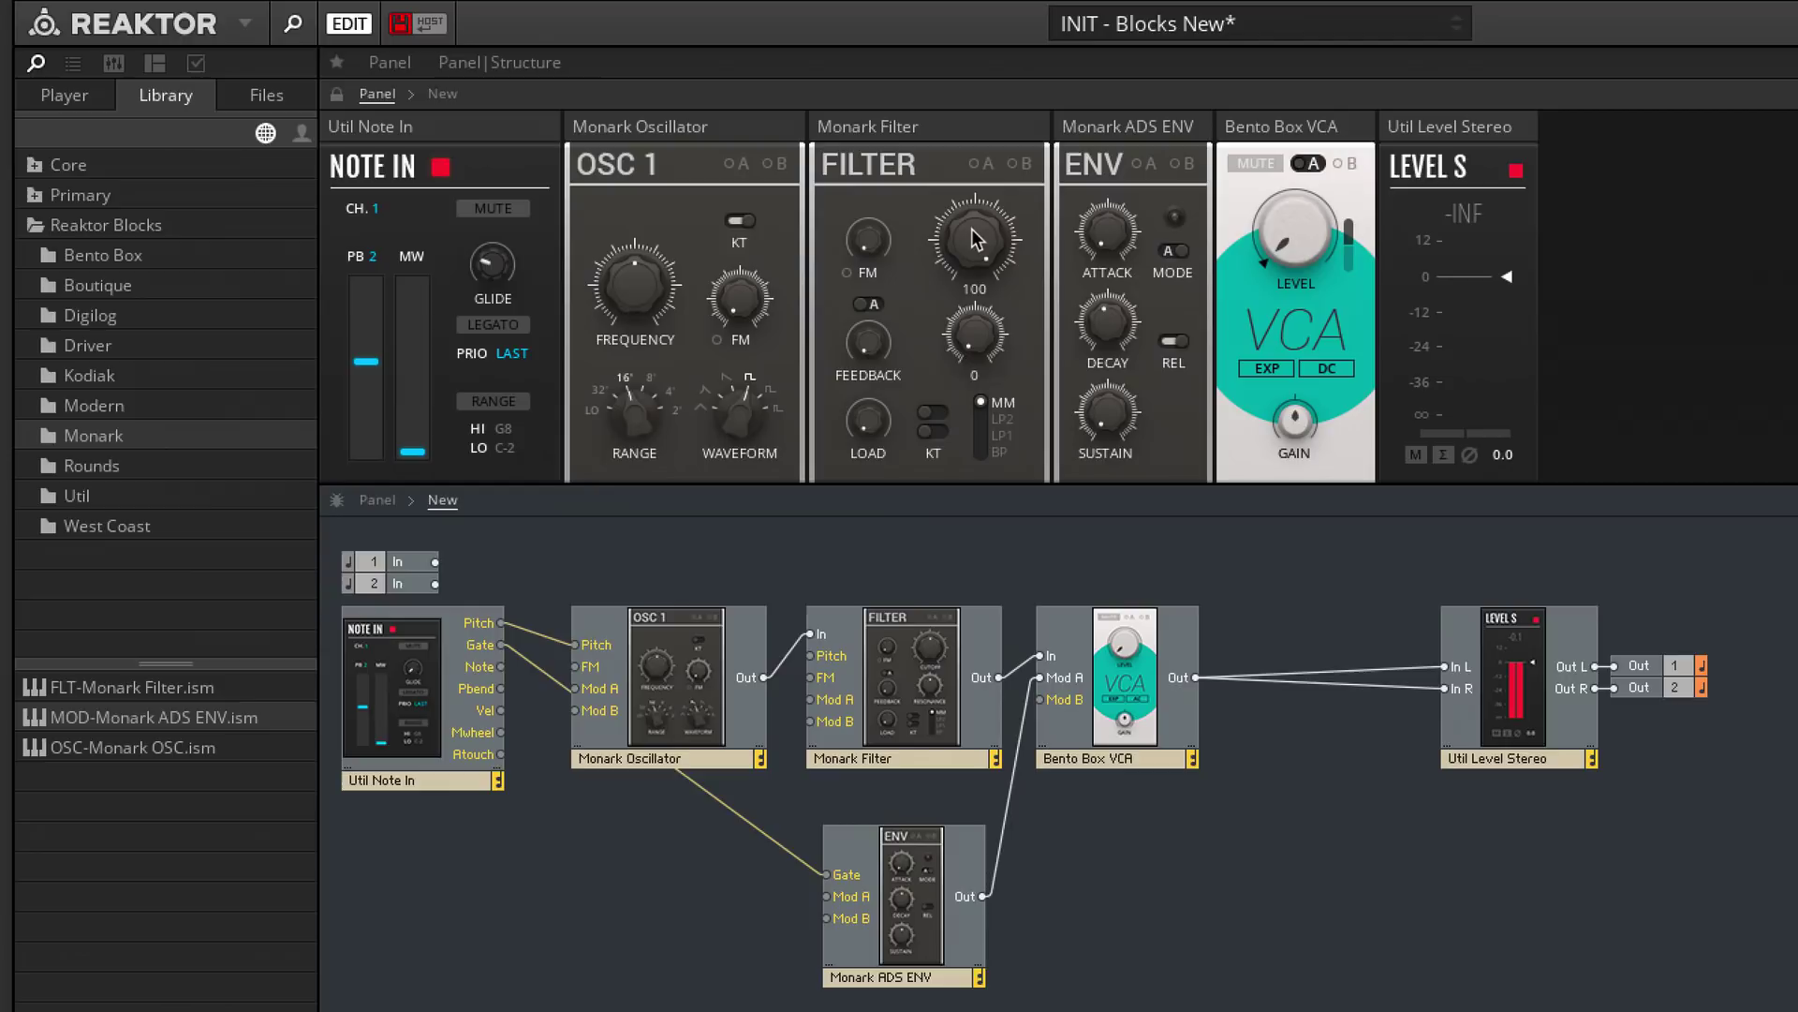
- Tune the Monark Filter: cutoff down to about 62, slight feedback, resonance turned up high
left_click_drag(974, 237, 979, 562)
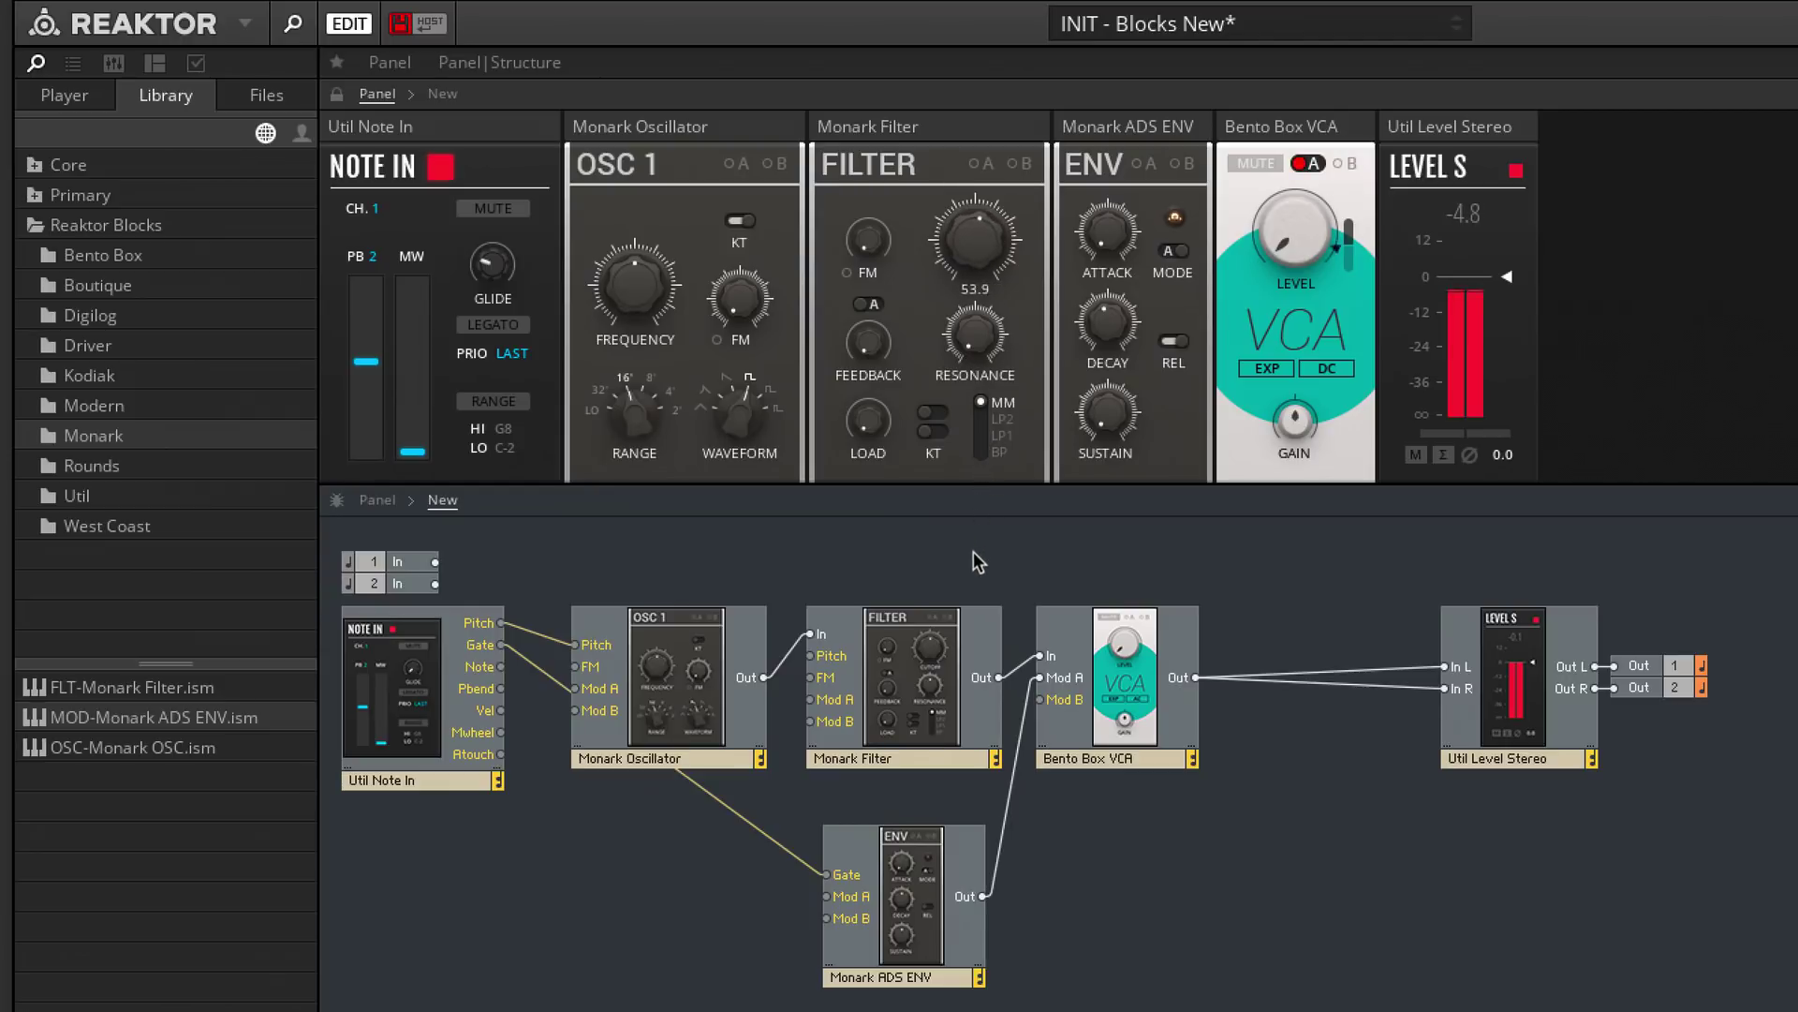
left_click(875, 346)
left_click_drag(880, 347, 892, 306)
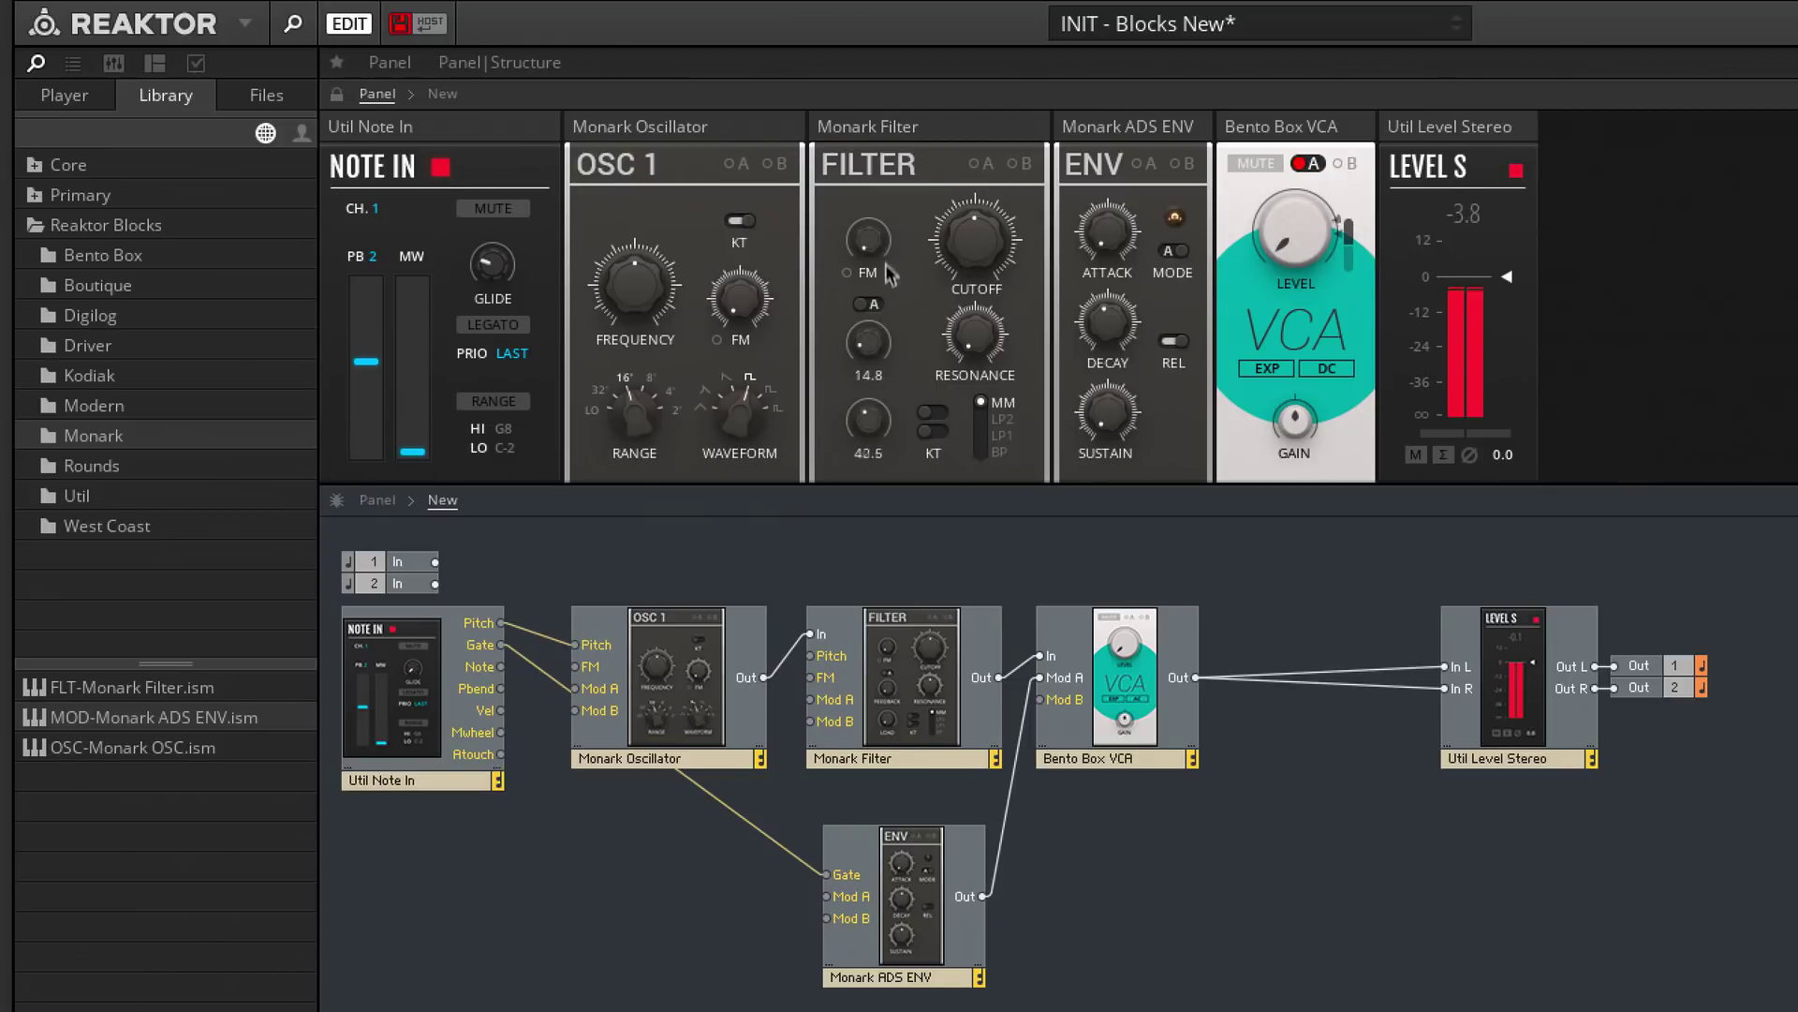
left_click_drag(984, 235, 1007, 75)
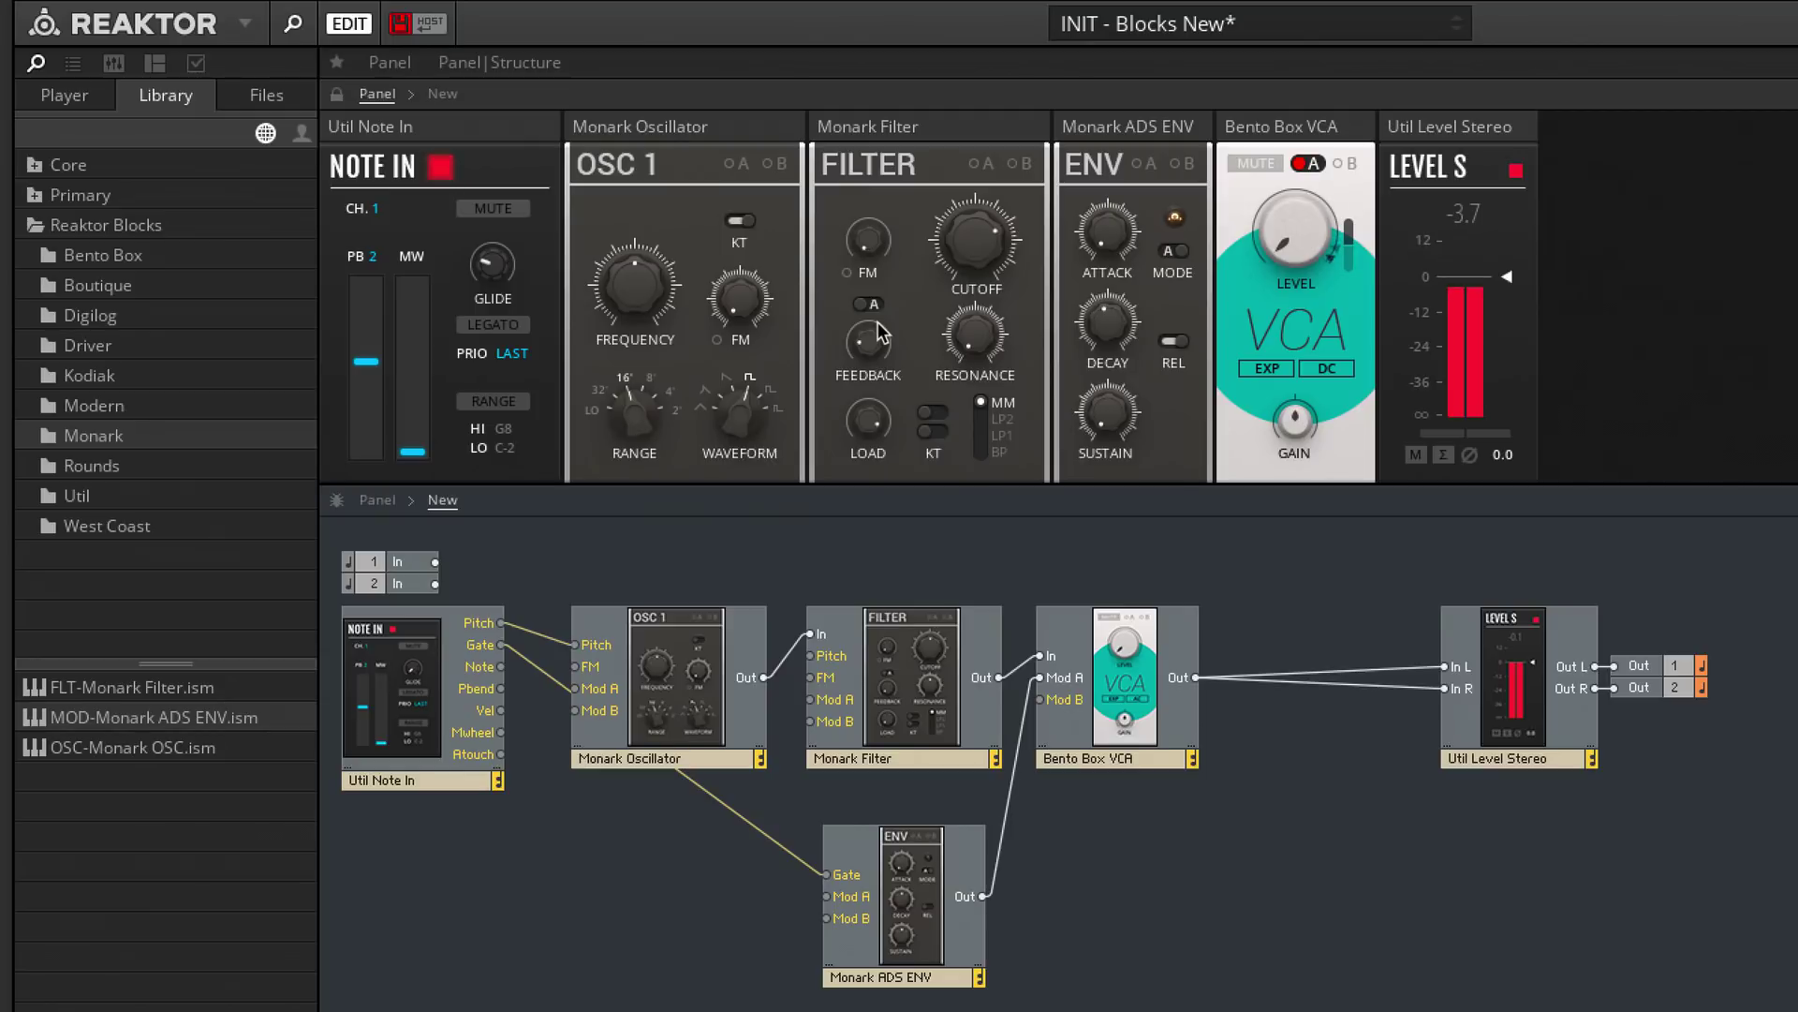
left_click_drag(894, 360, 884, 382)
left_click_drag(974, 335, 992, 161)
left_click_drag(1000, 245, 1012, 450)
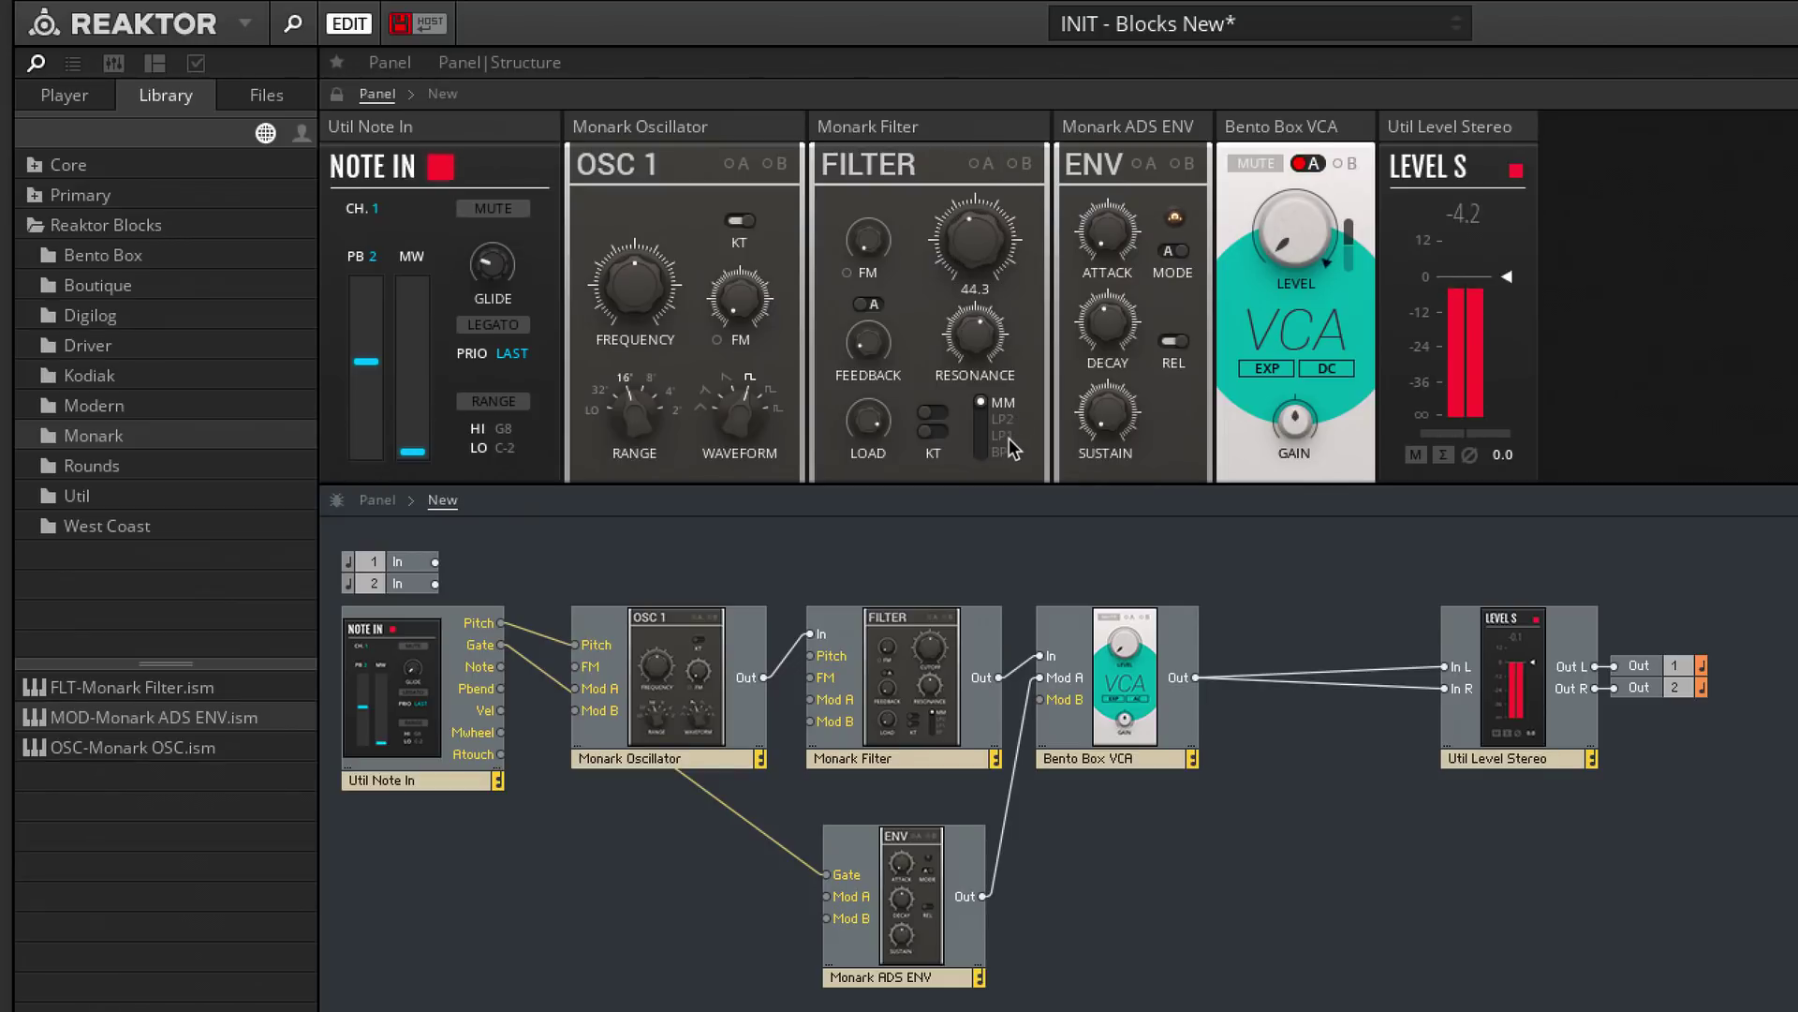
left_click_drag(974, 337, 1003, 24)
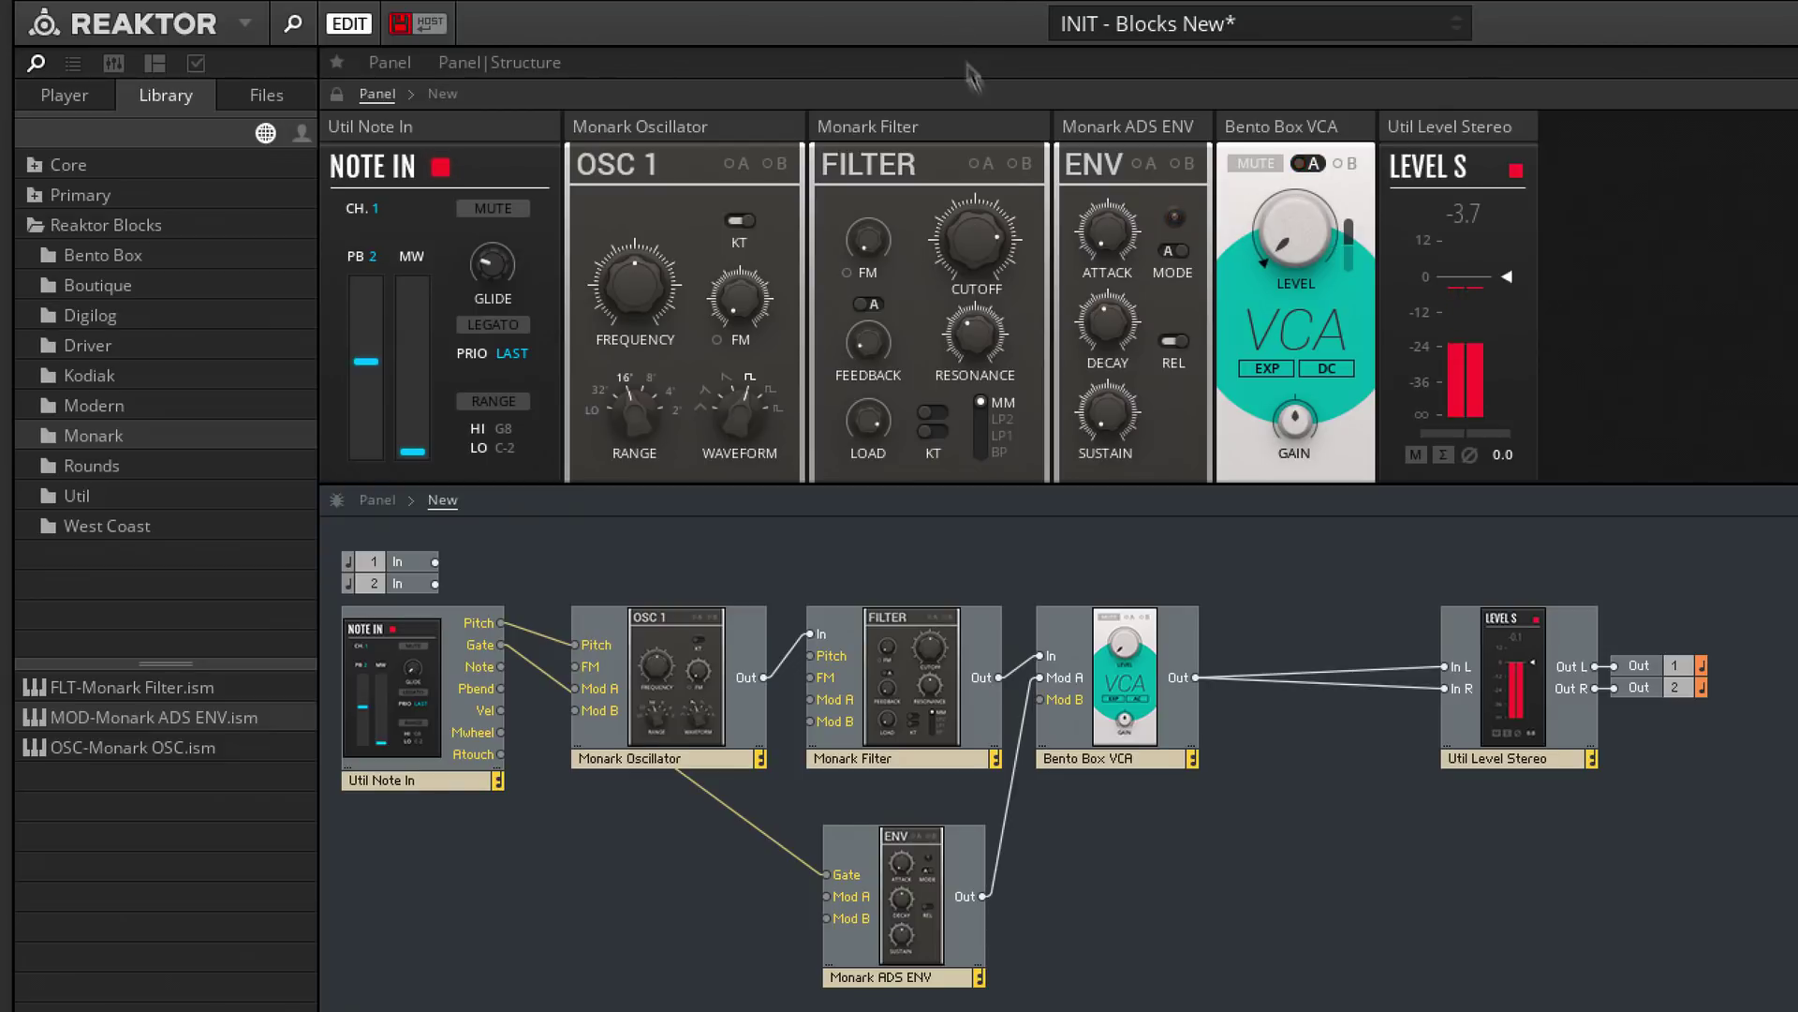
- Lengthen the Util Note In glide to about 809 ms
mouse_move(976, 293)
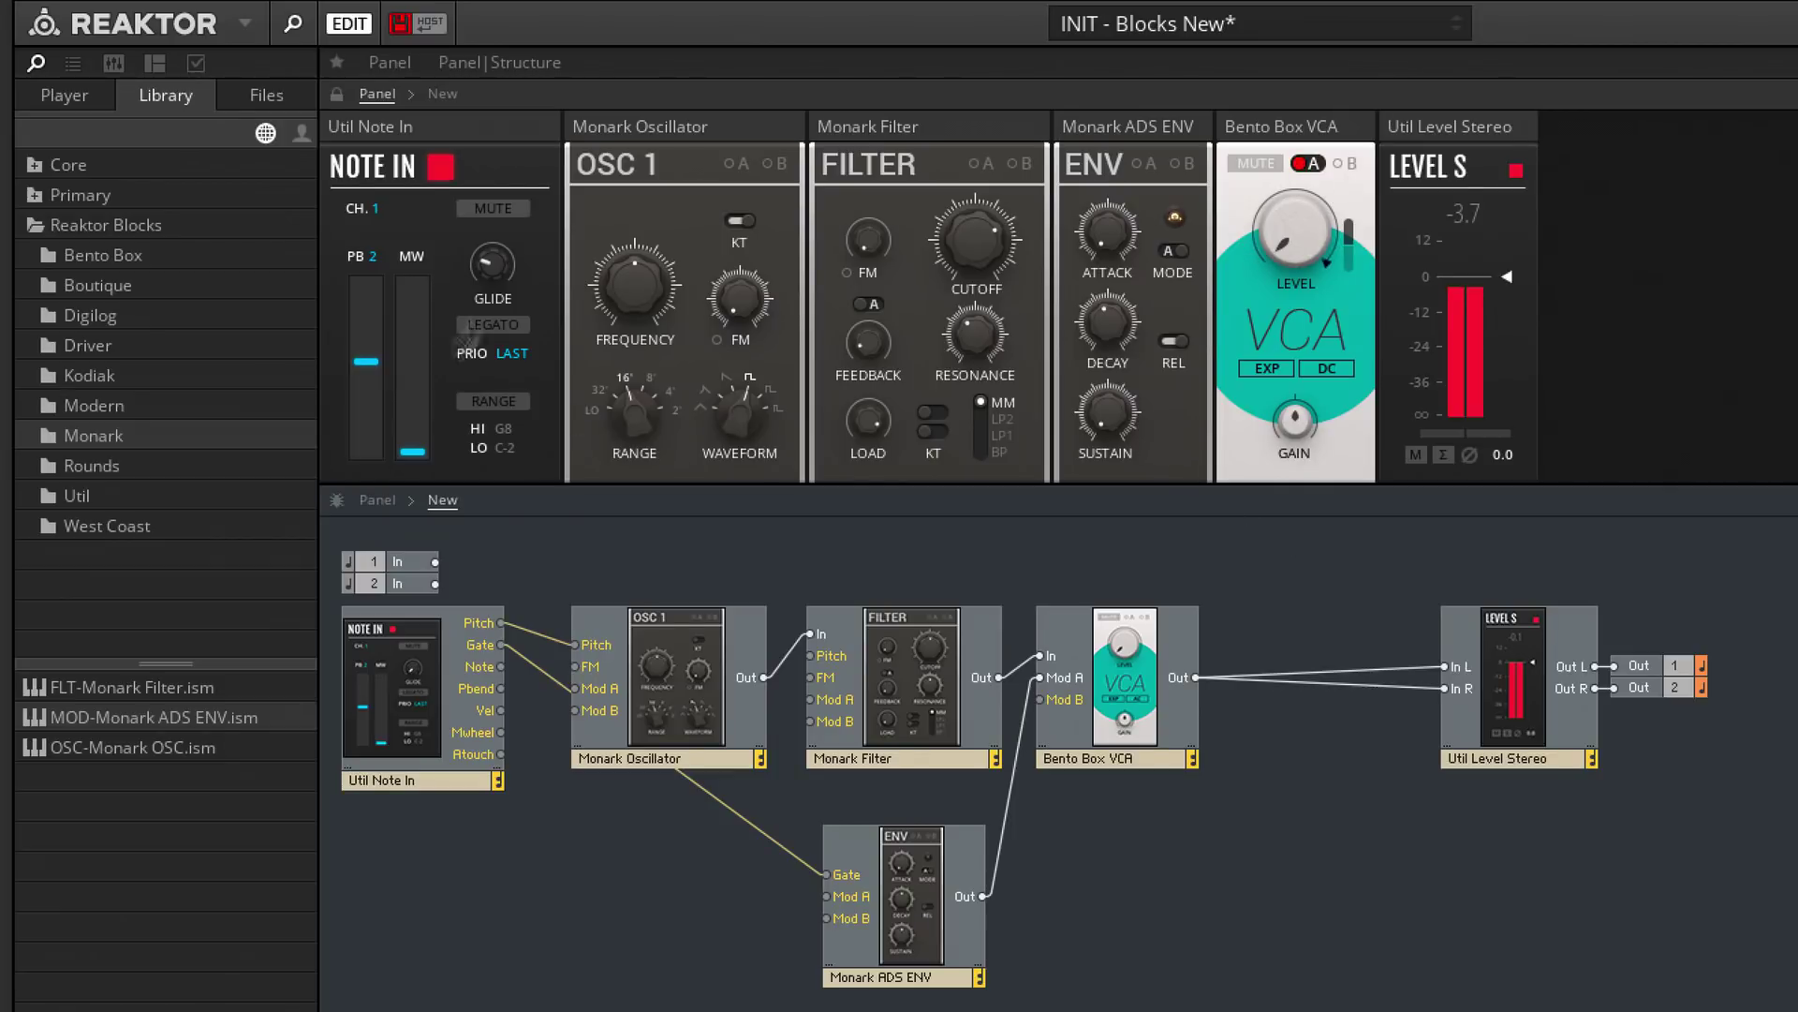
mouse_move(492, 264)
mouse_move(491, 264)
left_mouse_down()
mouse_move(491, 178)
mouse_move(503, 266)
left_mouse_up()
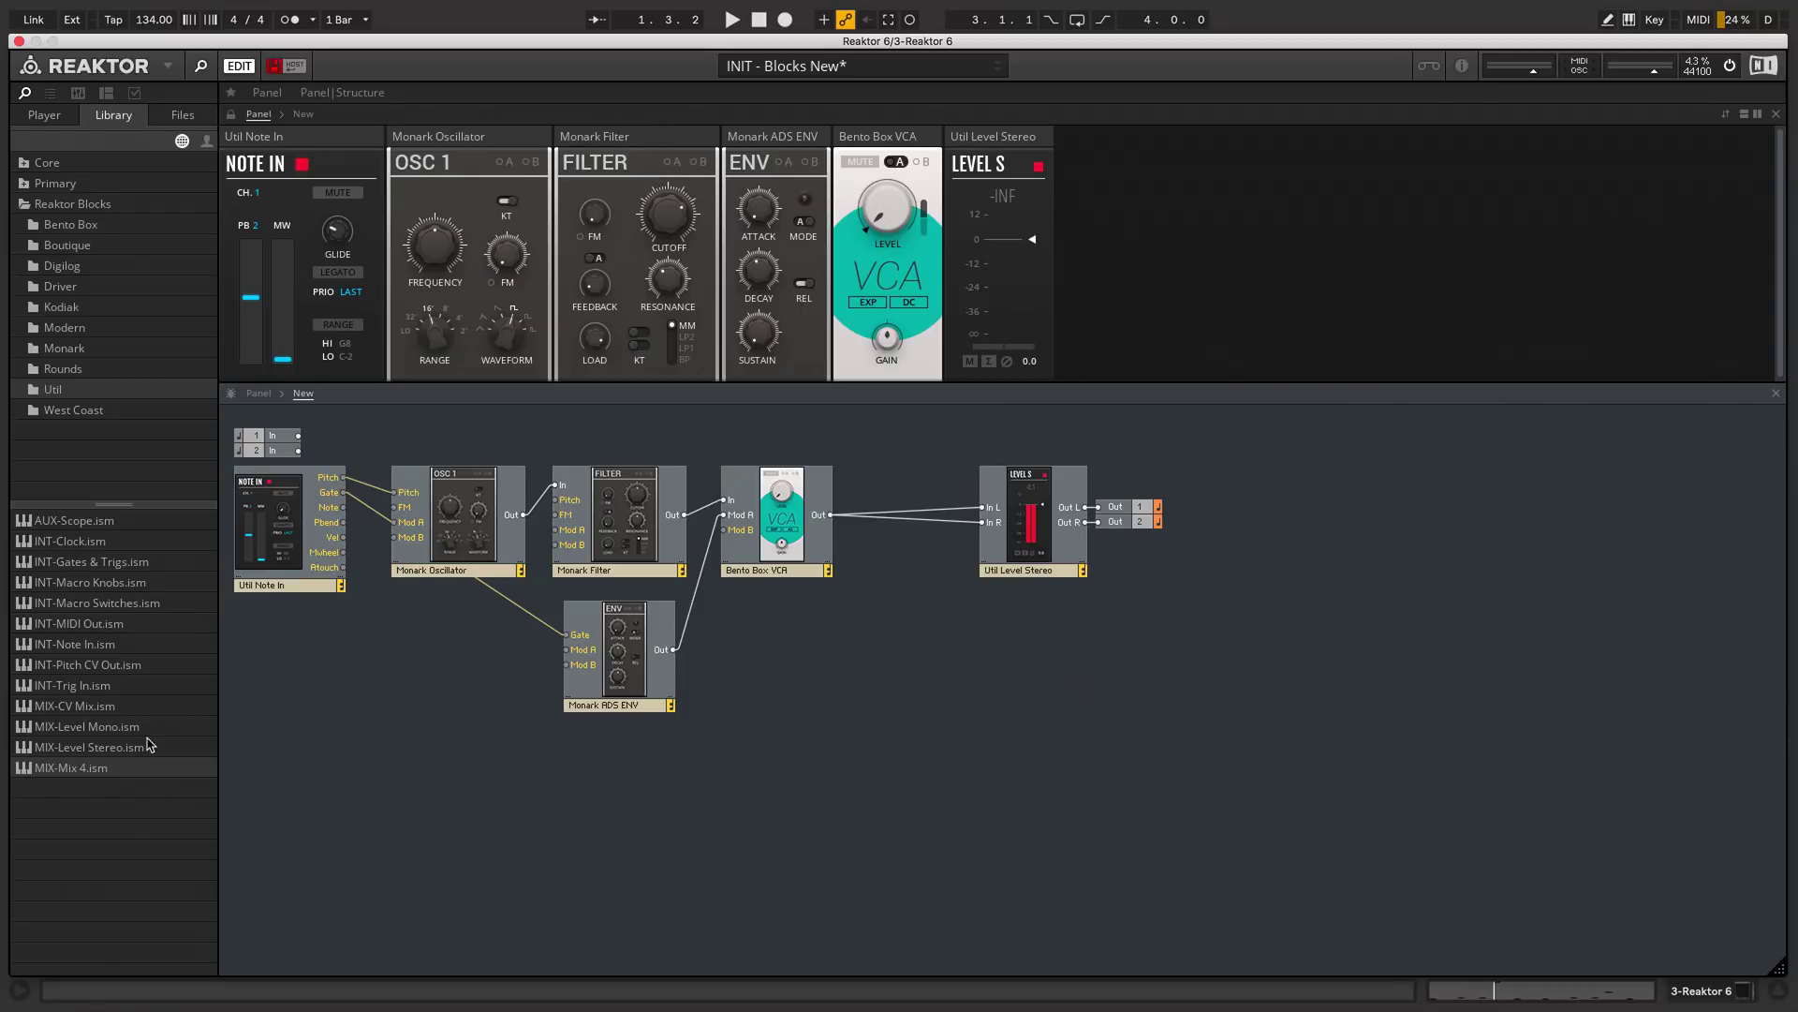
- Insert a Util Mix 4 between the VCA and Level Stereo, wiring VCA into channel 1
left_click_drag(73, 772, 906, 638)
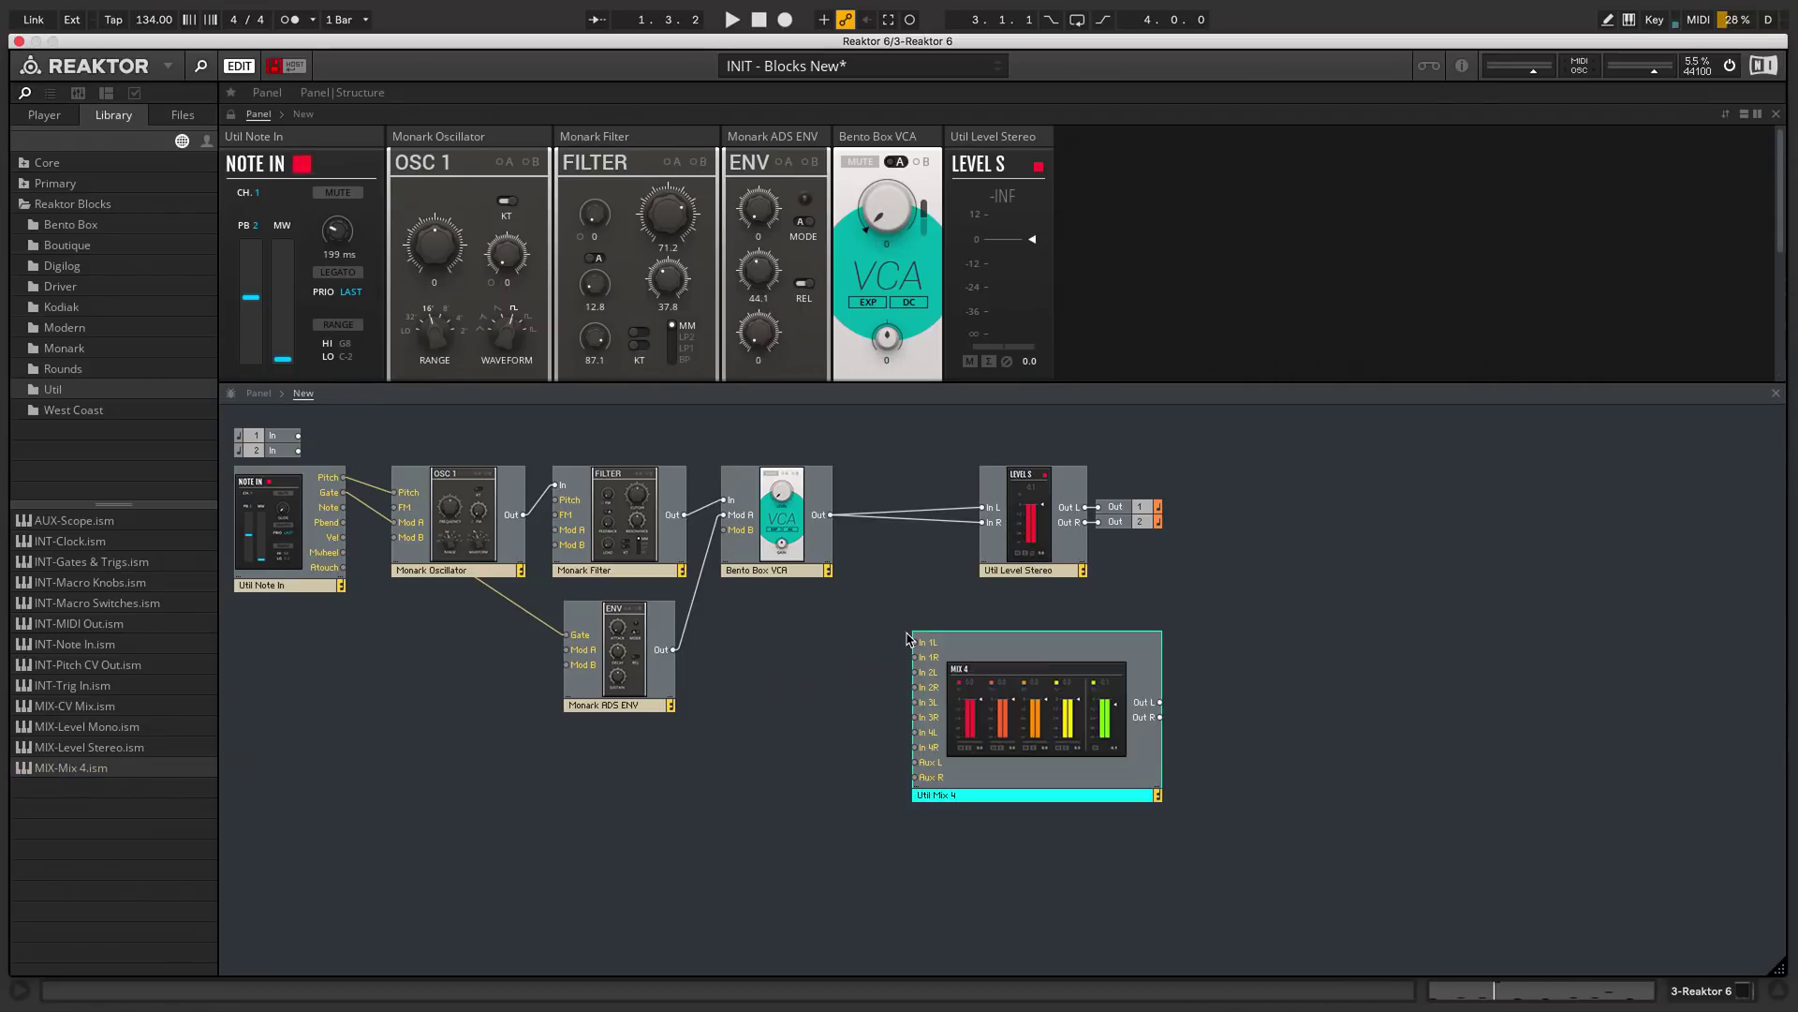
left_click_drag(997, 487, 1259, 487)
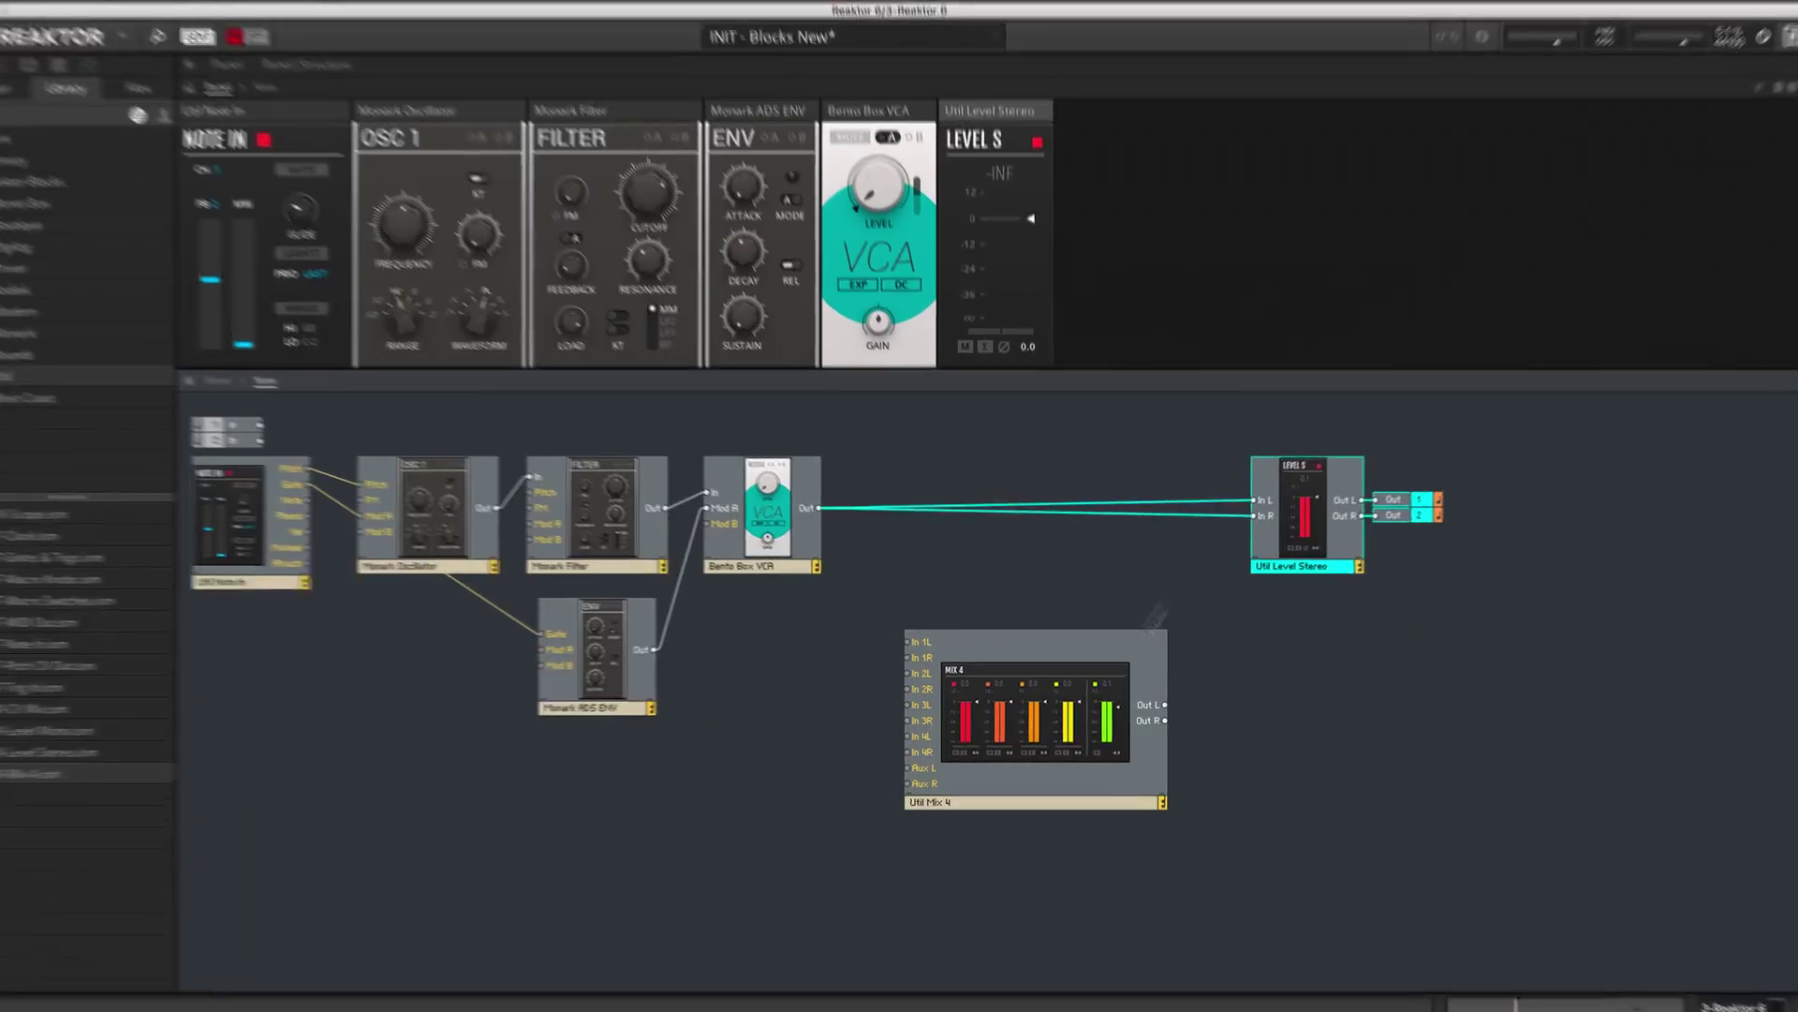
left_click_drag(1098, 653, 1058, 469)
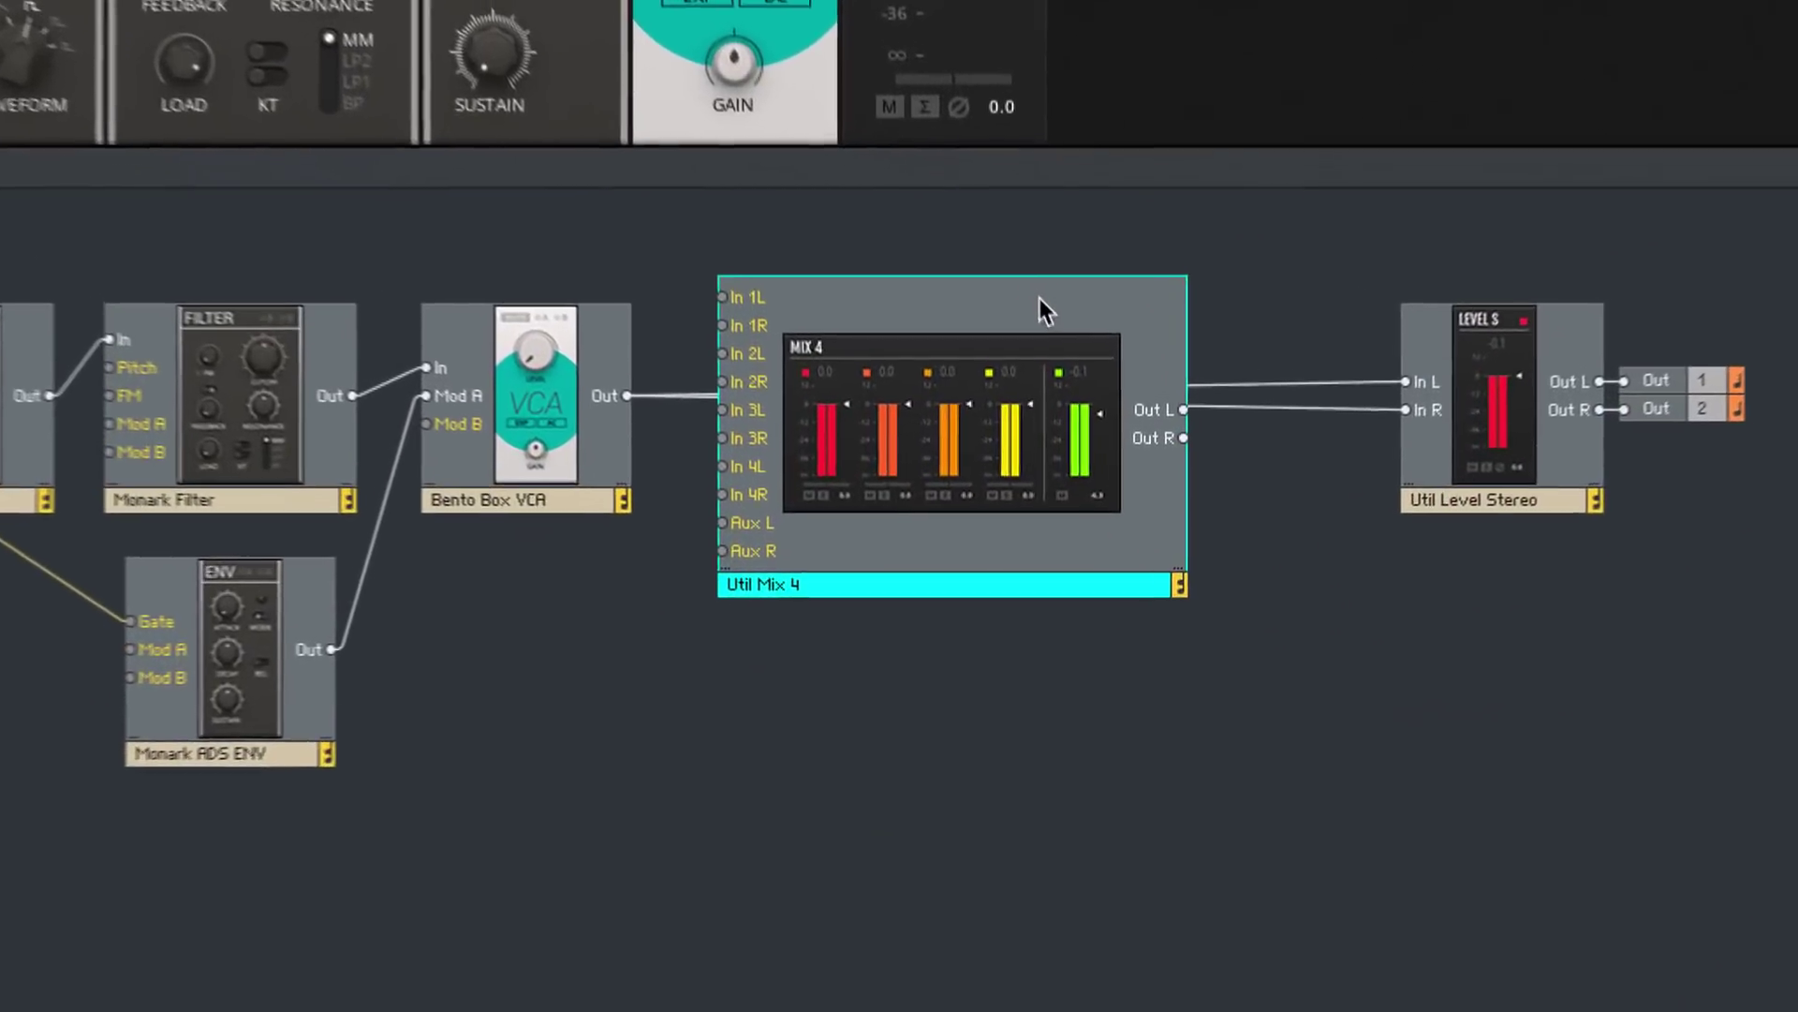
left_click(1491, 482)
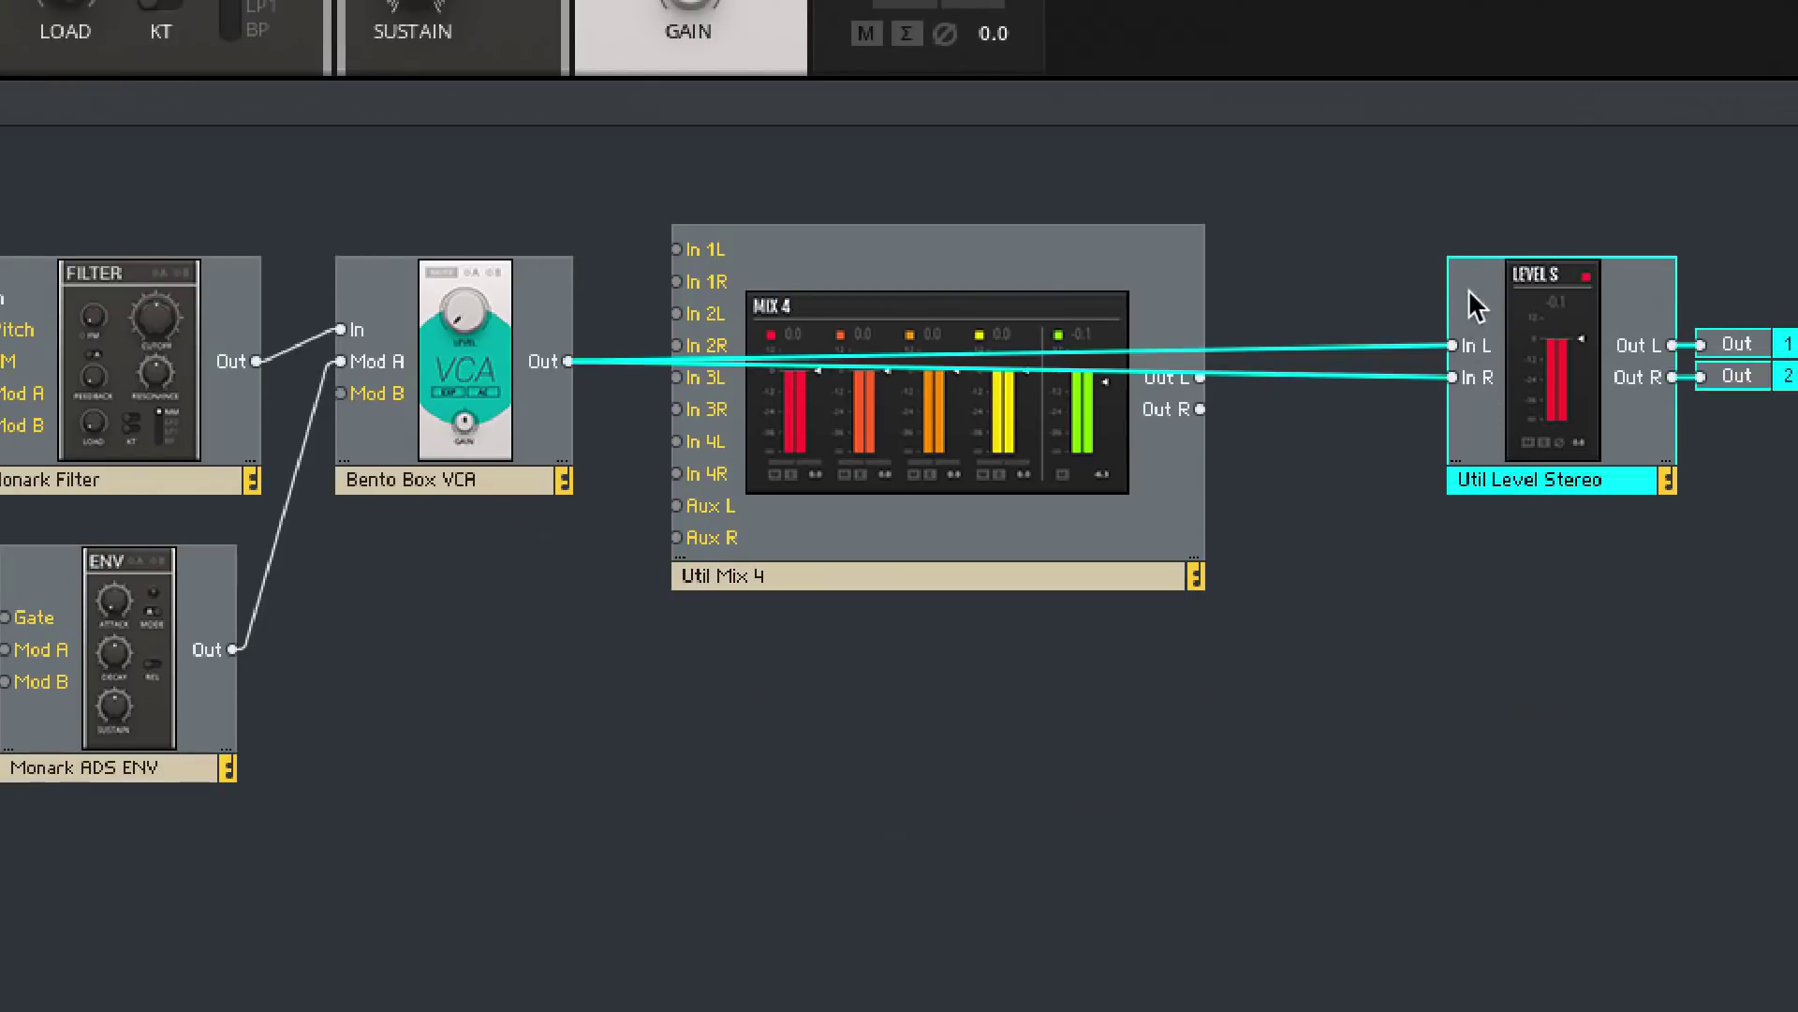
left_click_drag(1468, 289, 1337, 305)
left_click(1745, 550)
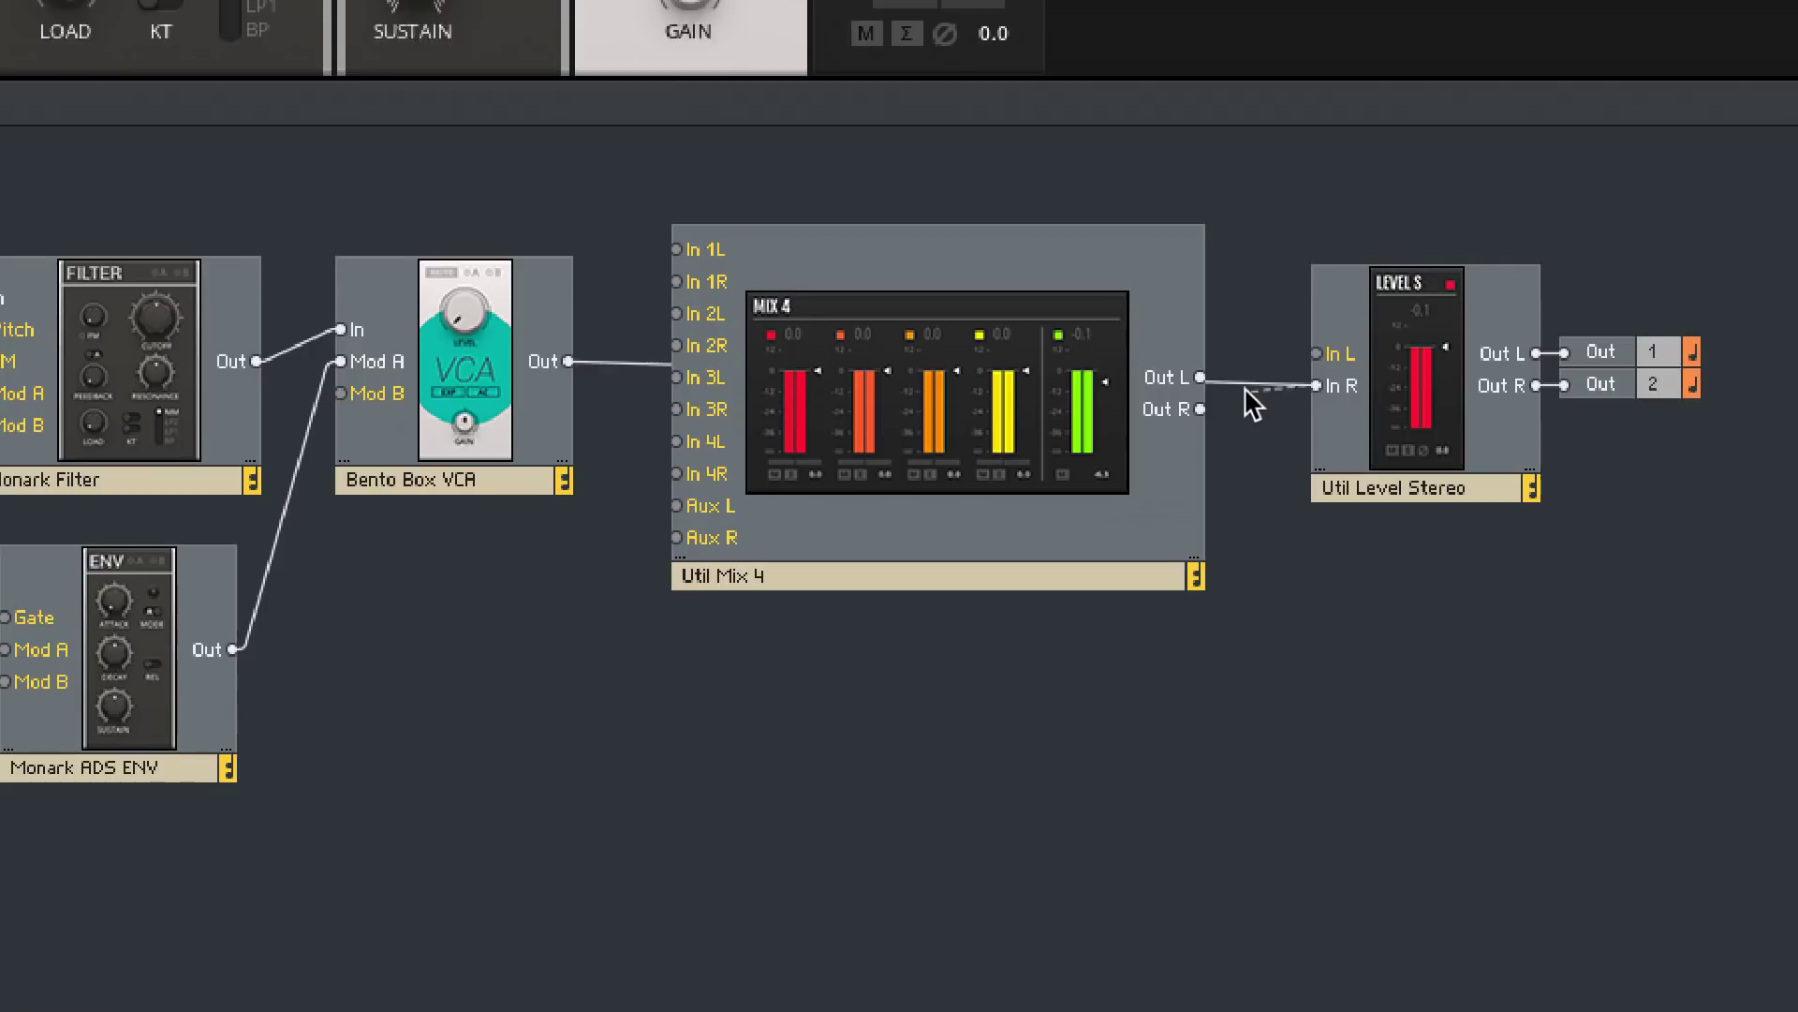
left_click_drag(593, 357, 676, 282)
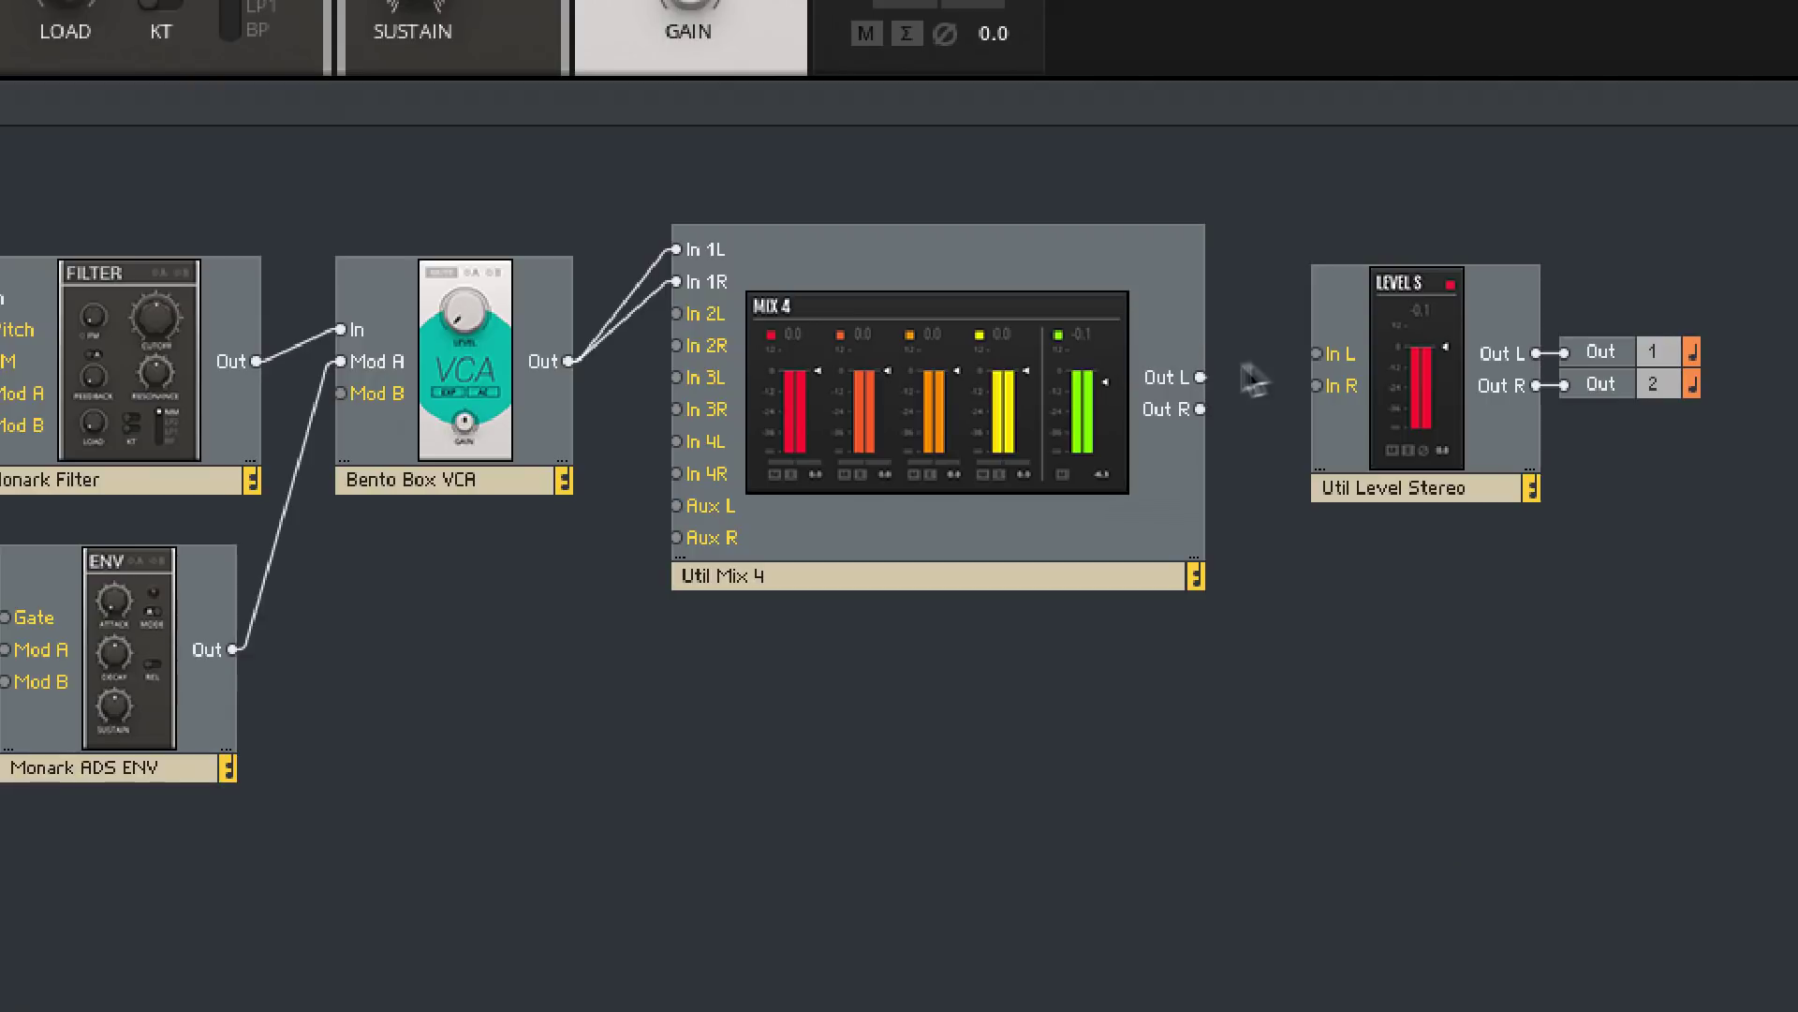
left_click_drag(1317, 354, 1326, 385)
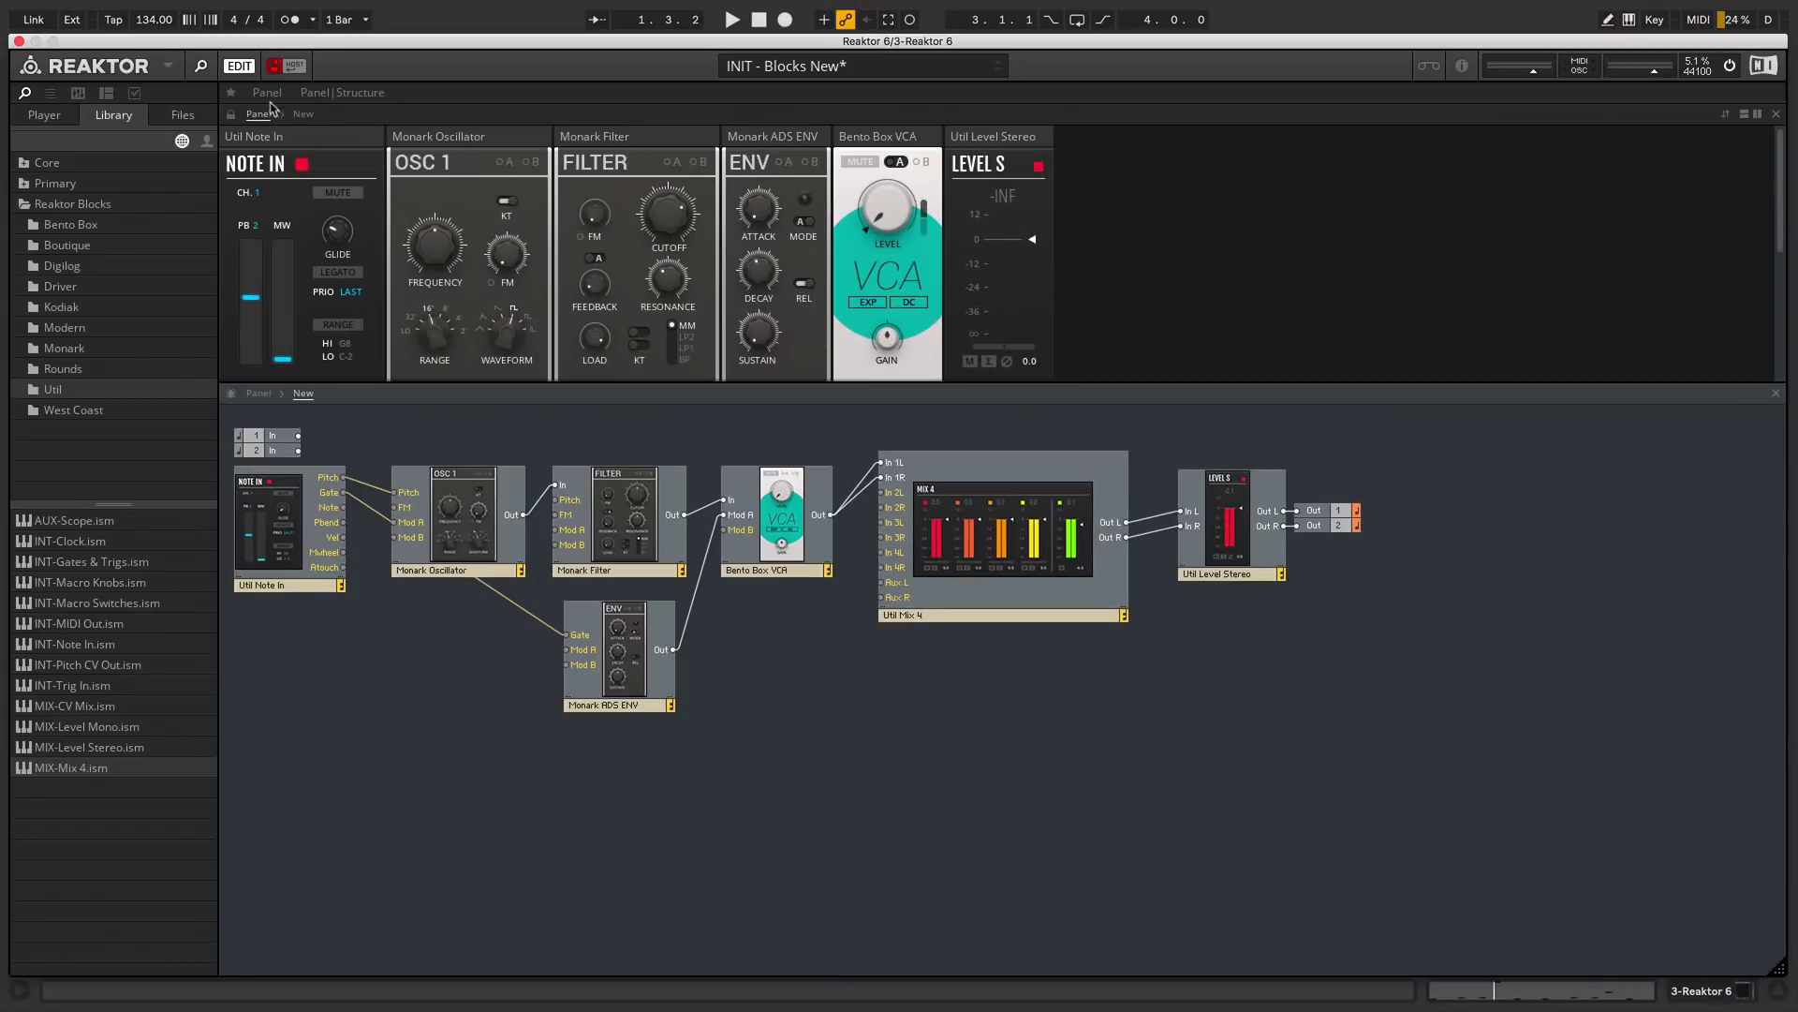
- Move the Mix 4 panel beside the other modules and set channel 1 level to -1.0
left_click(267, 93)
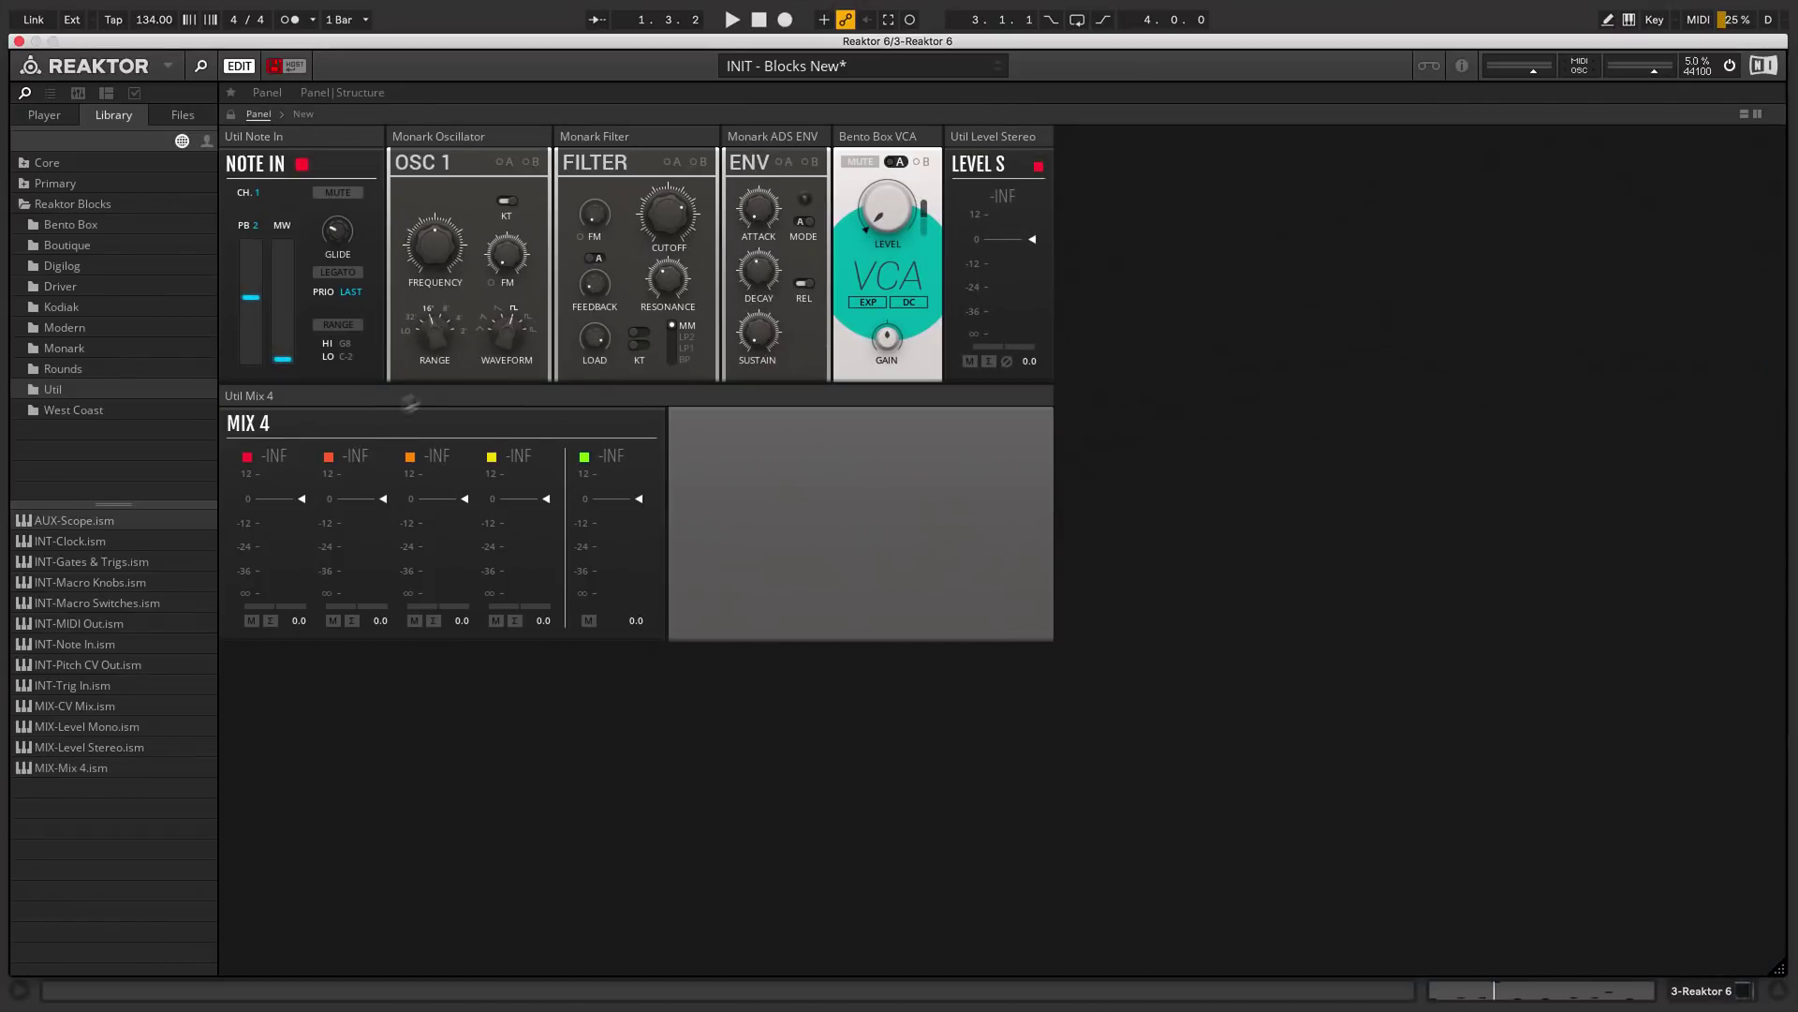
left_click_drag(409, 403, 960, 154)
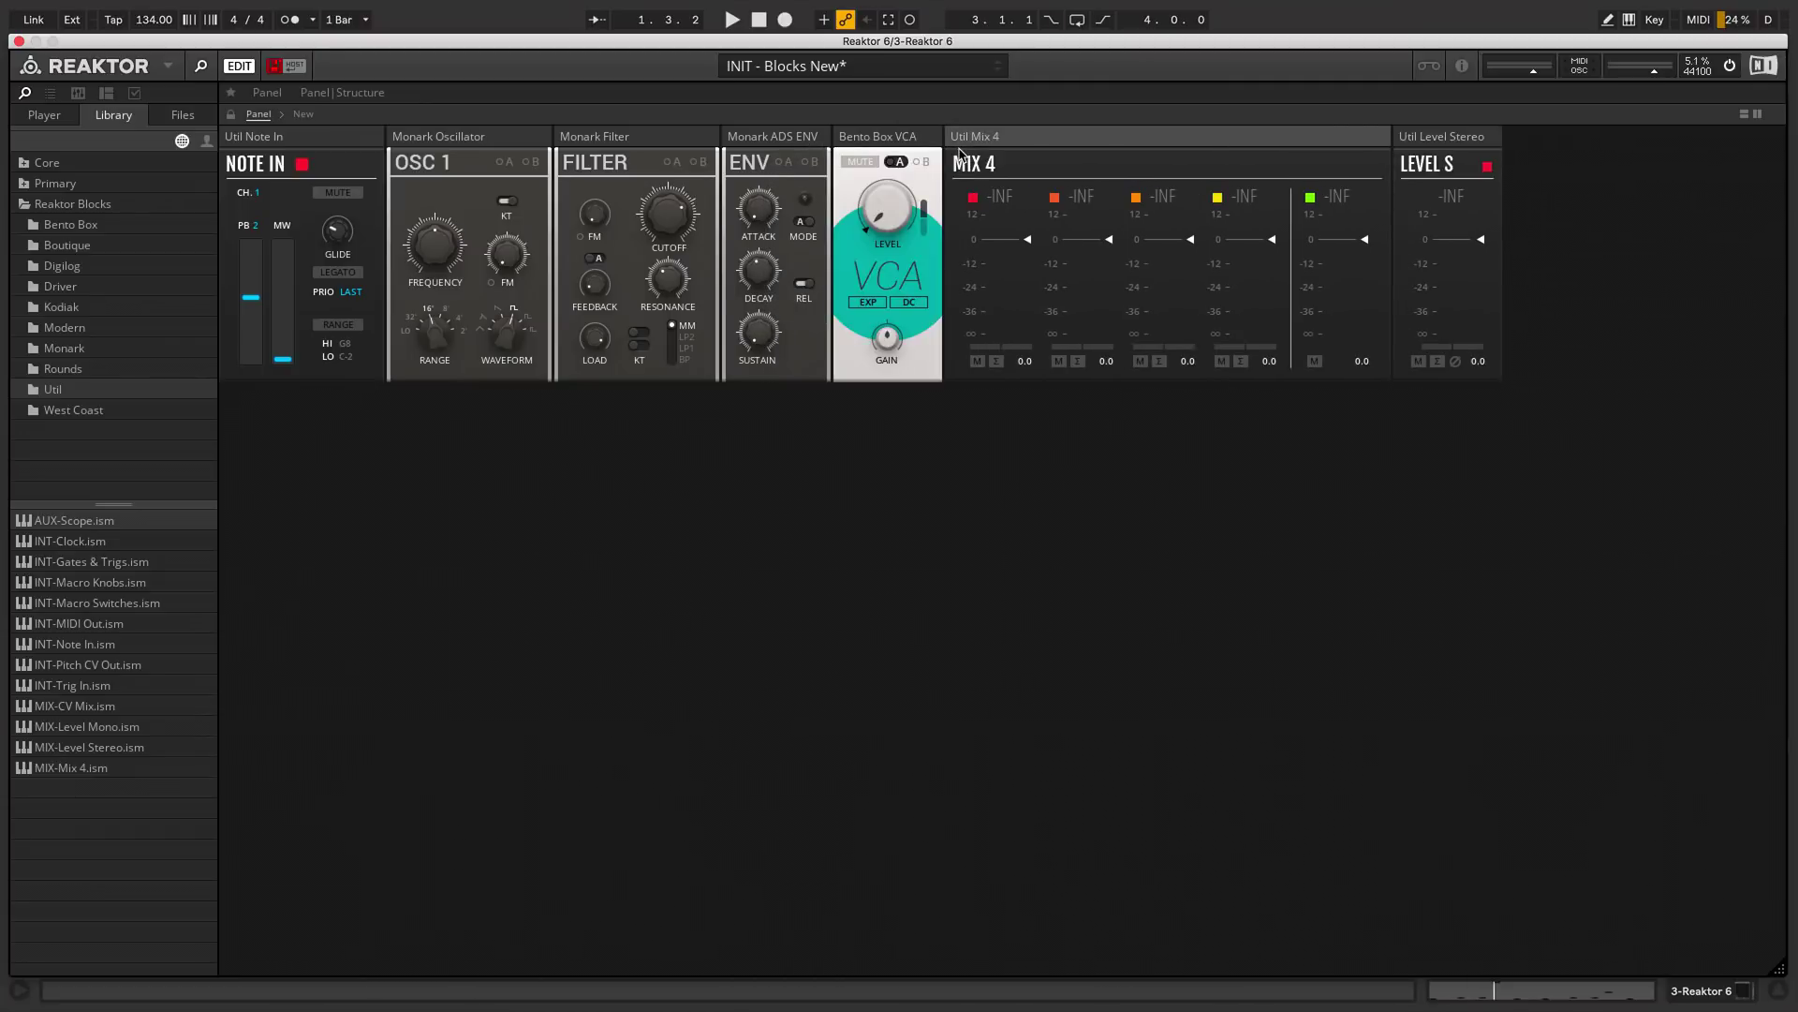
left_click(357, 93)
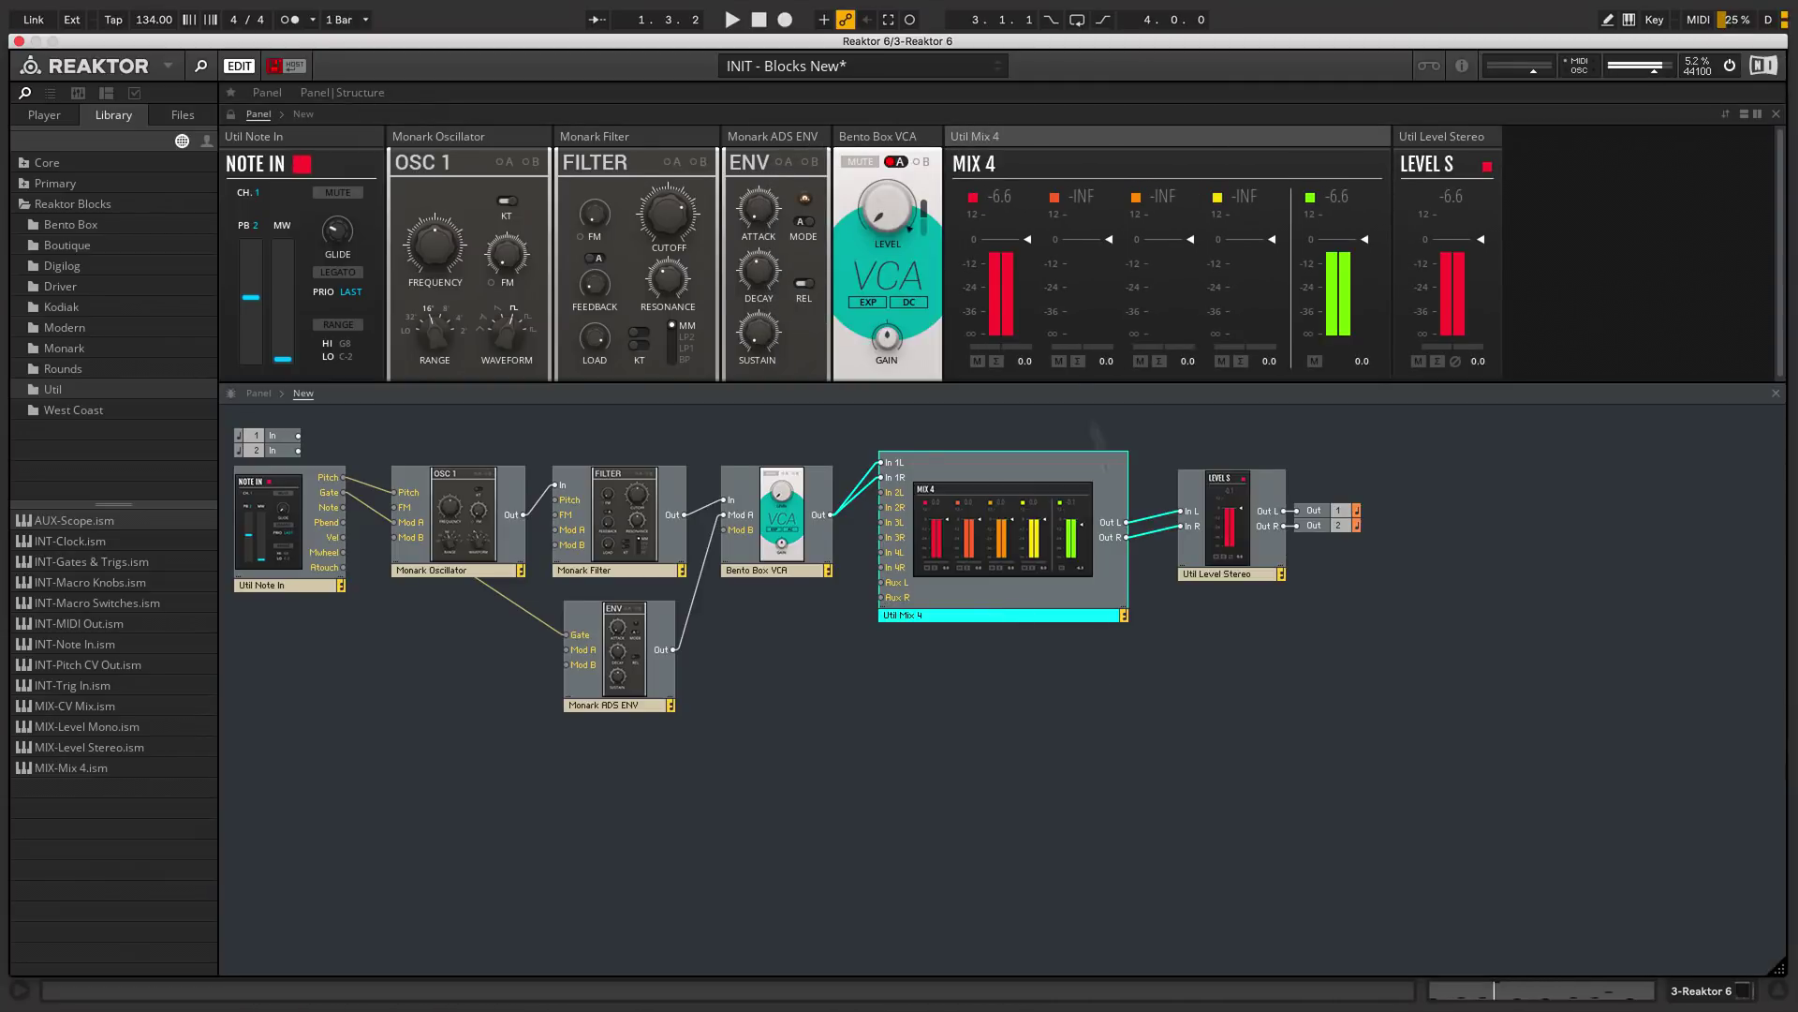
left_click(1051, 274)
left_click_drag(1030, 240, 1035, 243)
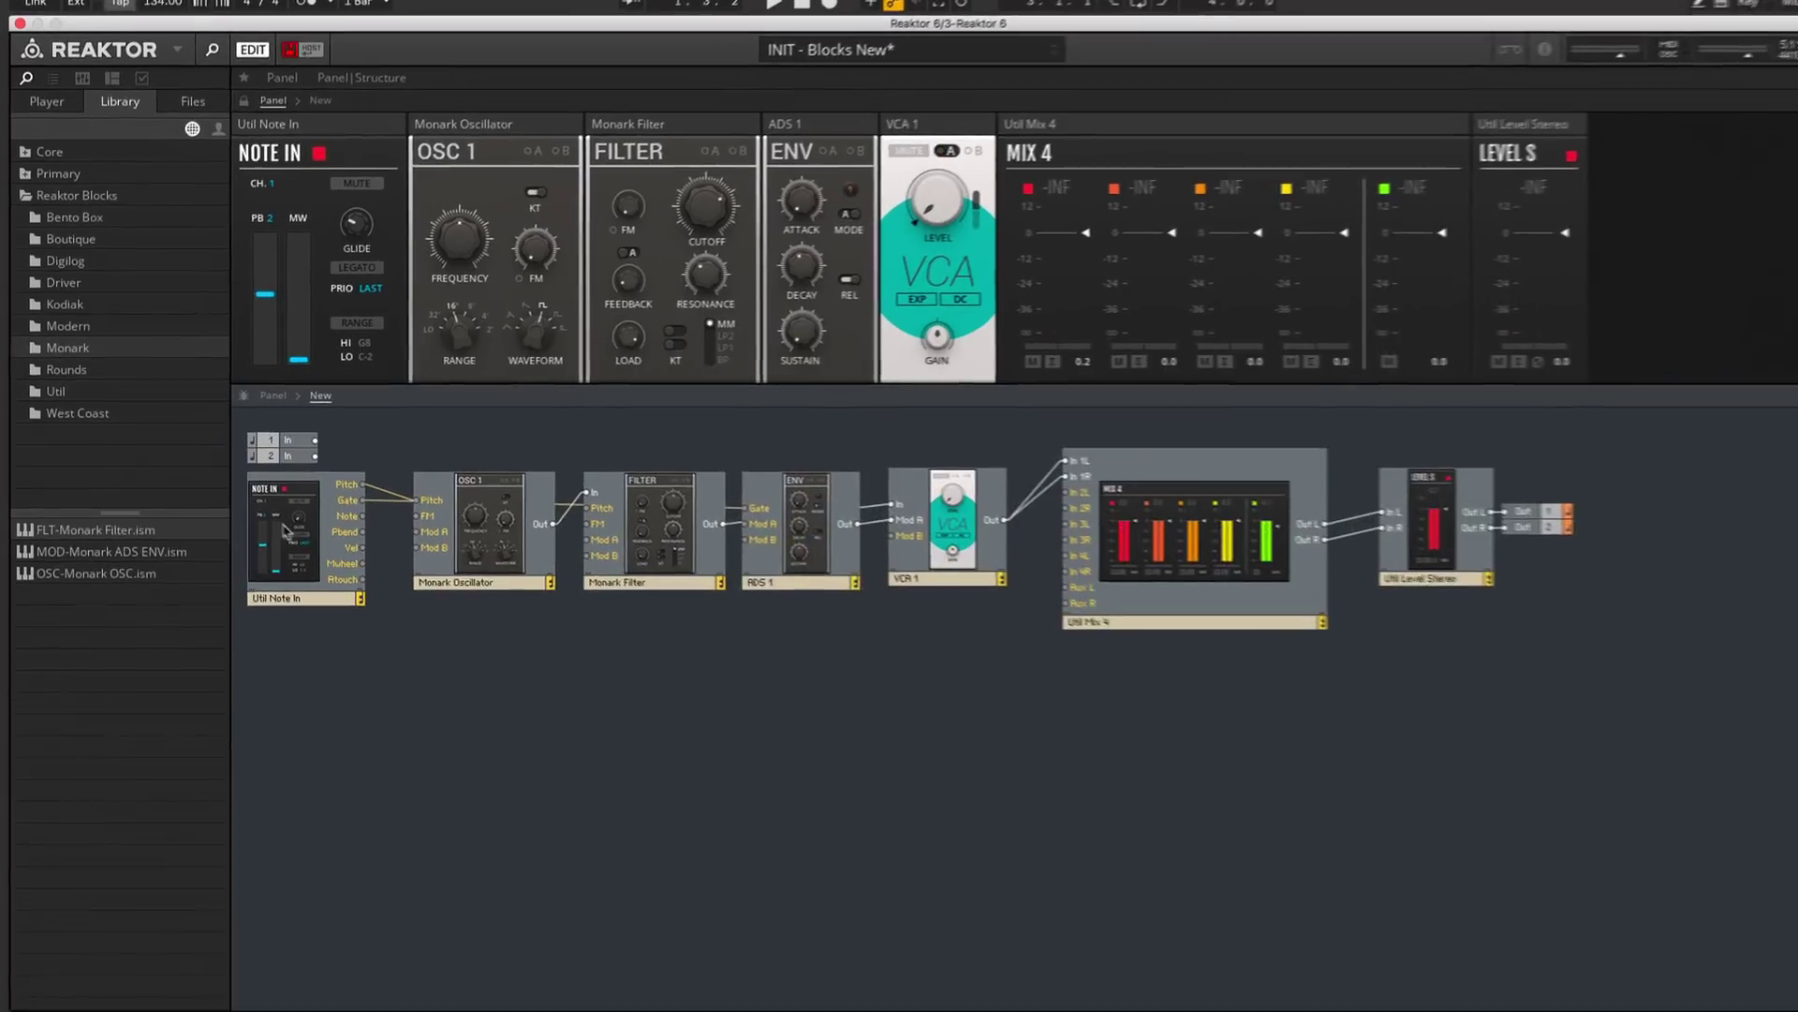
- Add a West Coast DWG oscillator below the chain, pitched by Note In's Pitch
left_click(77, 413)
left_click_drag(98, 573, 423, 683)
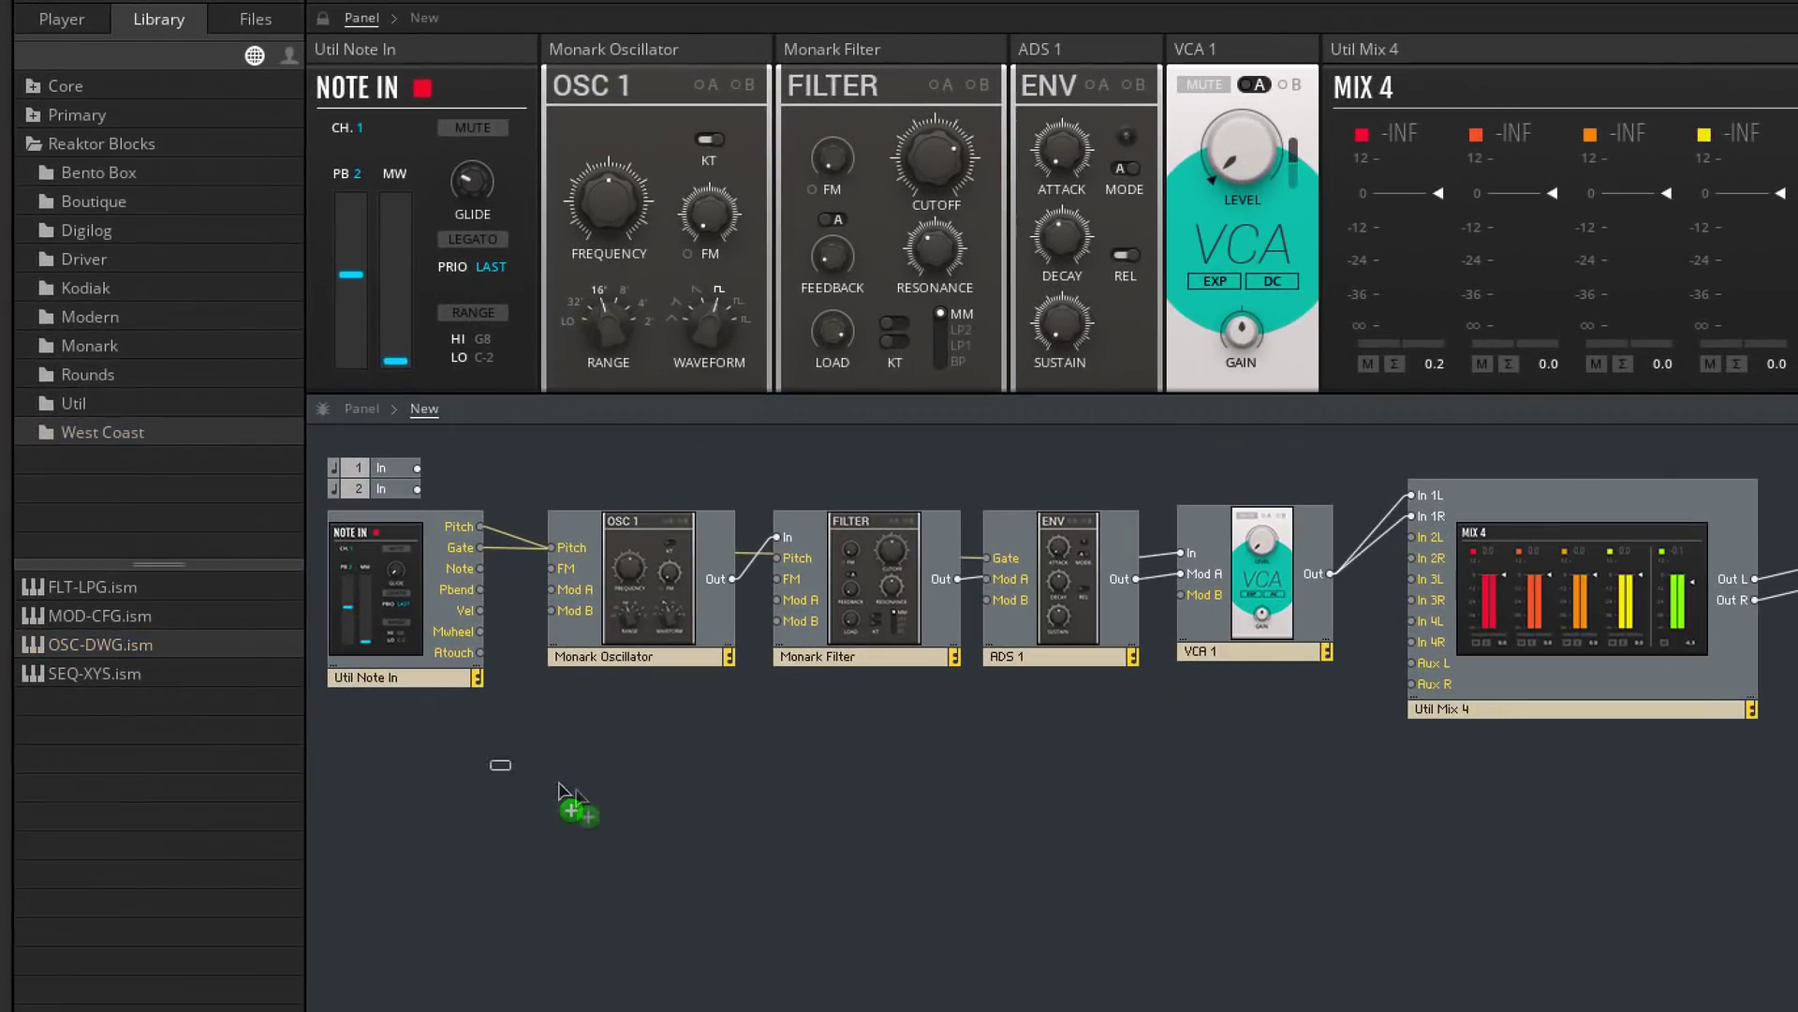
left_click_drag(559, 785, 609, 819)
left_click_drag(749, 824, 657, 756)
left_click_drag(482, 535, 521, 757)
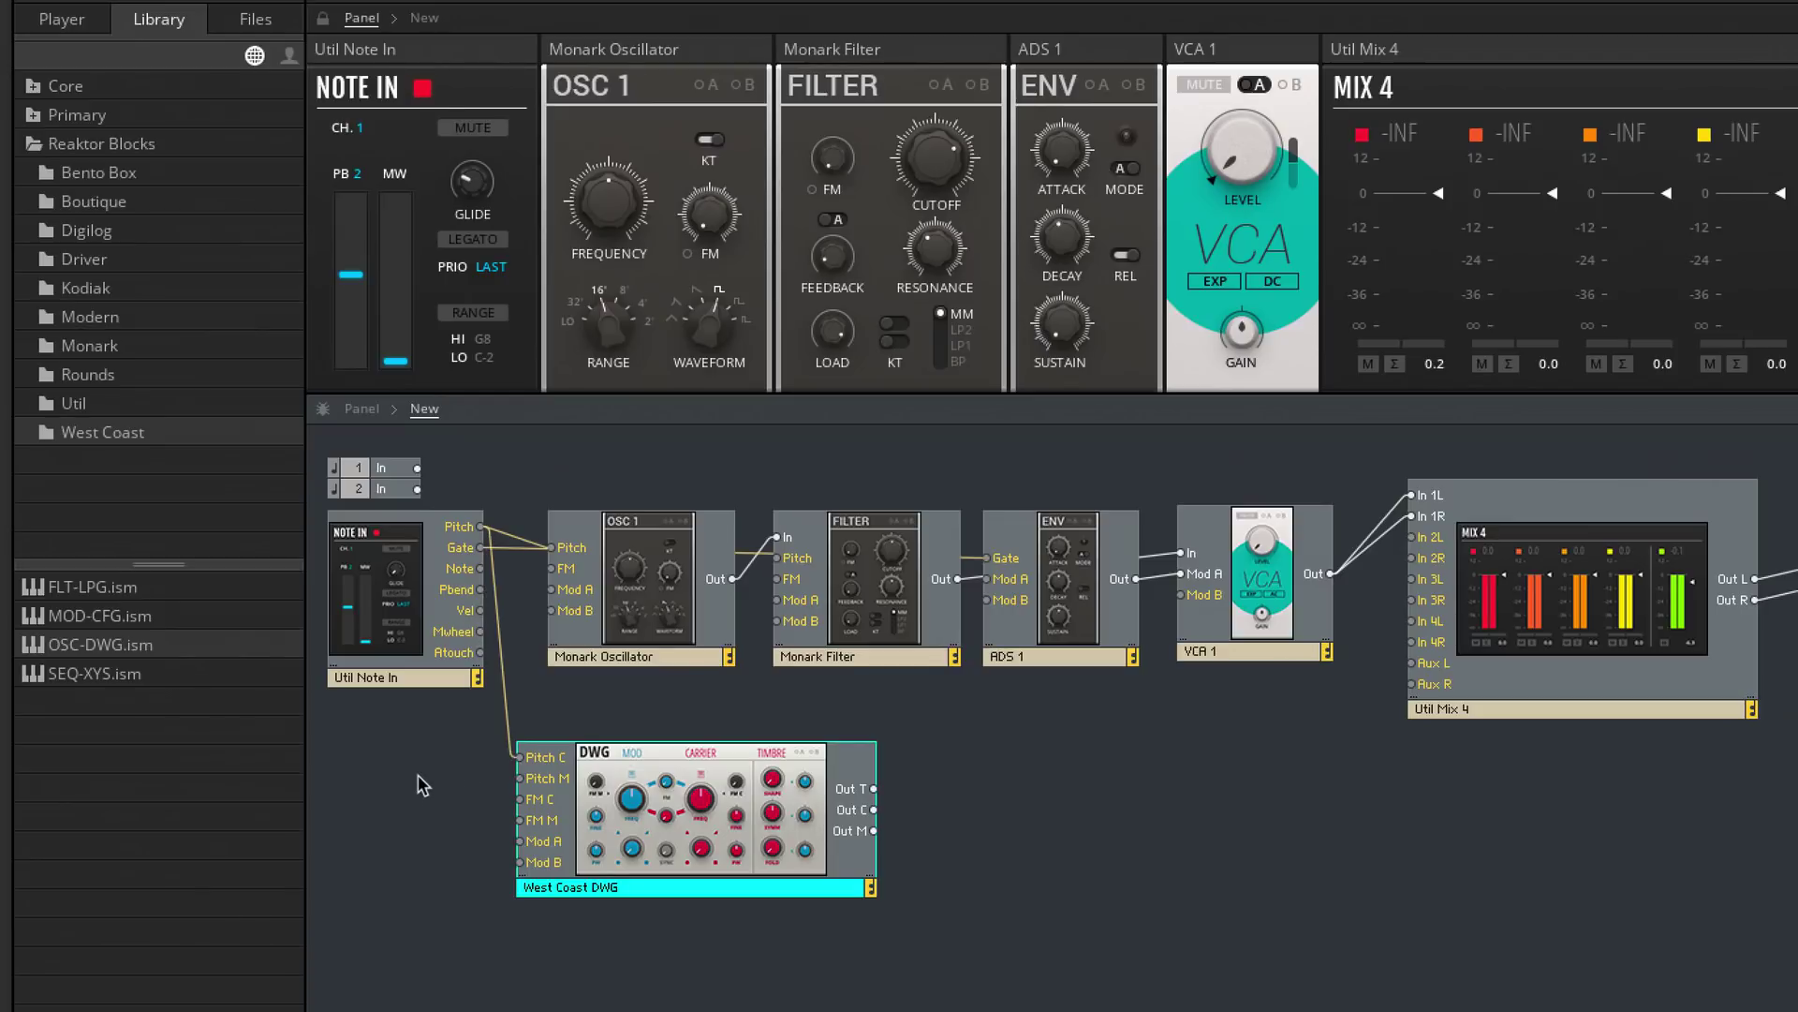
- Add a Modern Paul Filter block to the structure
left_click(124, 320)
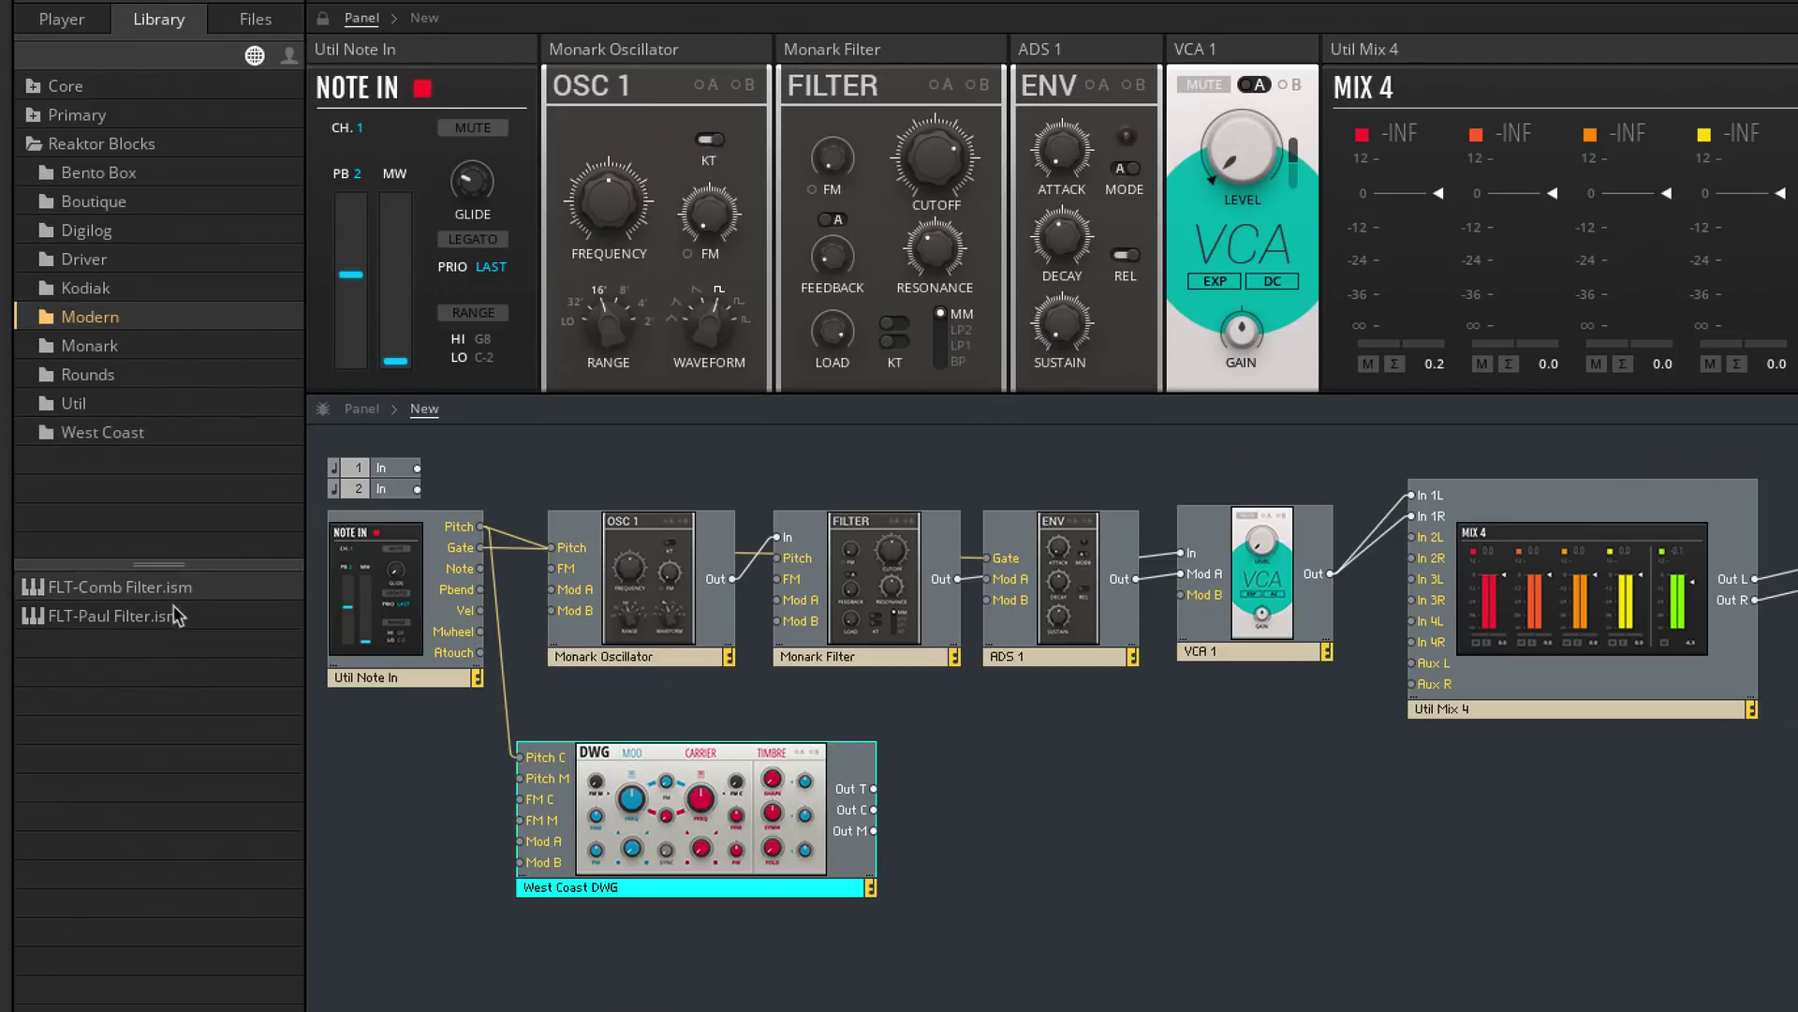
left_click(119, 622)
left_click_drag(119, 622, 941, 775)
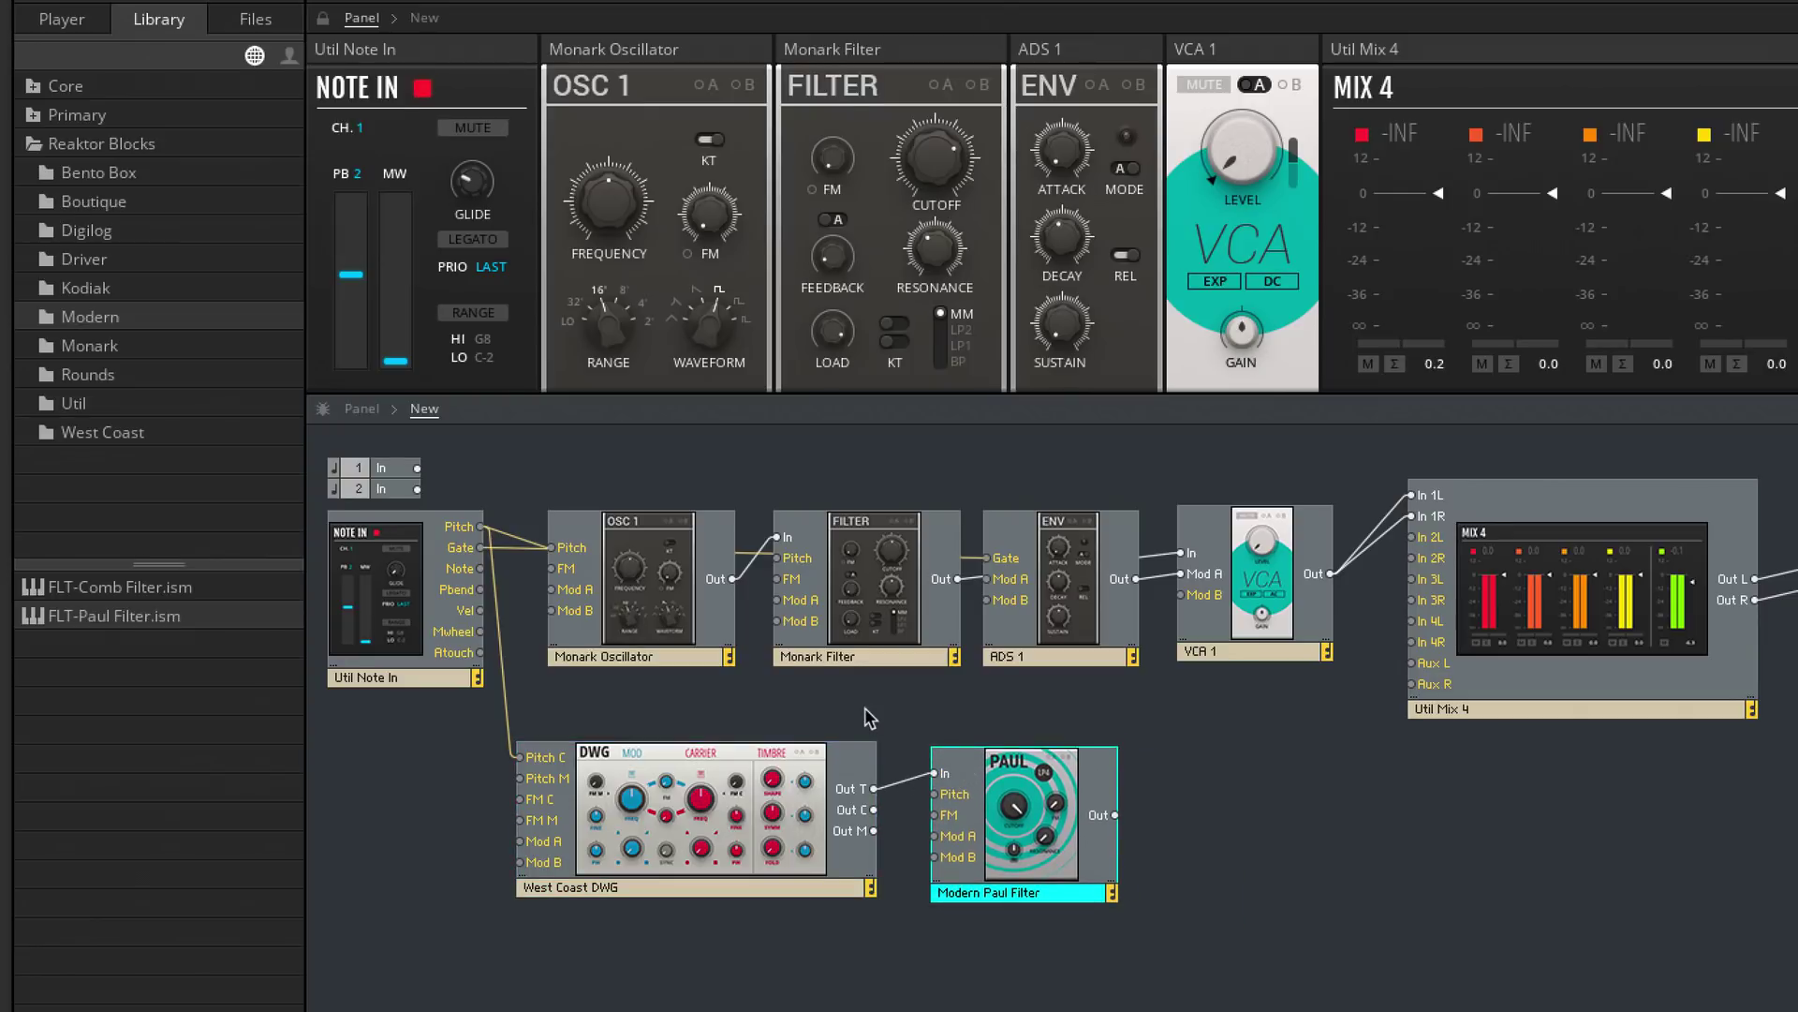
left_click(136, 180)
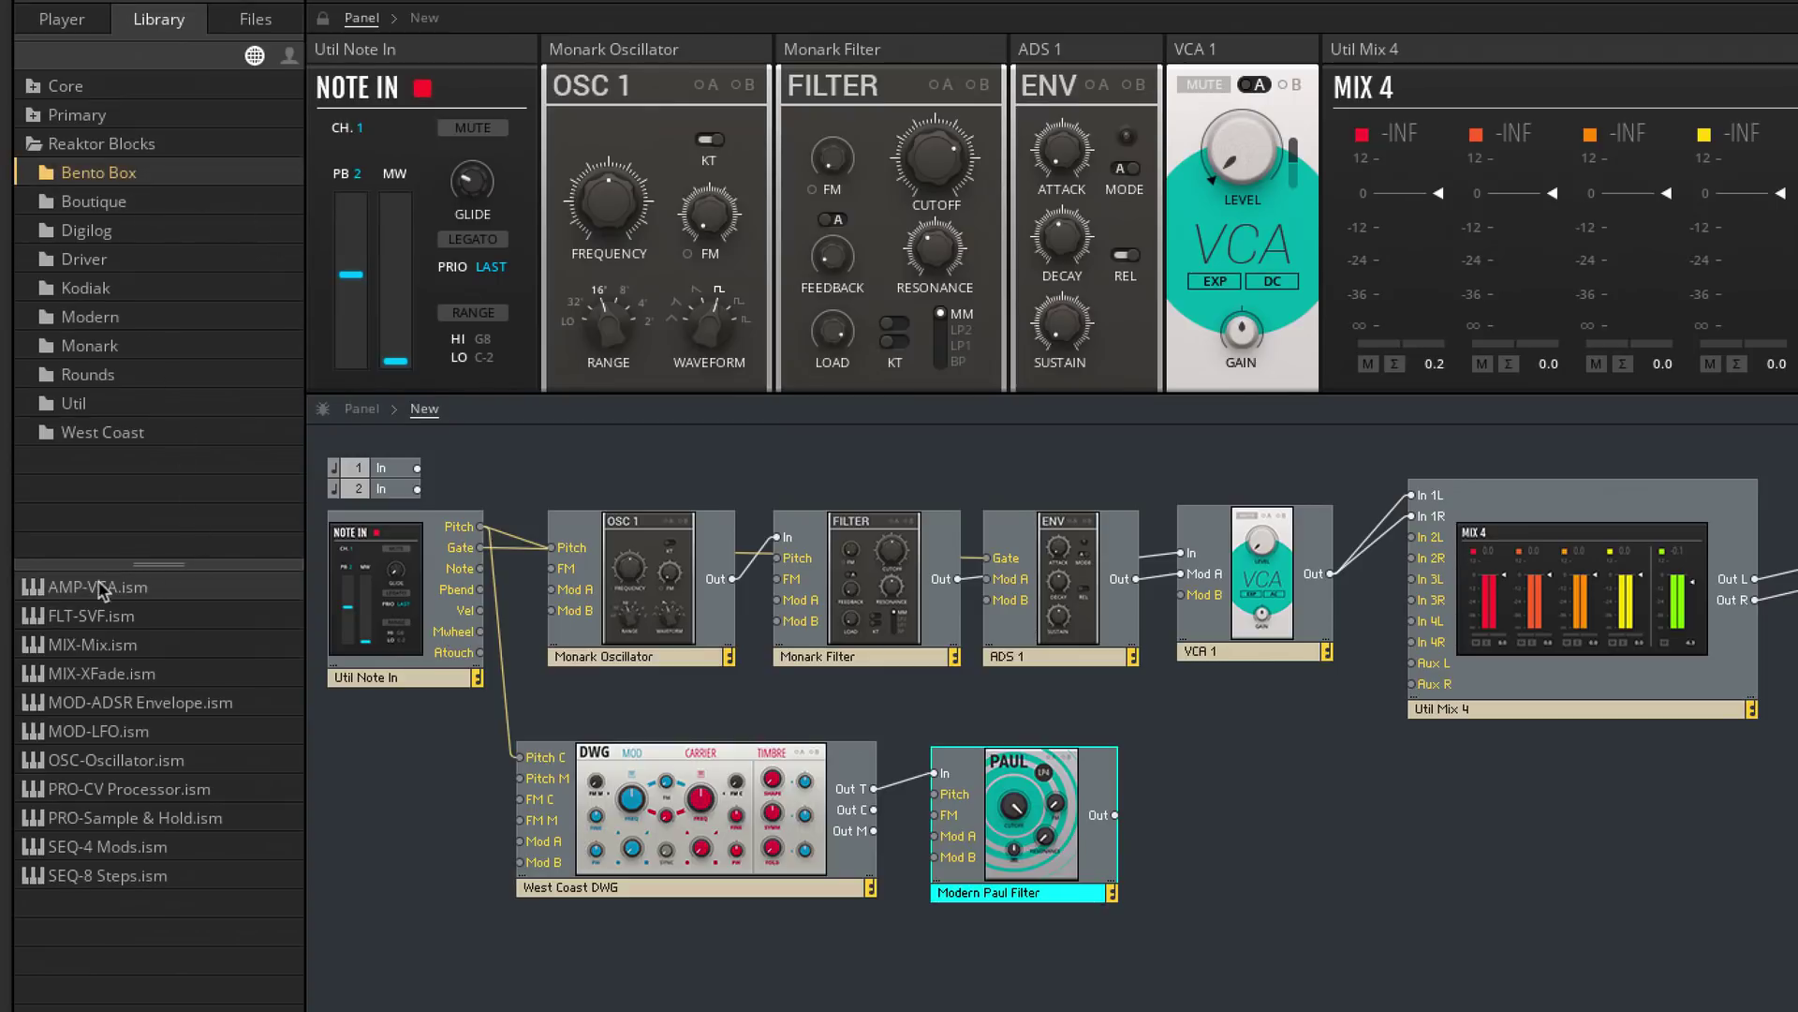
- Add a Bento Box VCA and send its output to Mix 4 In 2L and In 2R
left_click_drag(87, 590, 1186, 796)
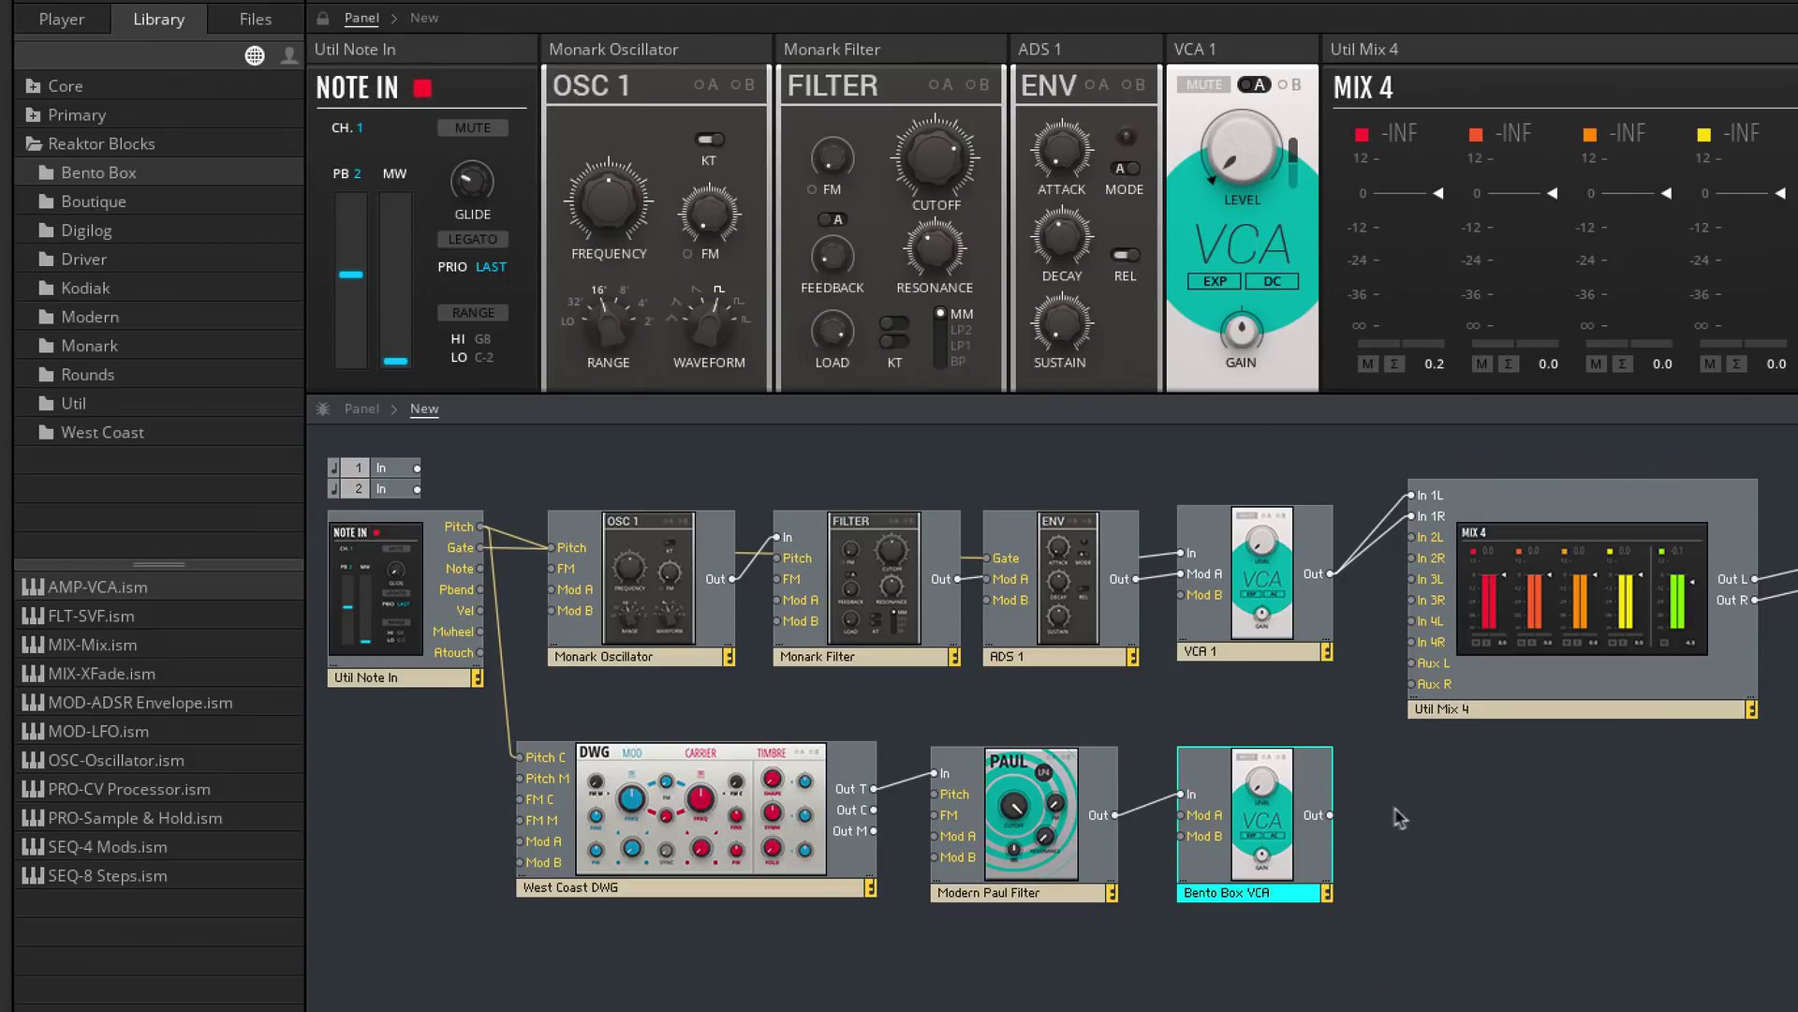
left_click_drag(1331, 815, 1411, 537)
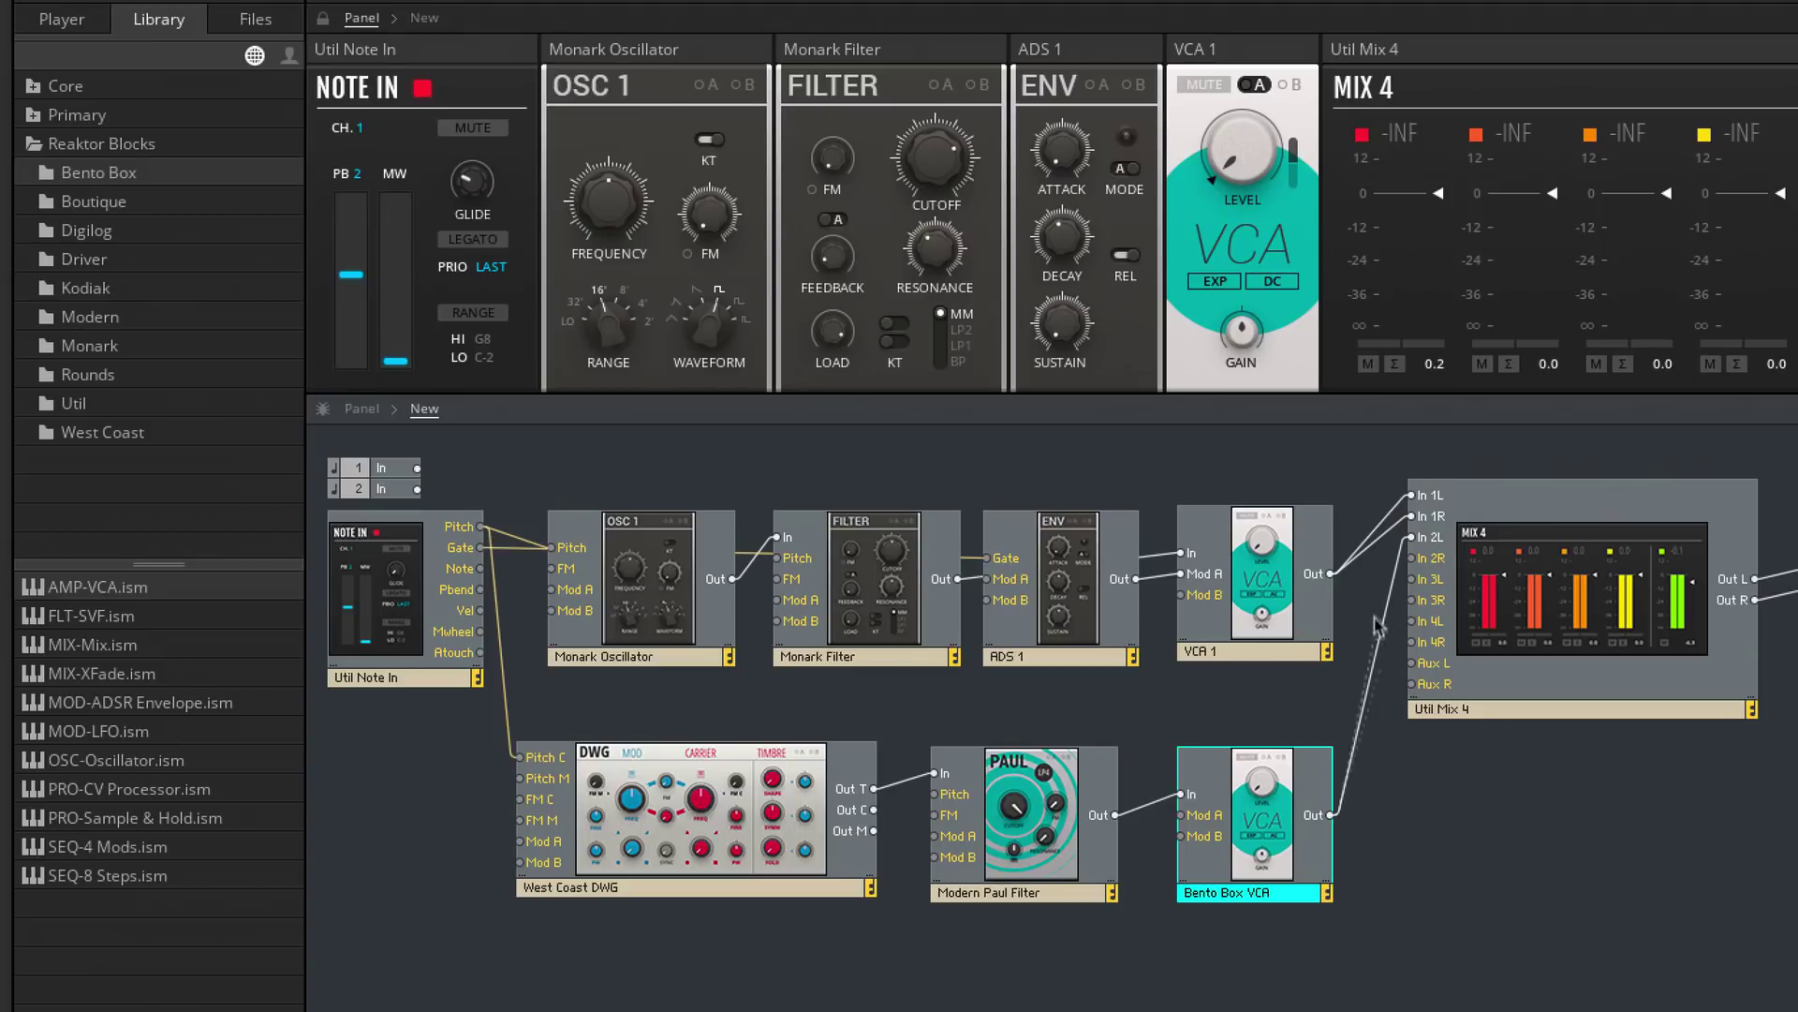
left_click_drag(1376, 623, 1411, 558)
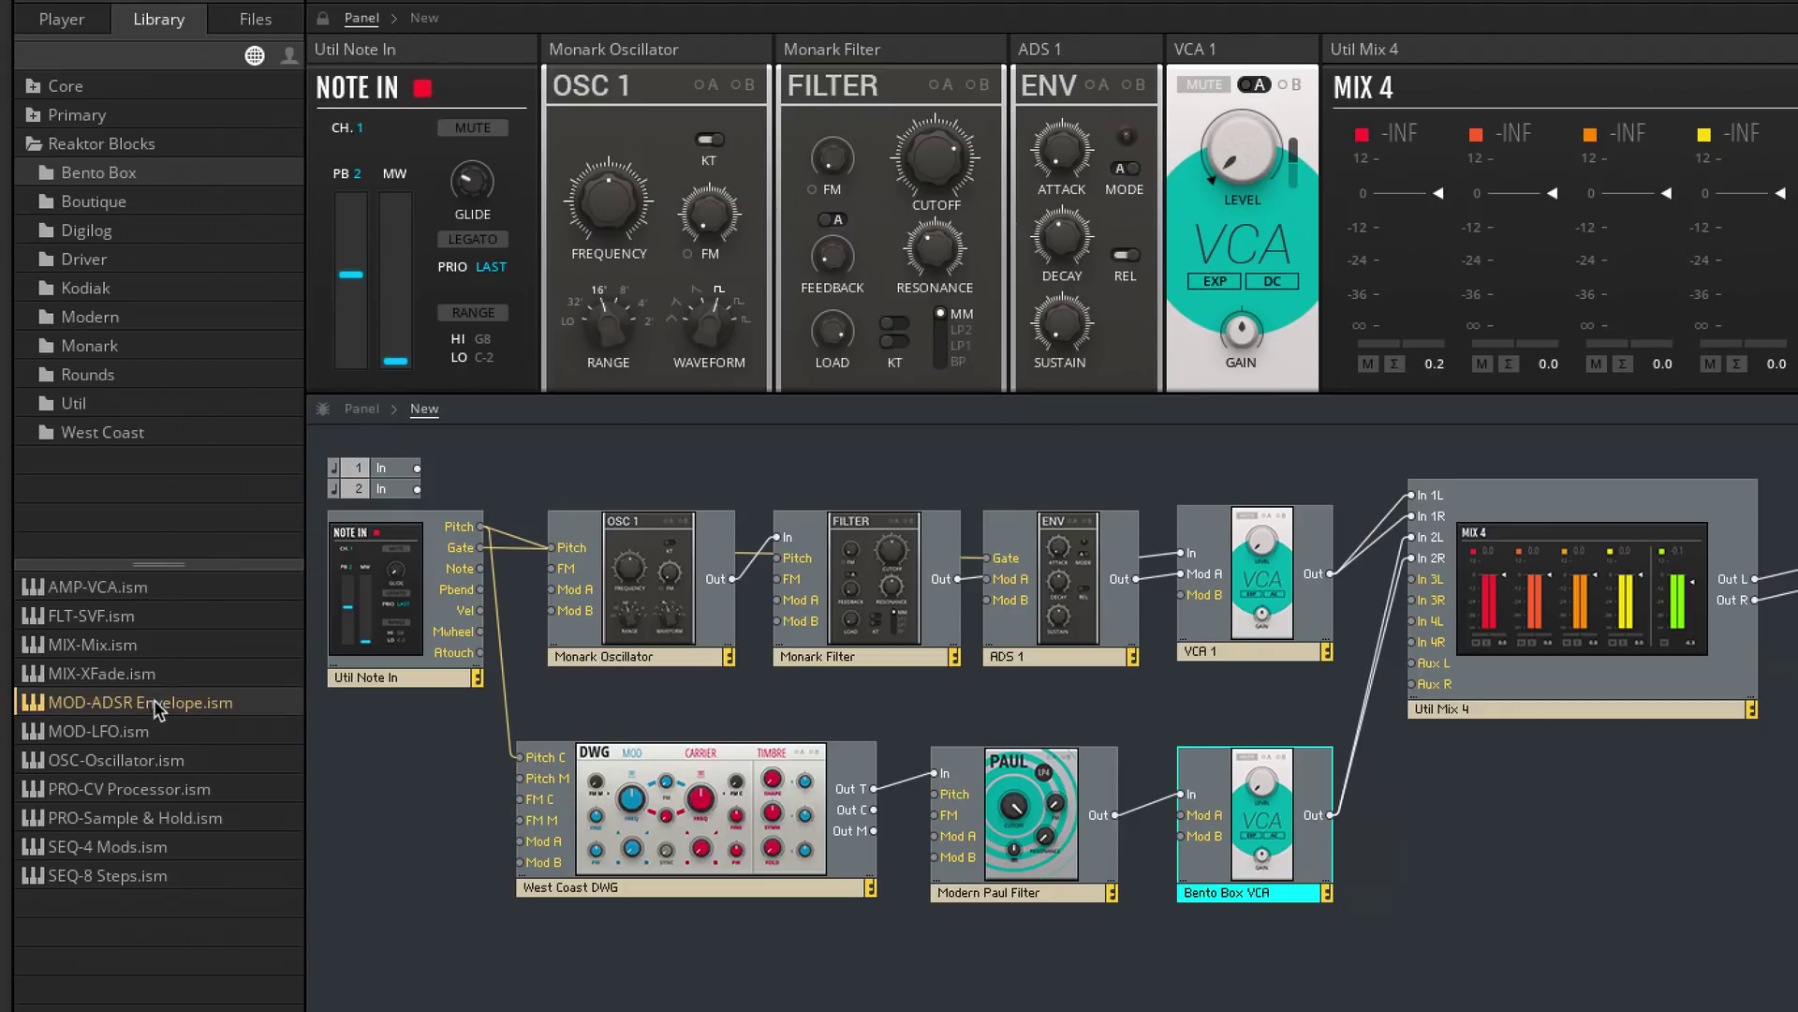
- Add a Bento Box ADSR gated by Note In, modulating the Bento Box VCA
left_click_drag(141, 702, 1121, 990)
left_click_drag(1118, 833, 1056, 822)
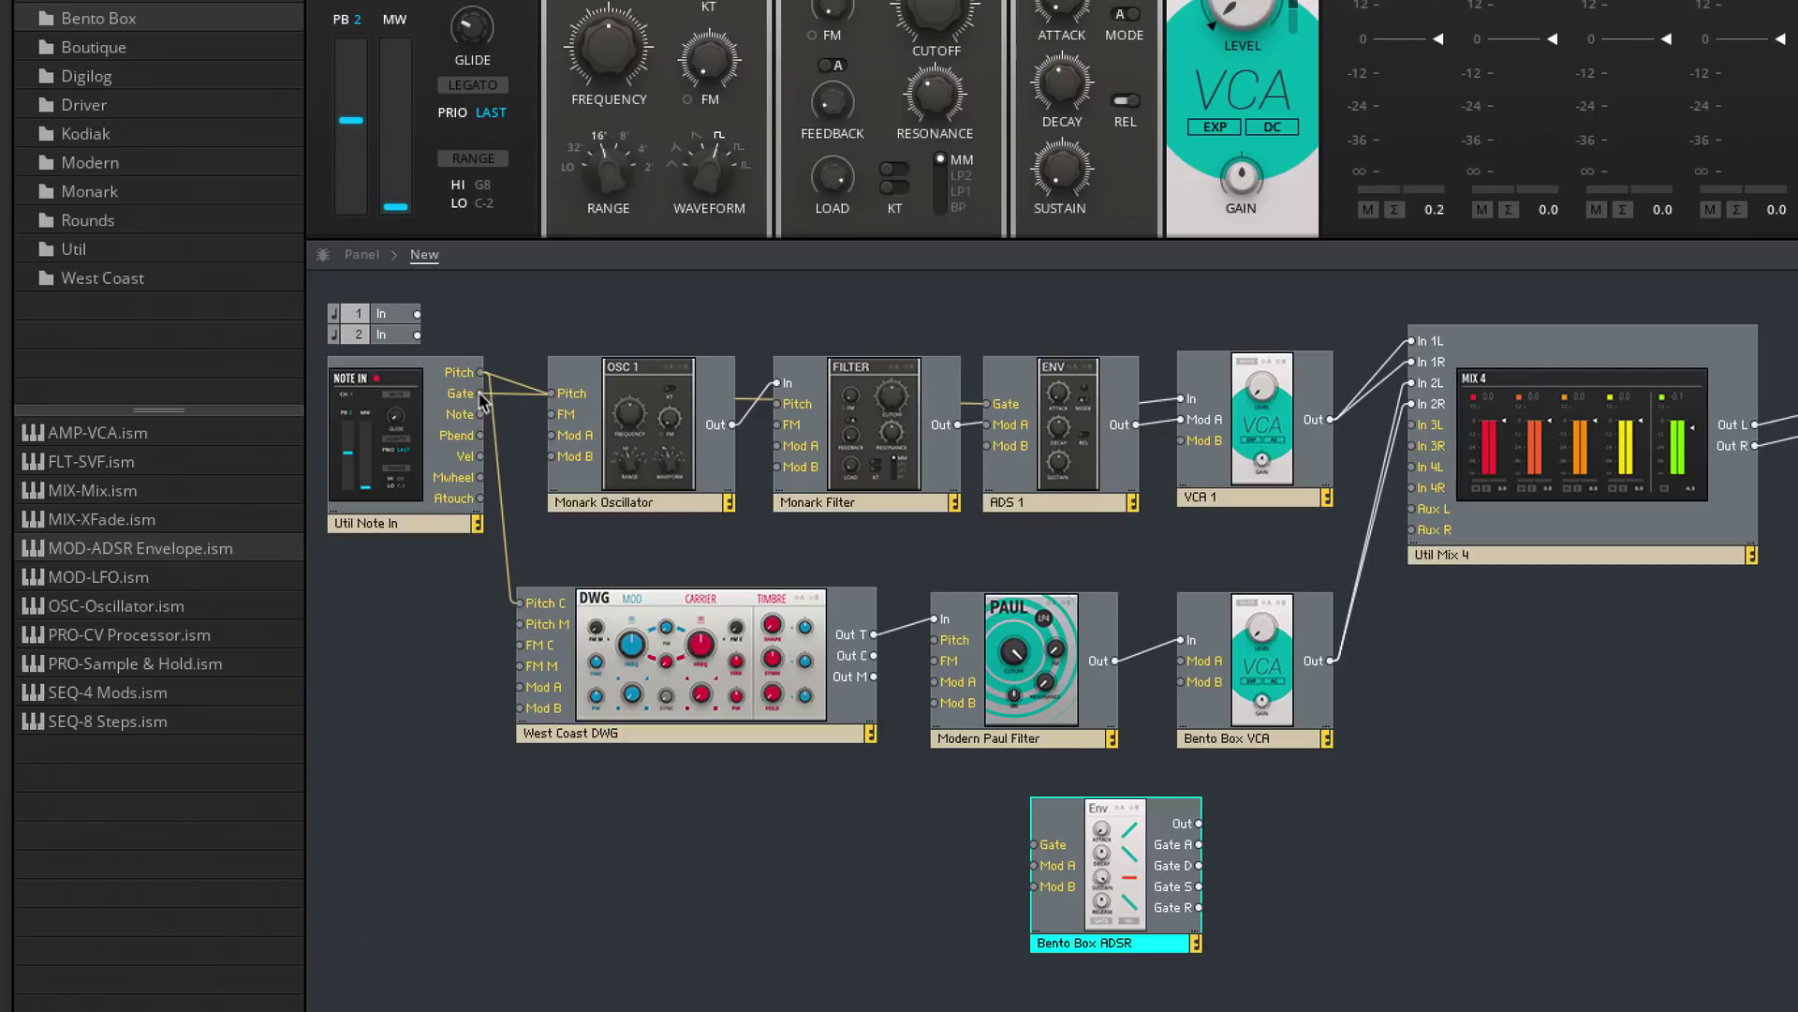
left_click_drag(577, 457, 1034, 844)
left_click_drag(1202, 833, 1182, 661)
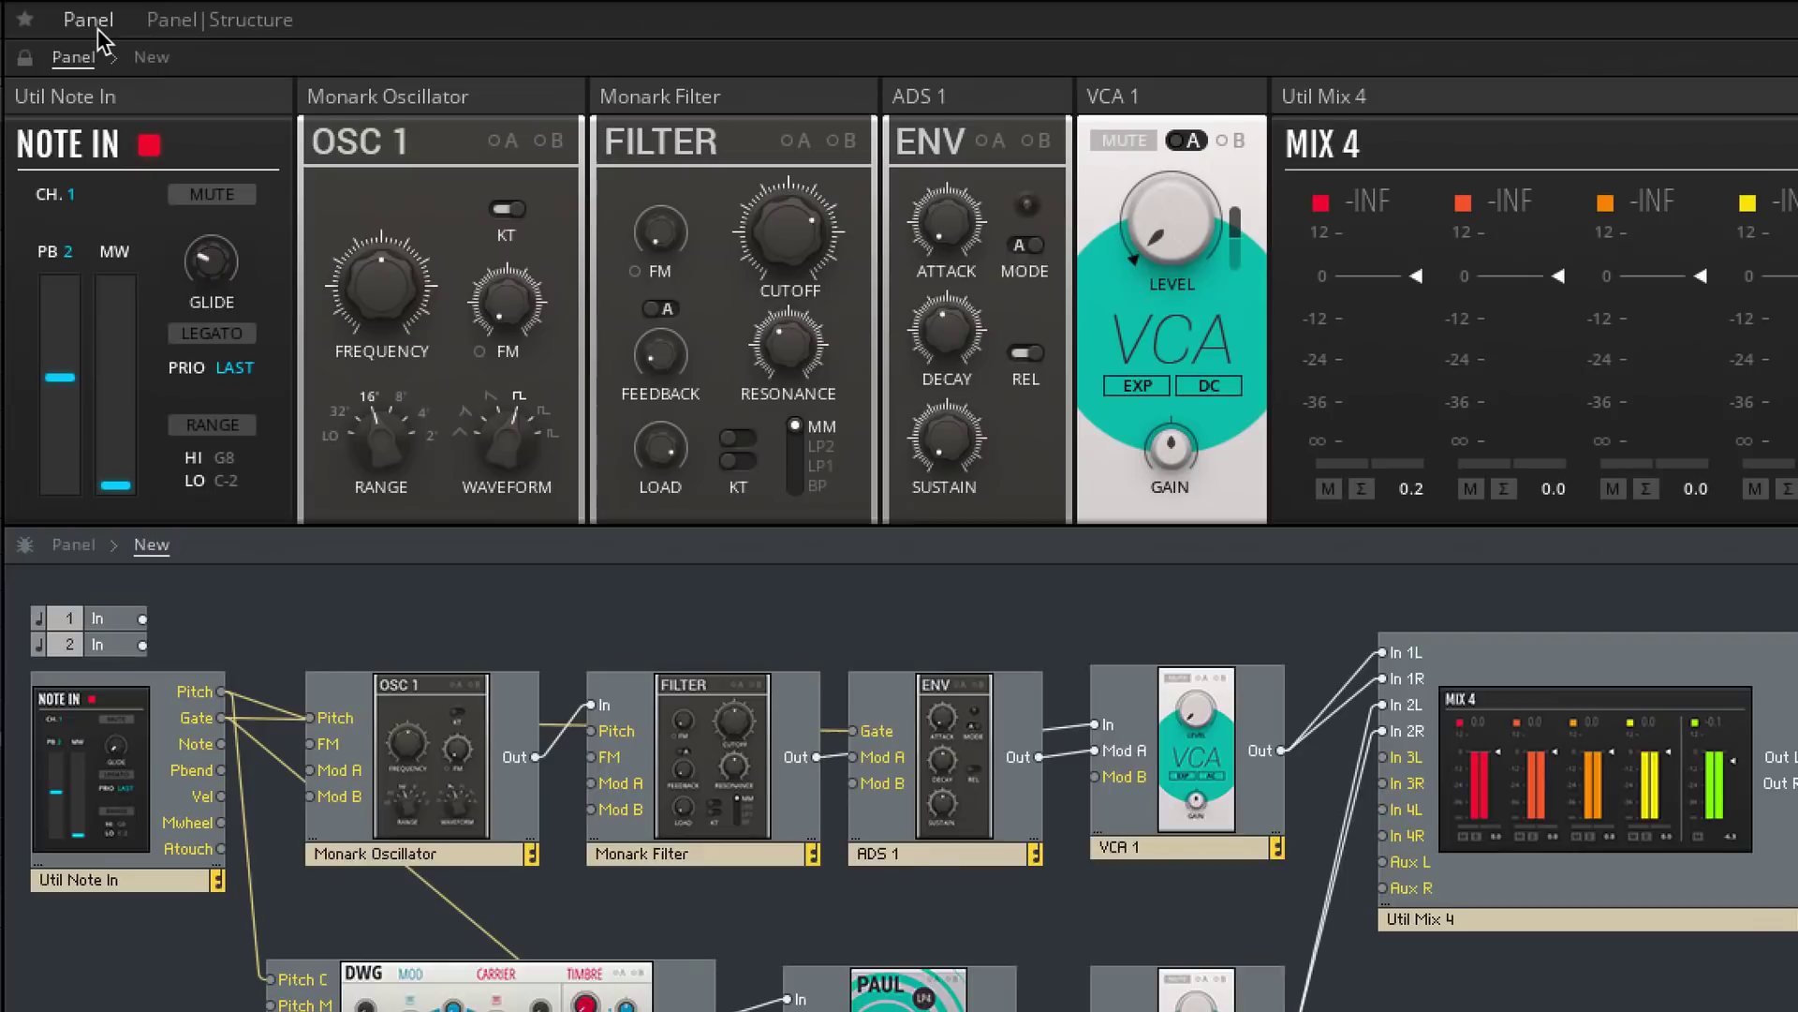
- Order the lower panels DWG, Paul Filter, ADSR, VCA and enable the VCA's A modulation
left_click(88, 19)
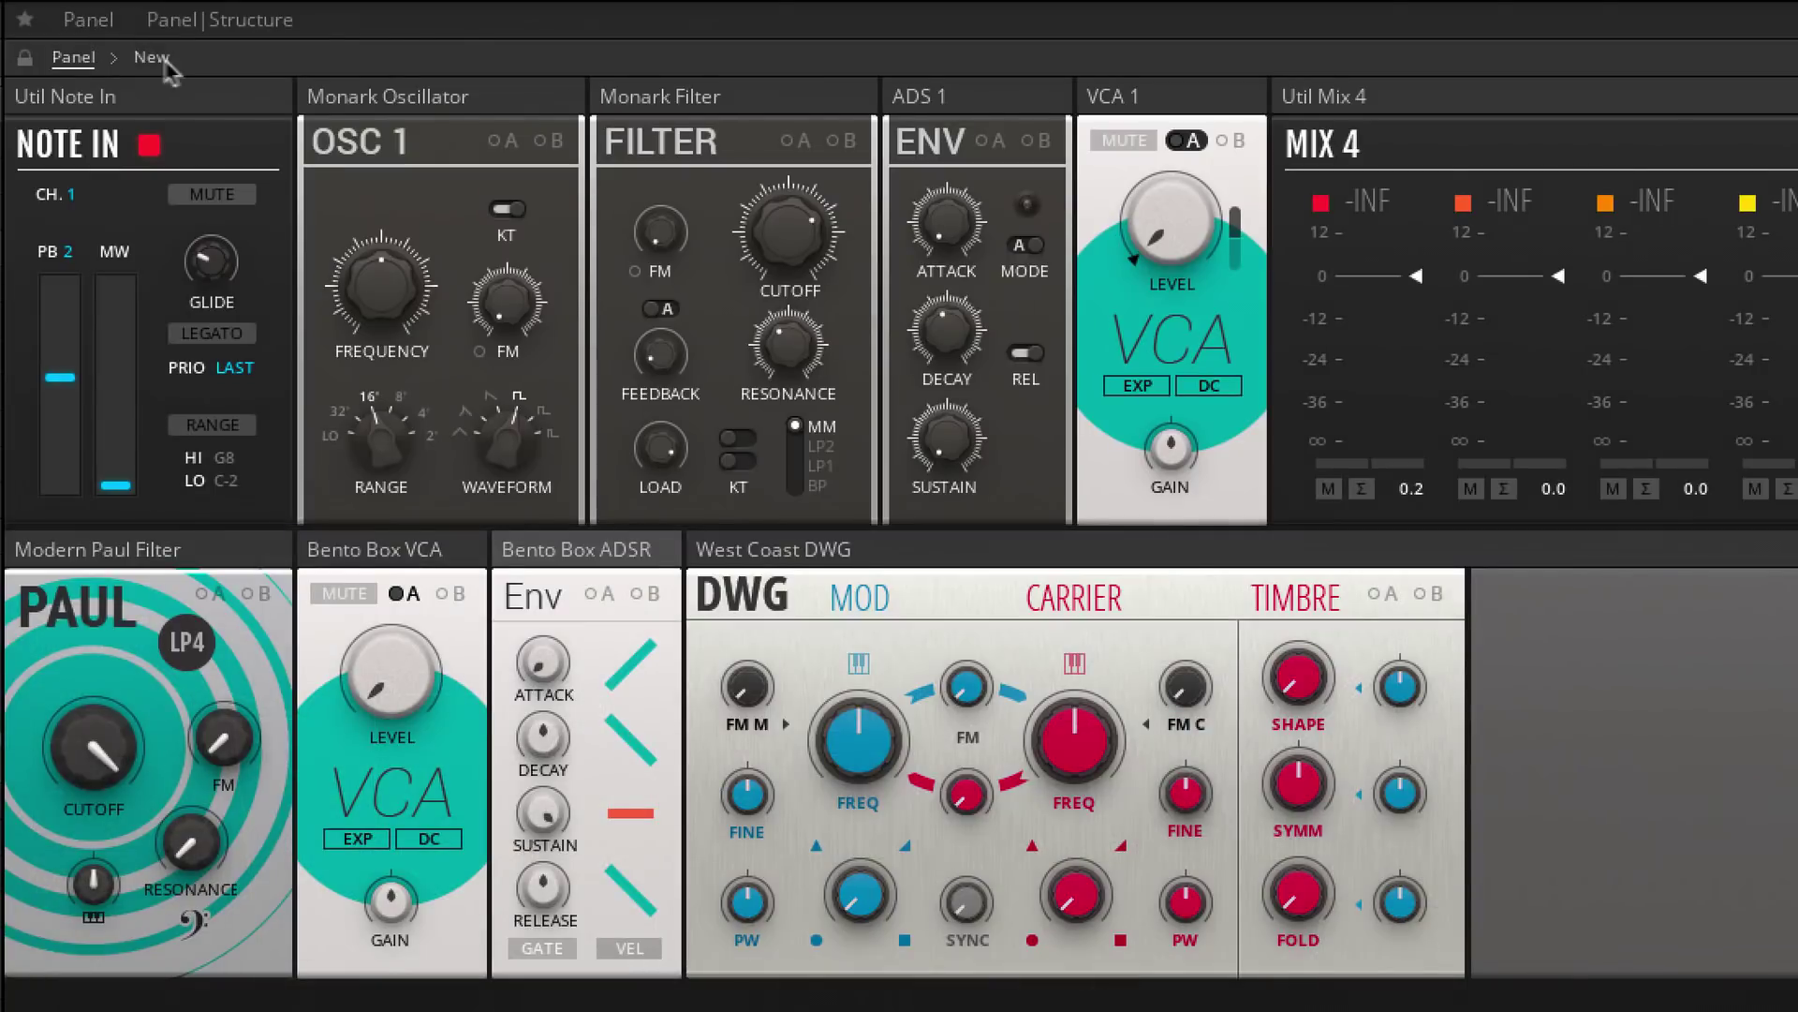
left_click_drag(875, 541, 141, 553)
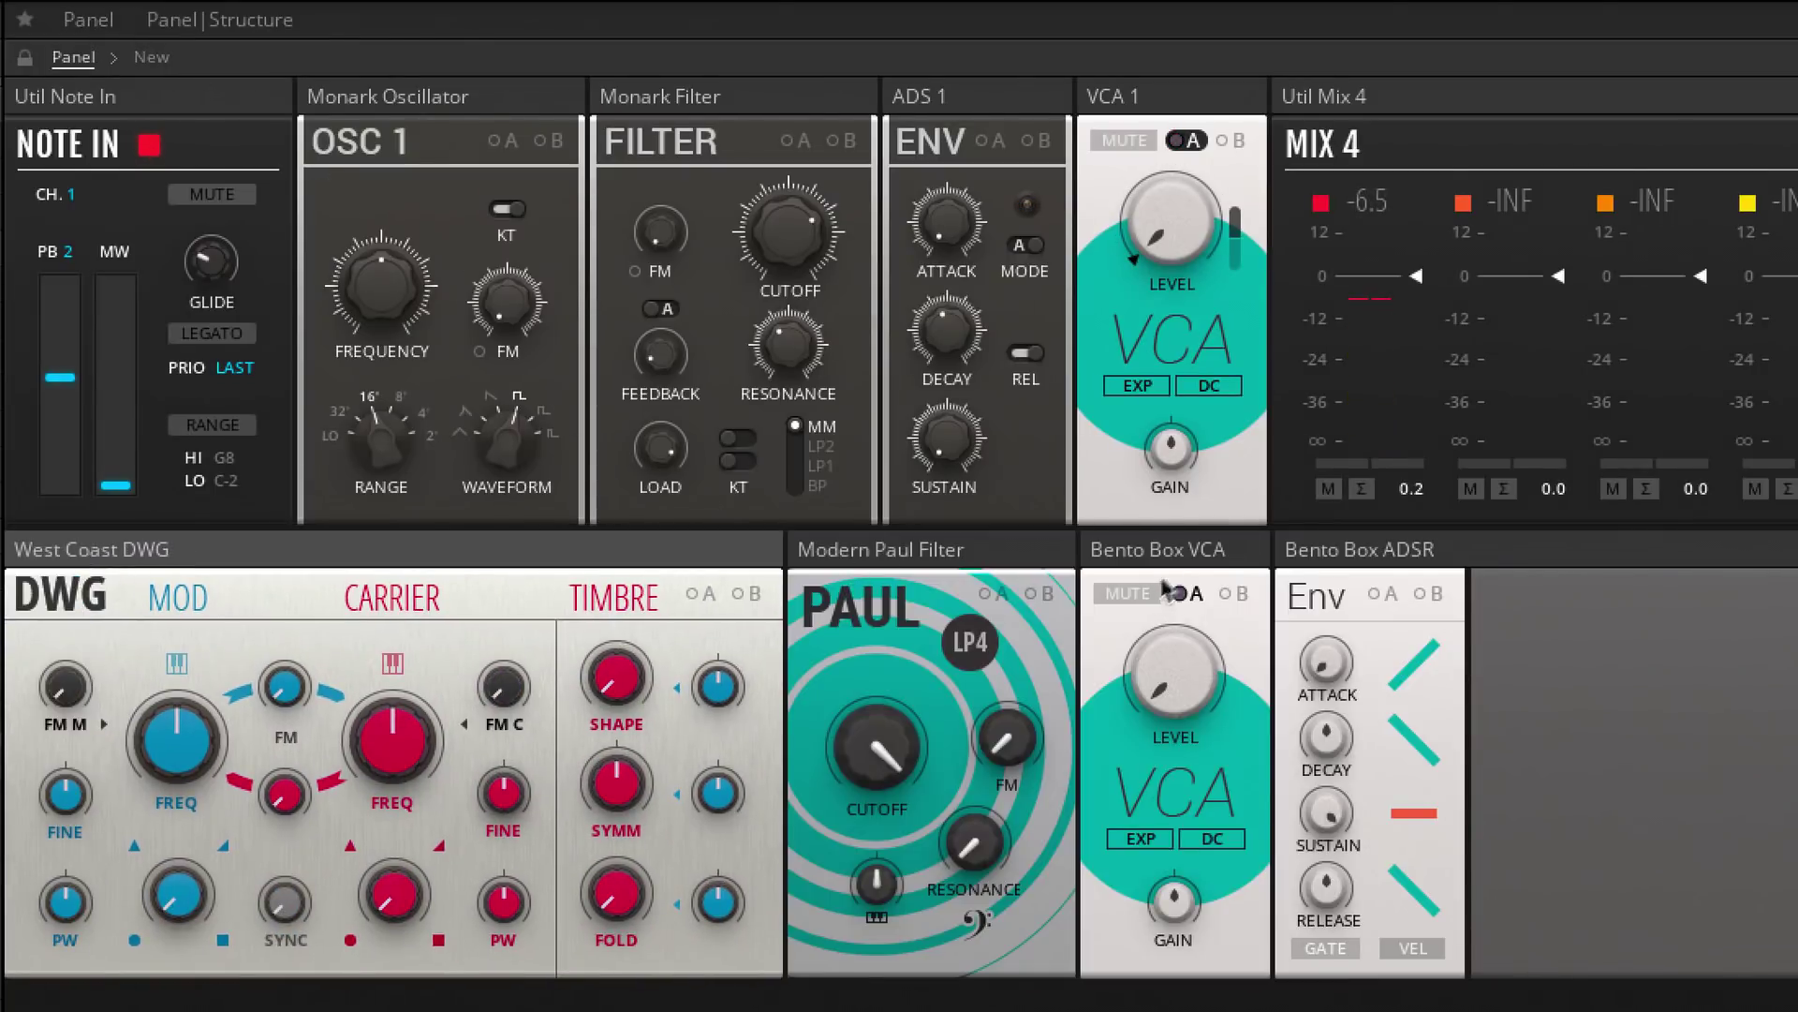
left_click_drag(1377, 562, 1130, 574)
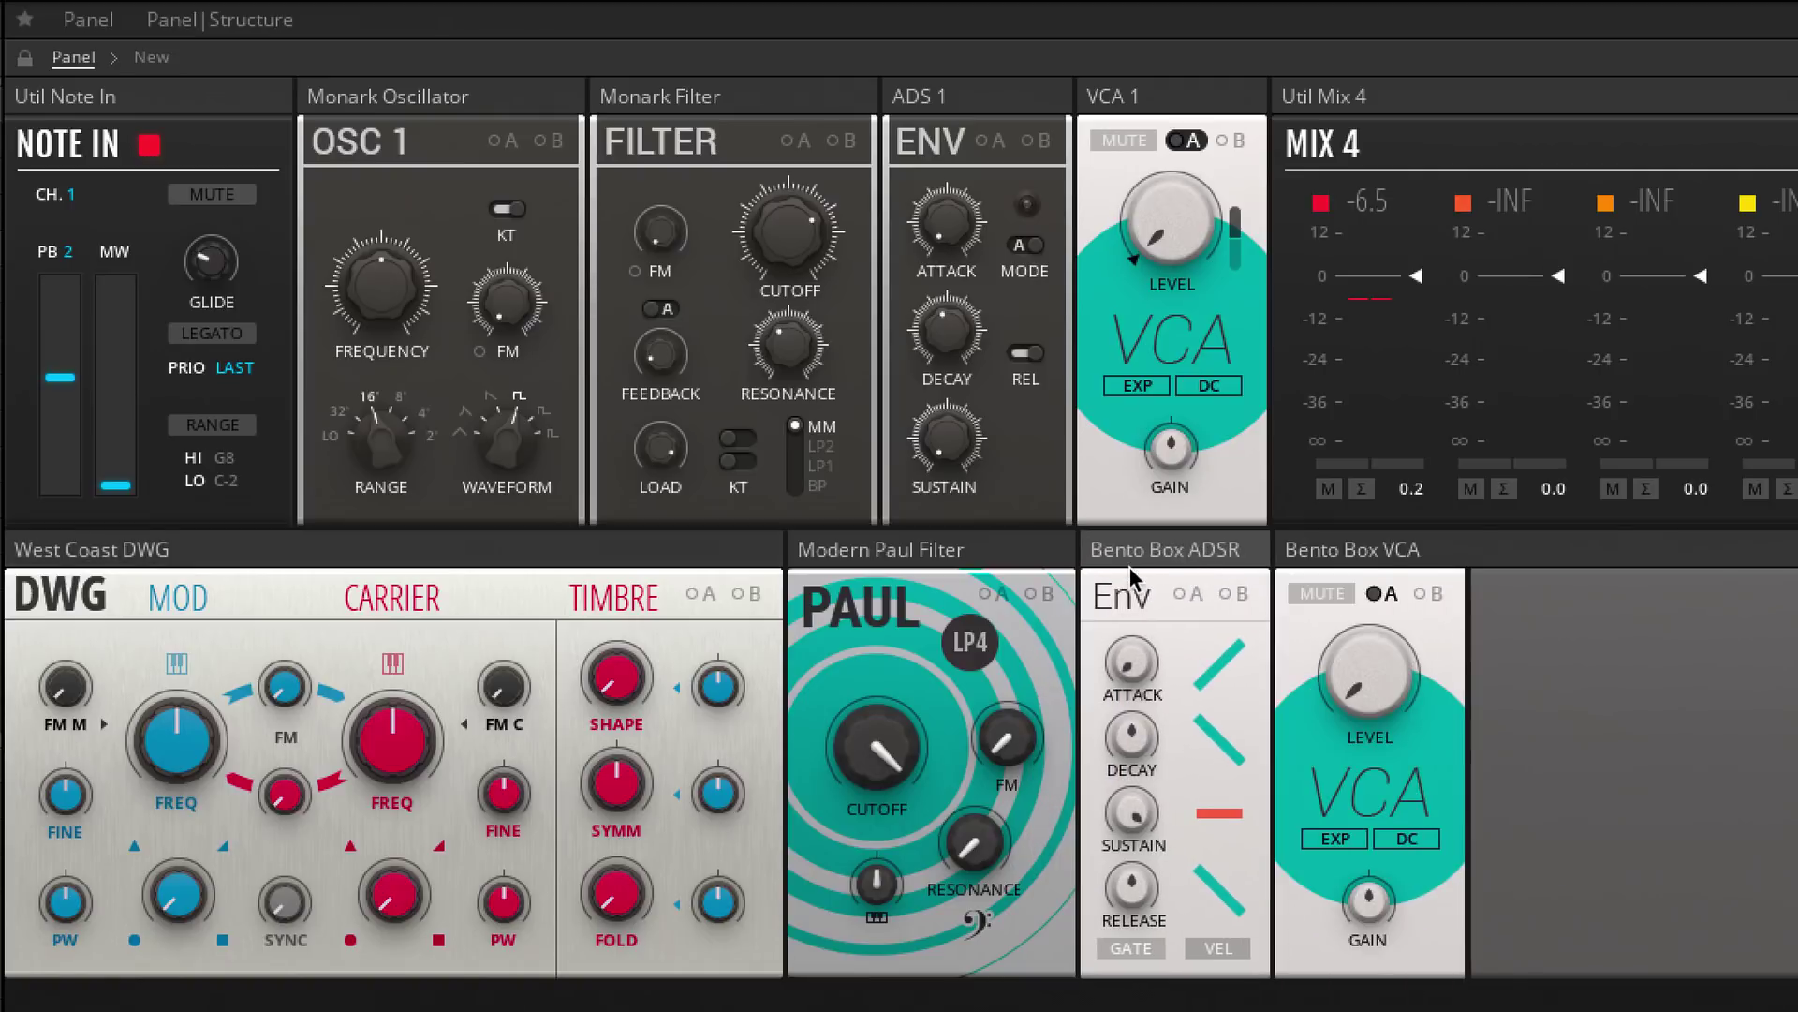
left_click(1377, 592)
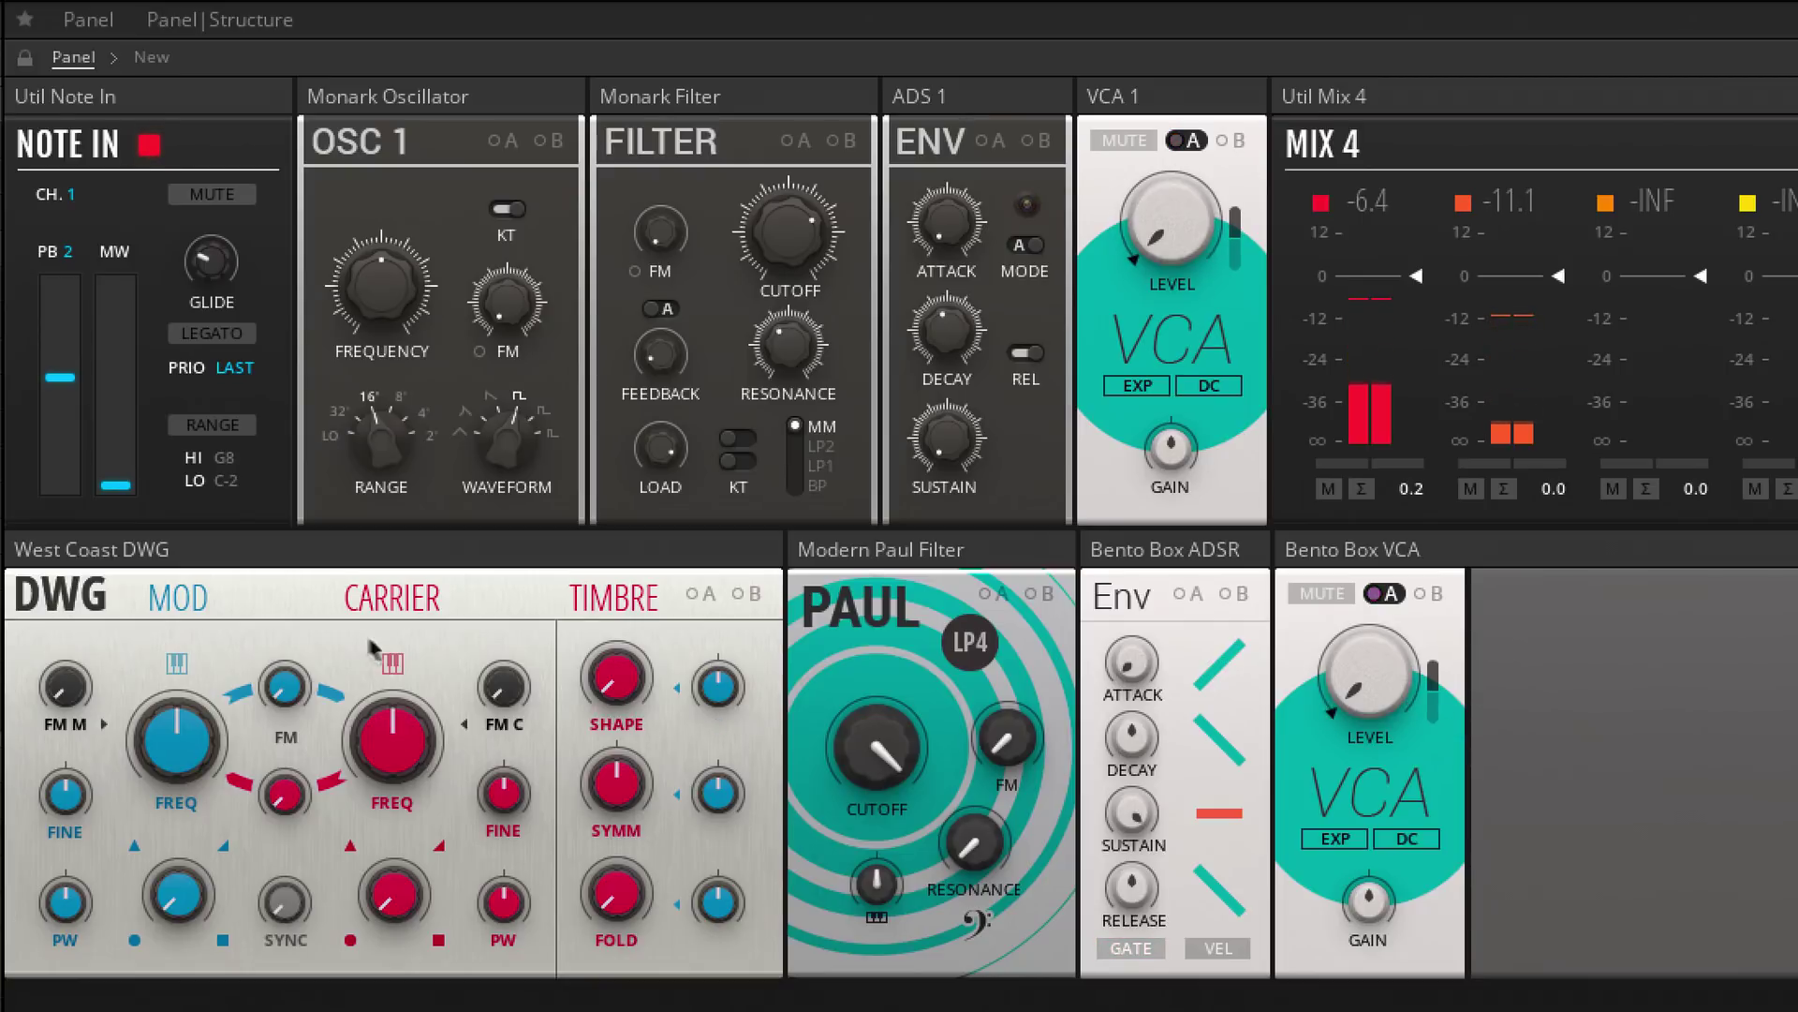
- Raise the DWG carrier coarse tuning to 36, briefly muting Mix 4 channel 1 to audition
left_click_drag(409, 745, 426, 536)
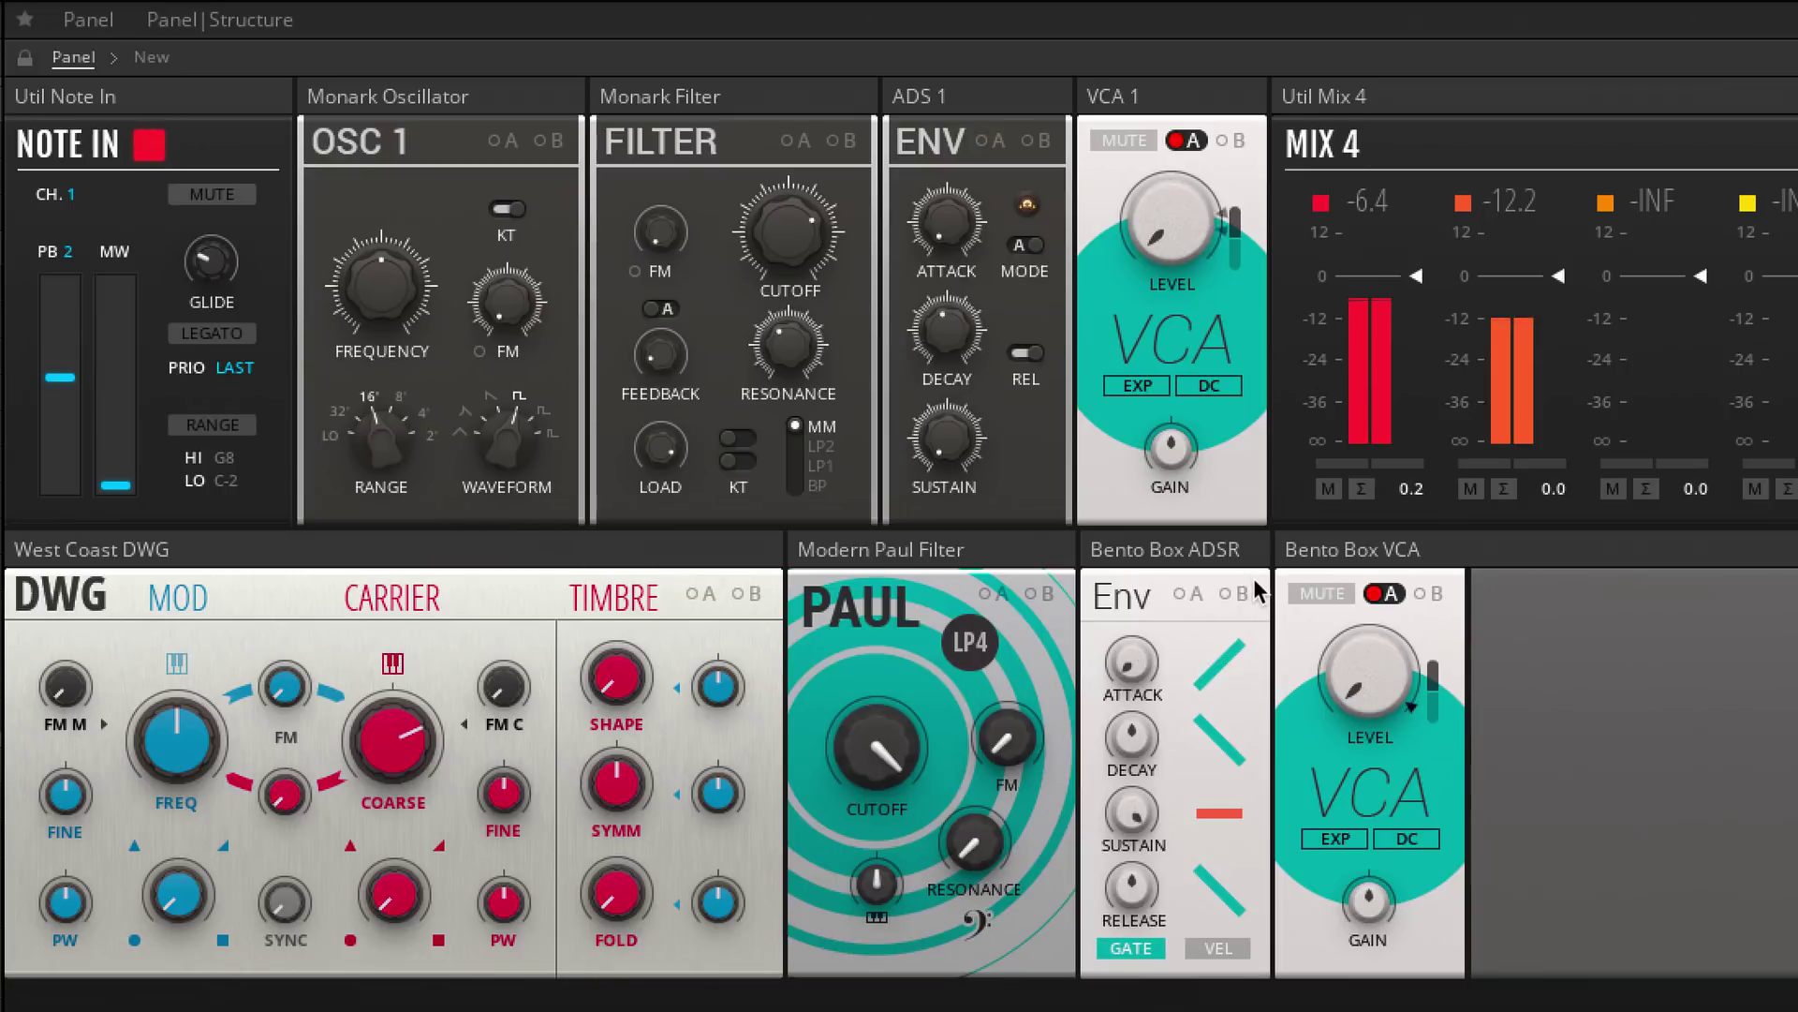
left_click(1328, 488)
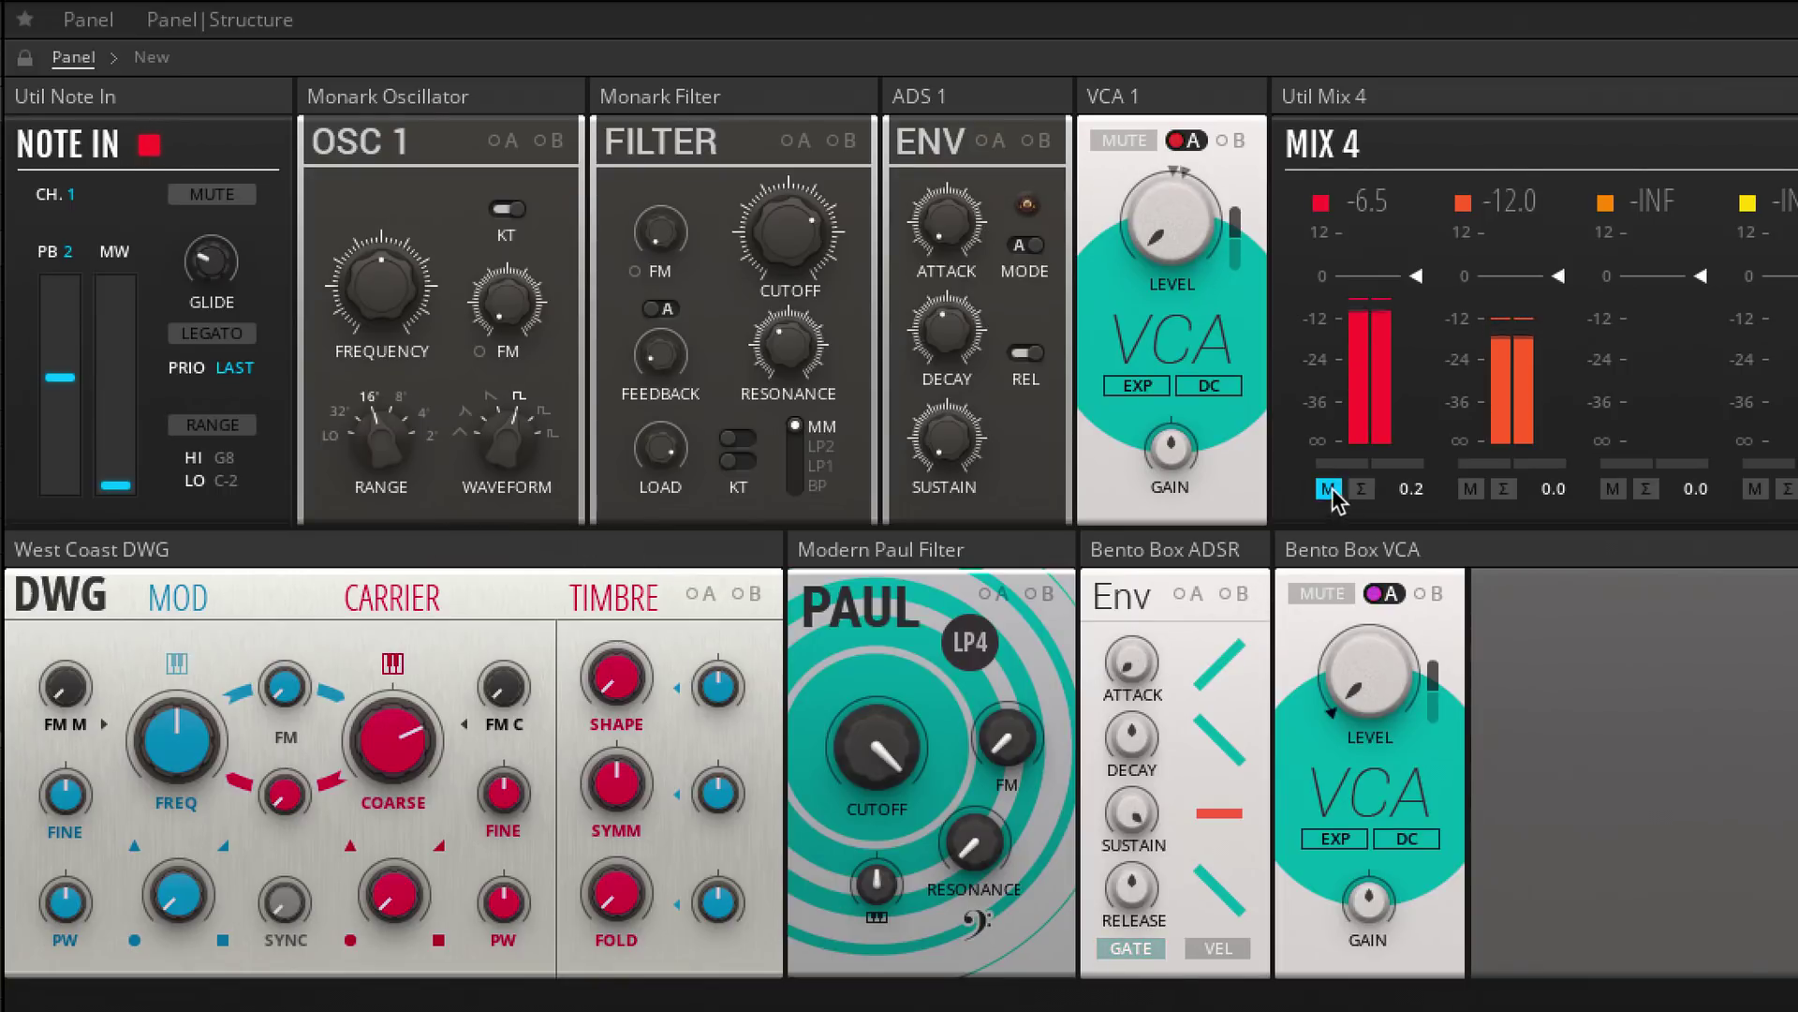
left_click(1328, 488)
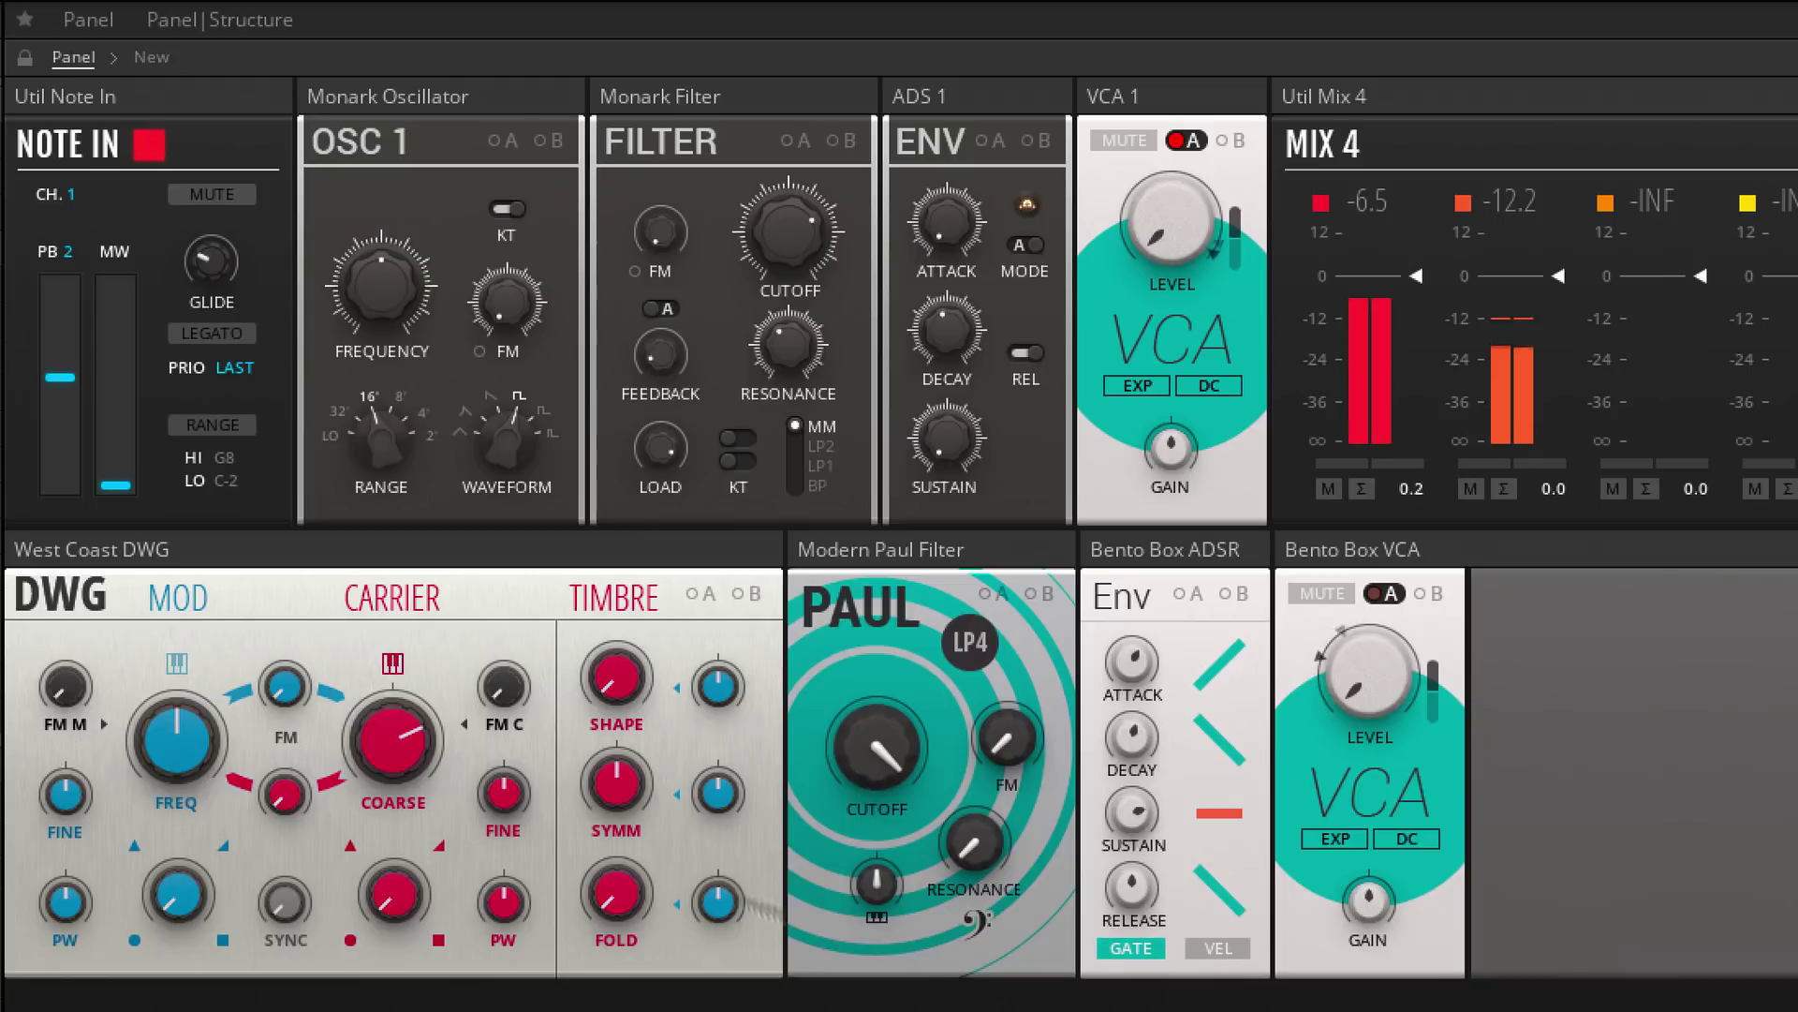
mouse_move(409, 732)
left_click_drag(409, 732, 412, 653)
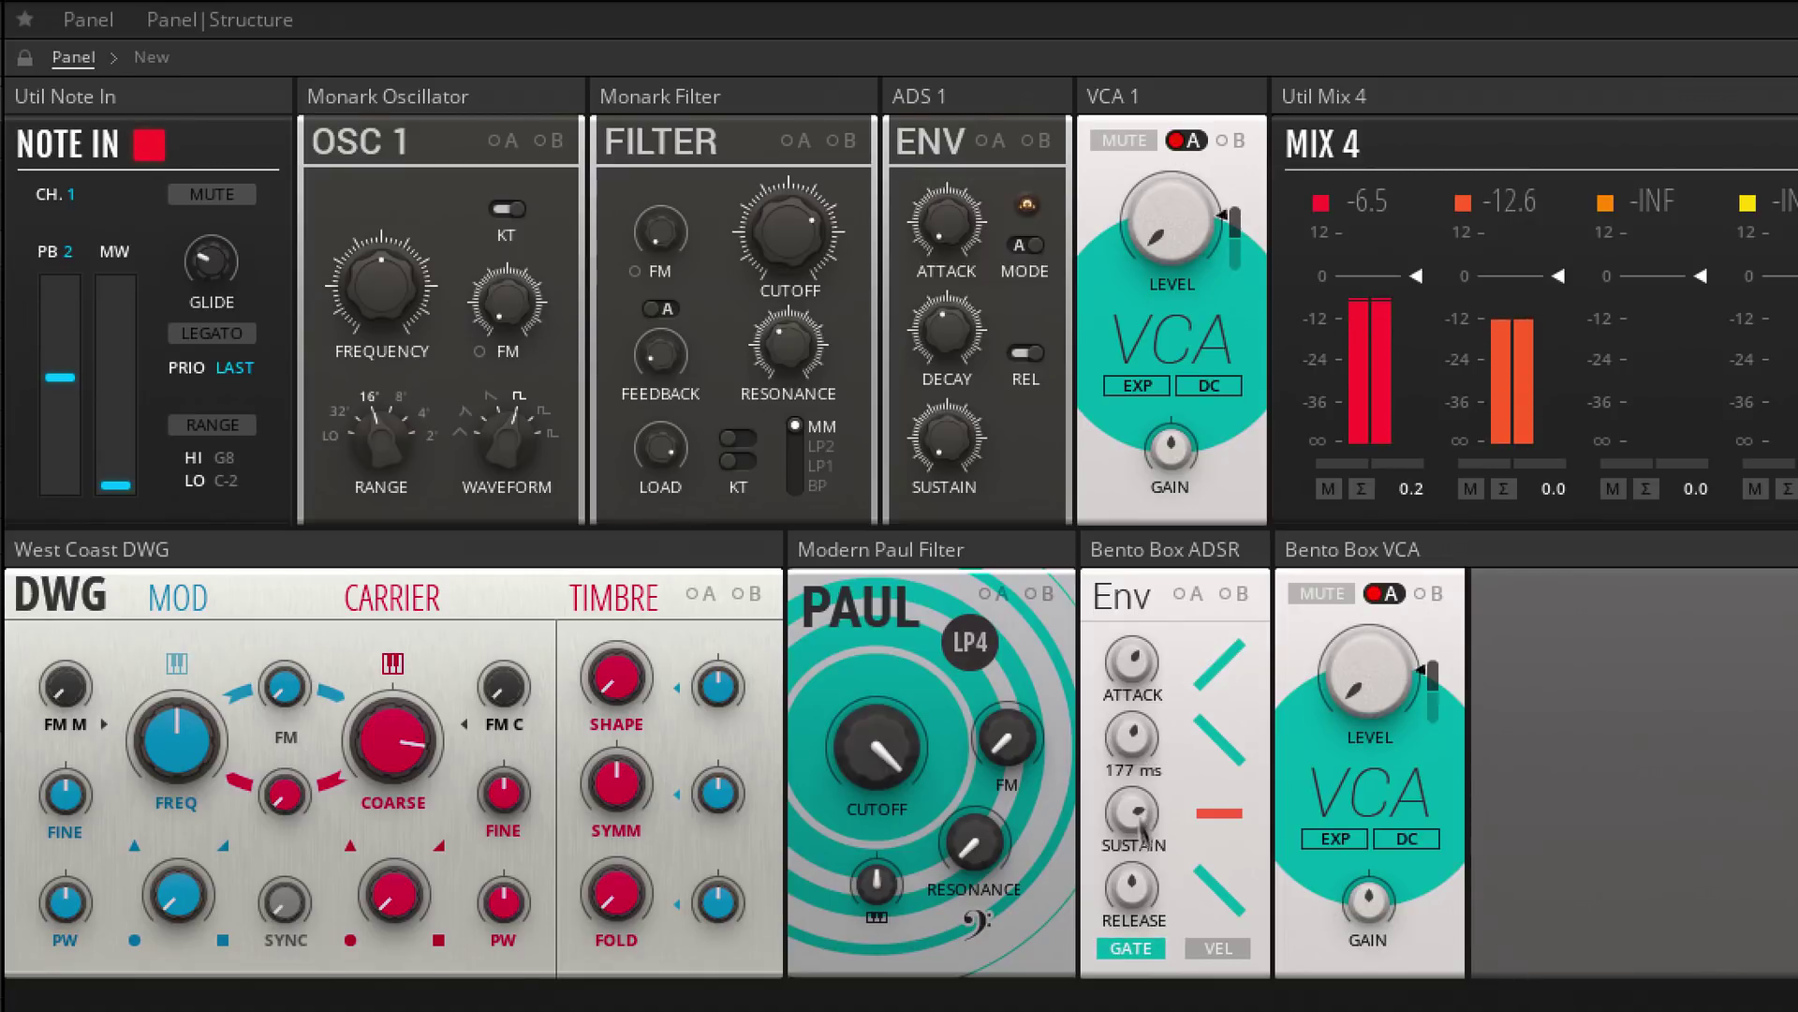
mouse_move(1145, 749)
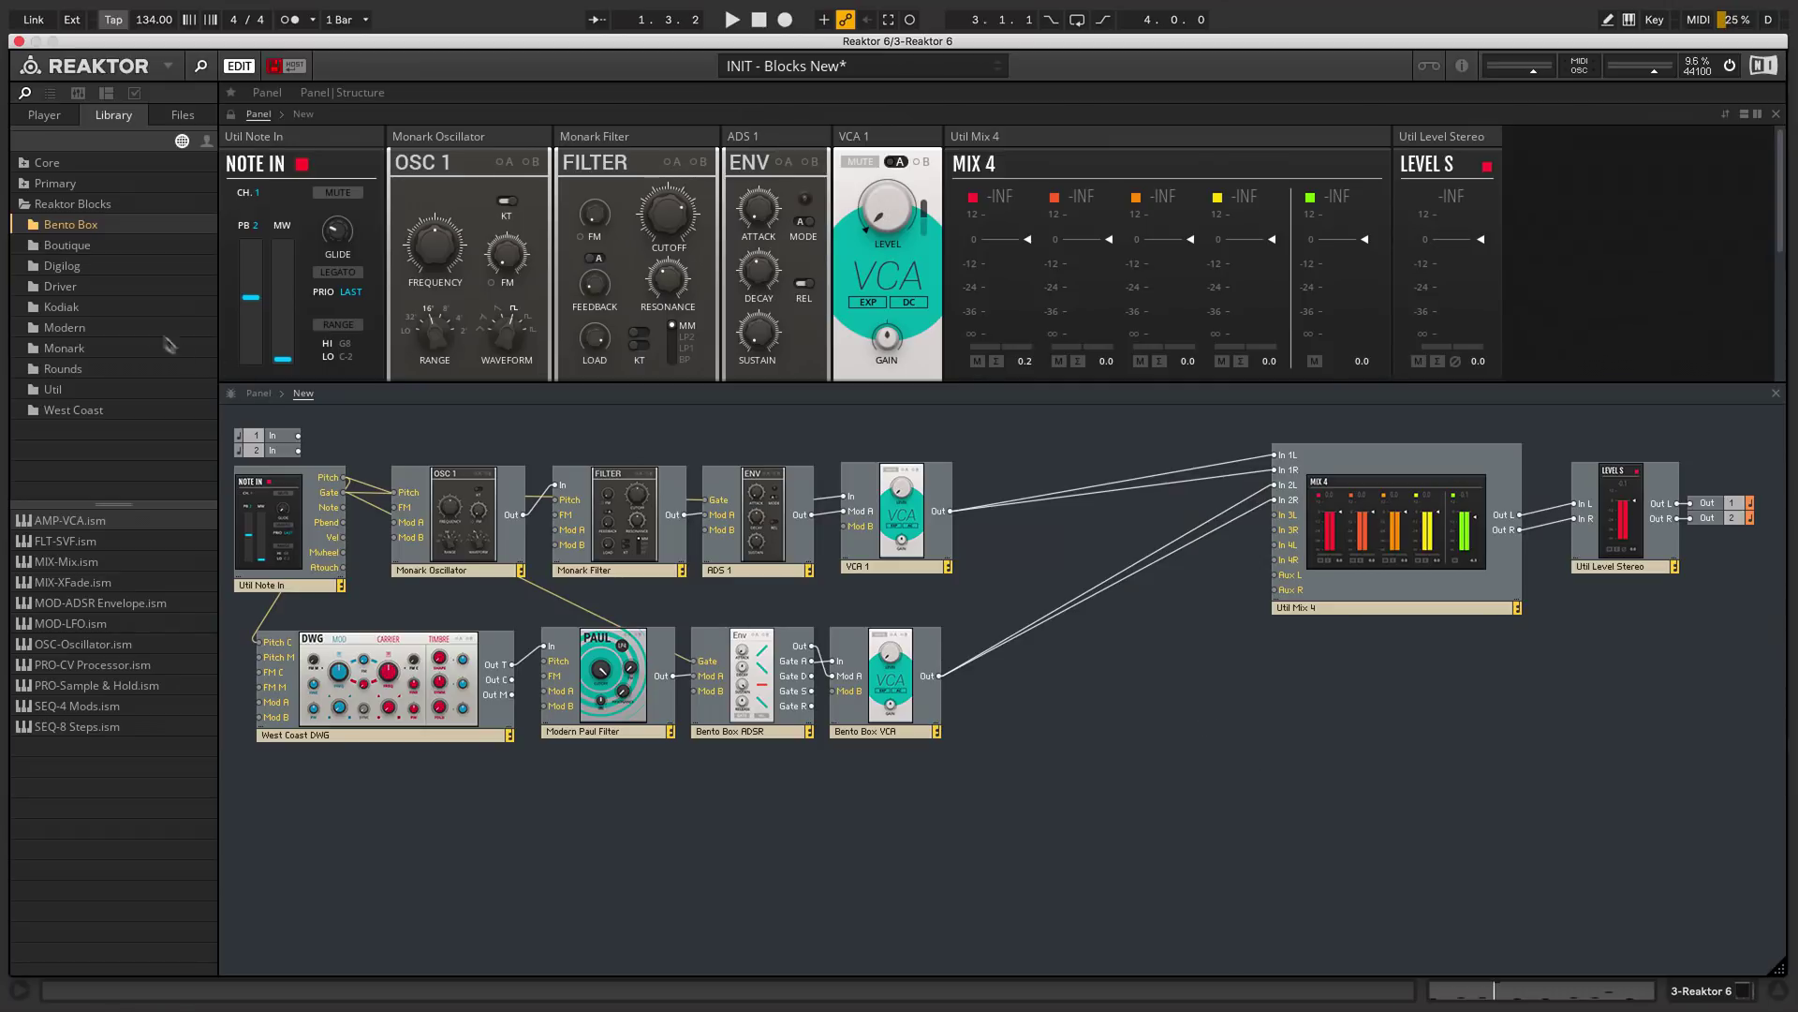
- Add Kodiak Morph Filter, Driver and Rounds Delay blocks in a new structure row
left_click(66, 307)
left_click_drag(73, 524, 672, 811)
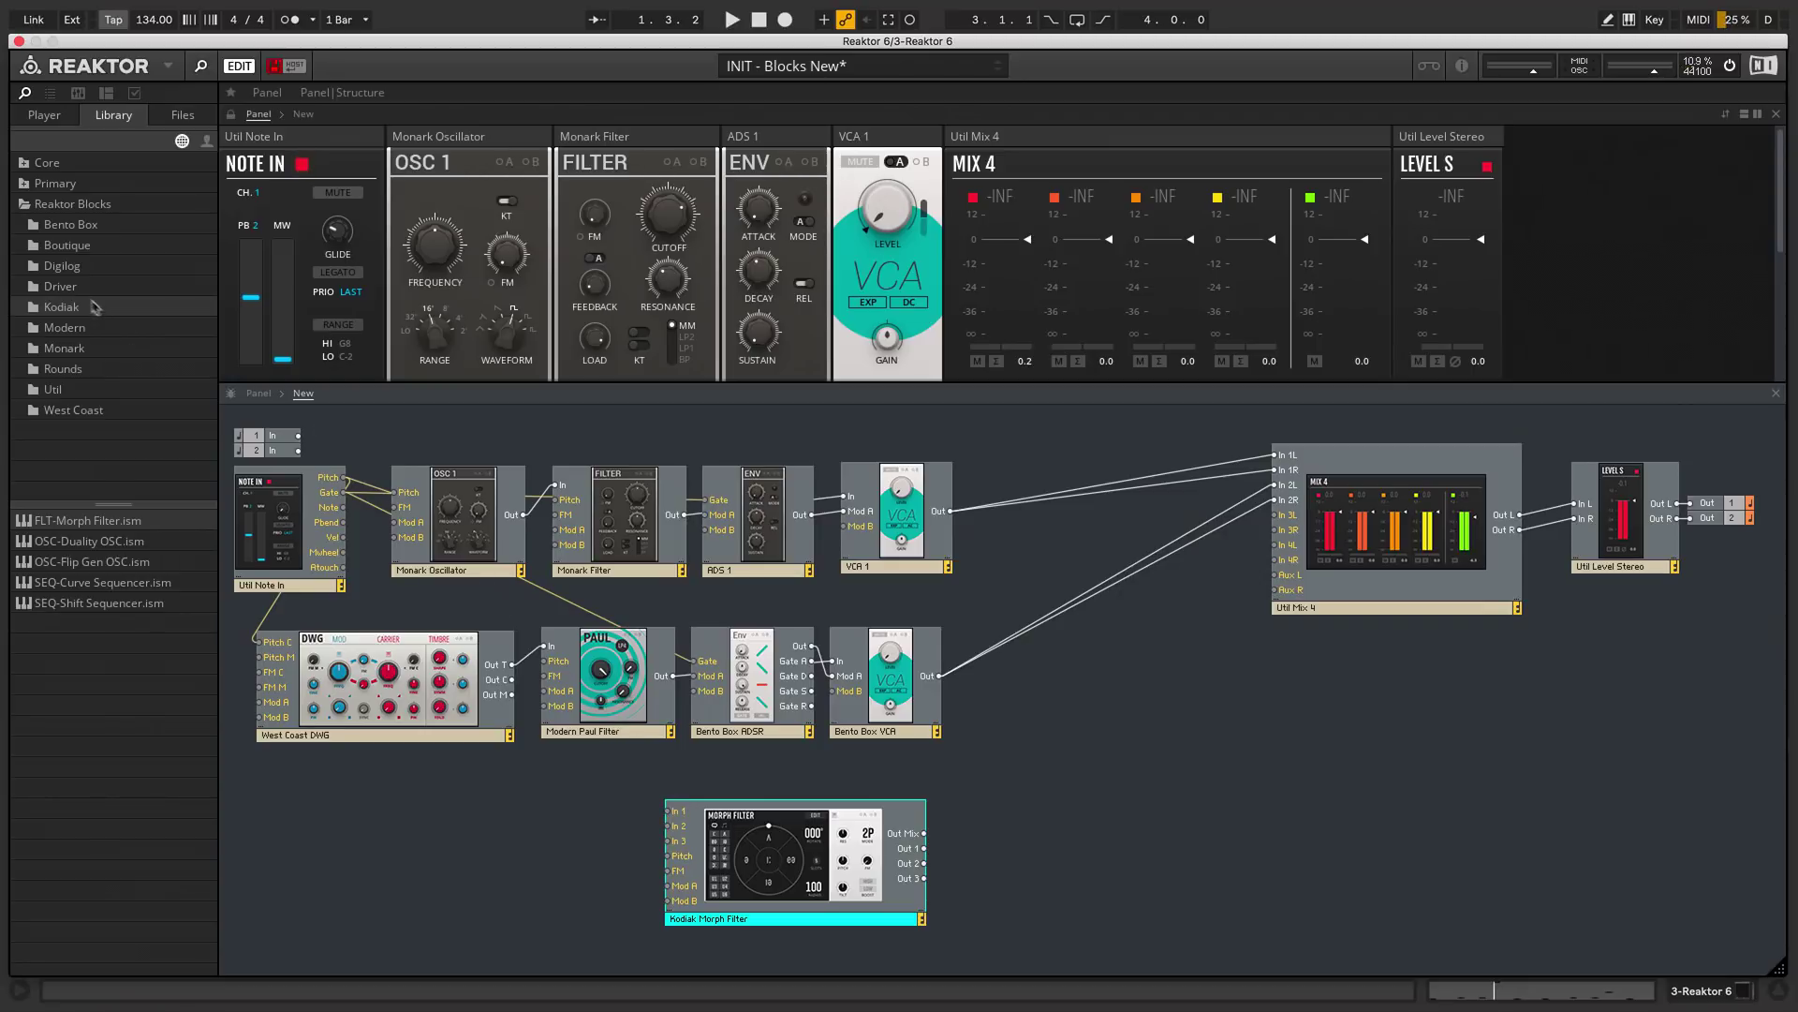
left_click(58, 287)
left_click_drag(49, 527, 1052, 819)
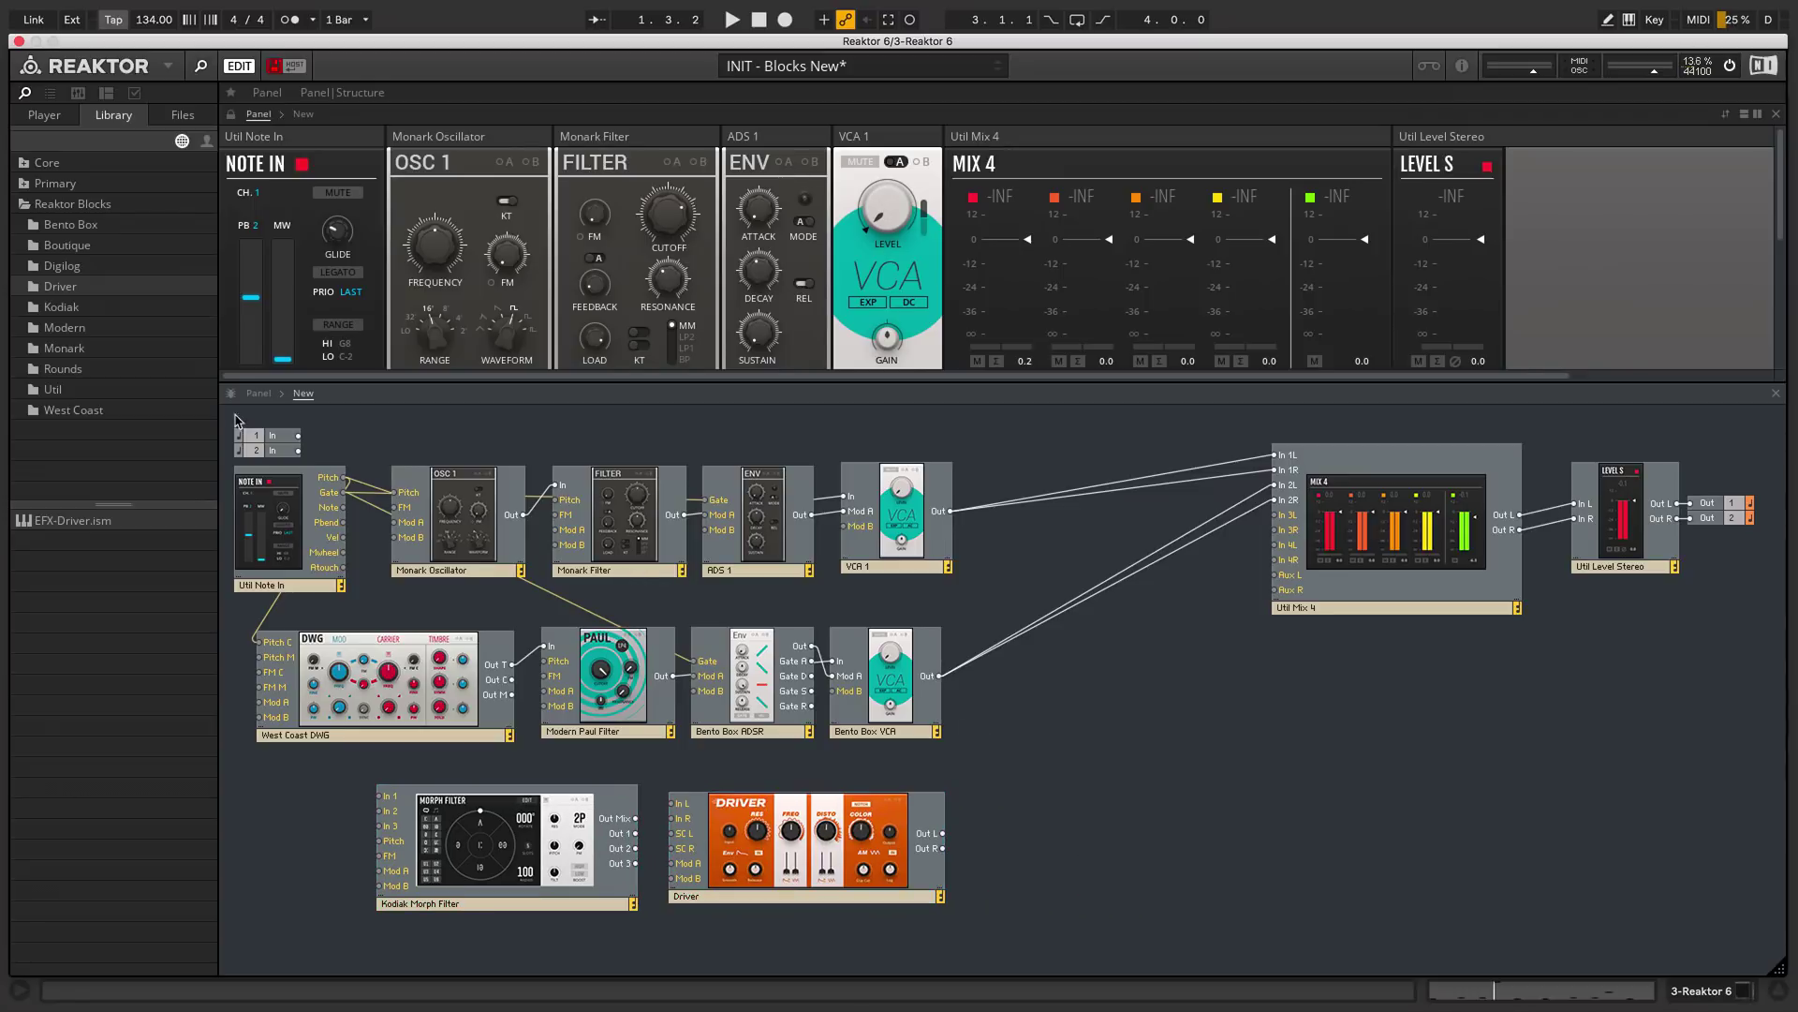
left_click(70, 372)
left_click_drag(110, 524, 995, 796)
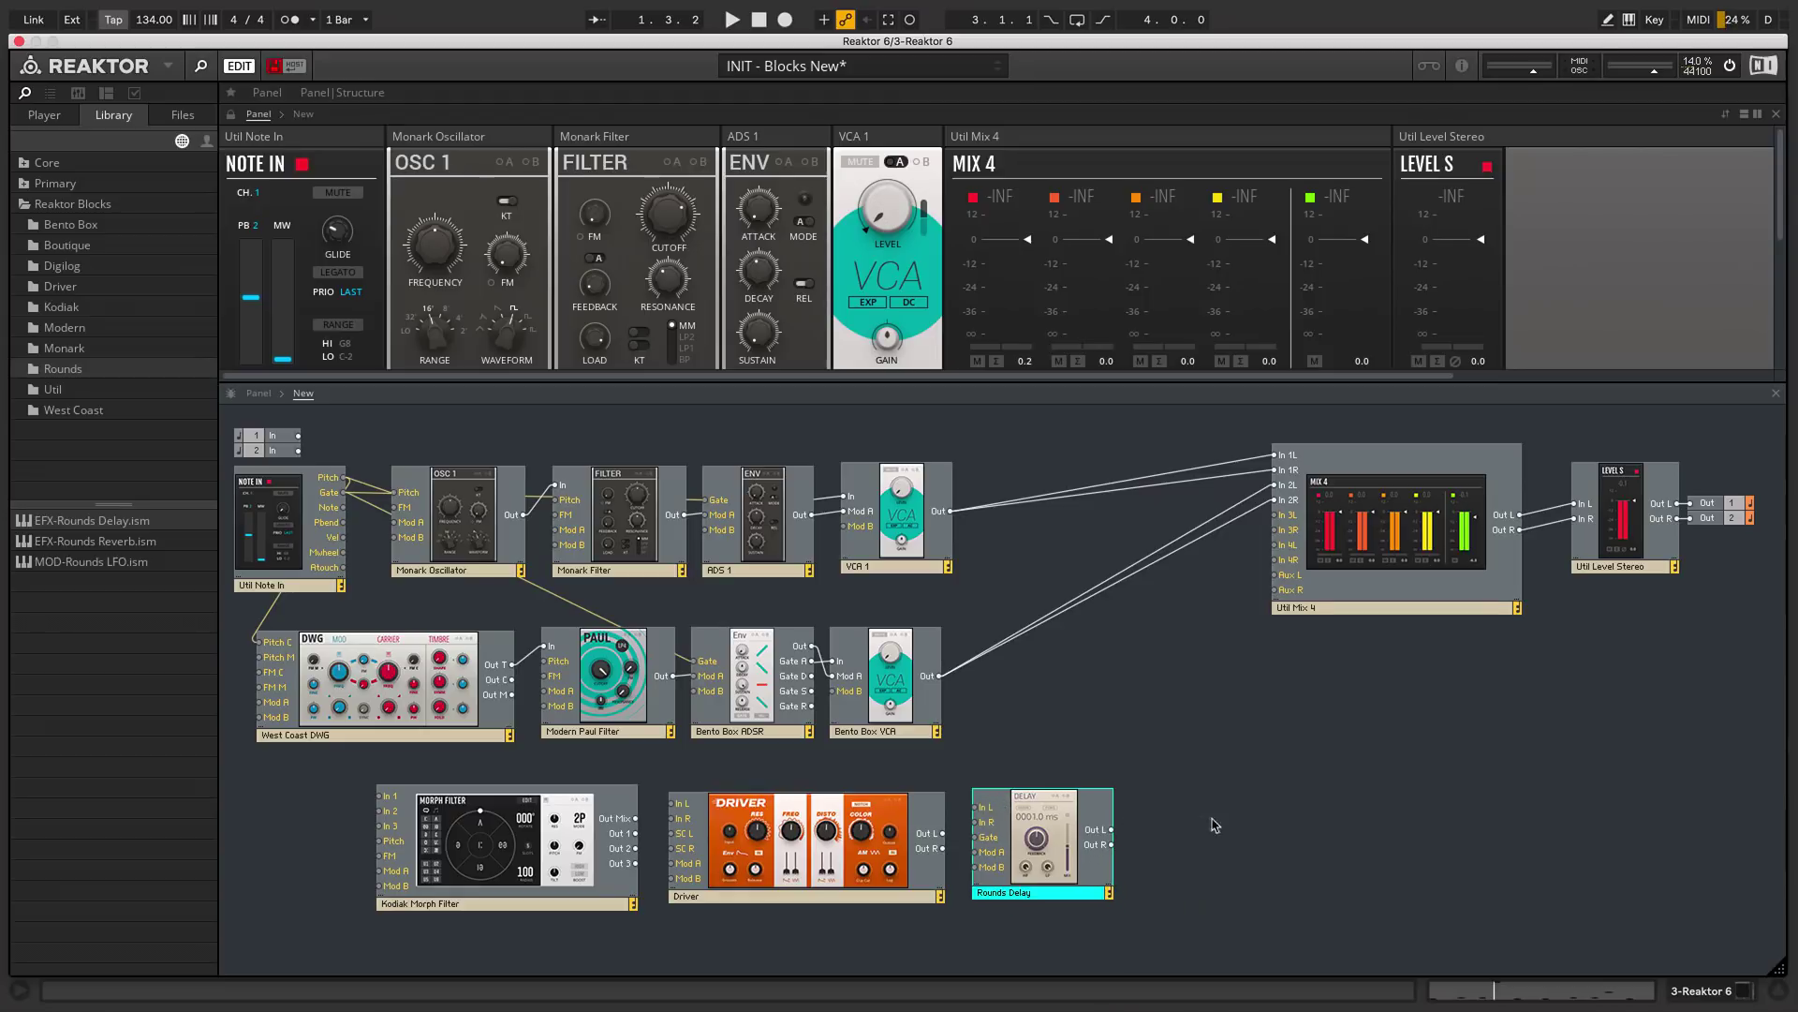
left_click_drag(1208, 824, 953, 780)
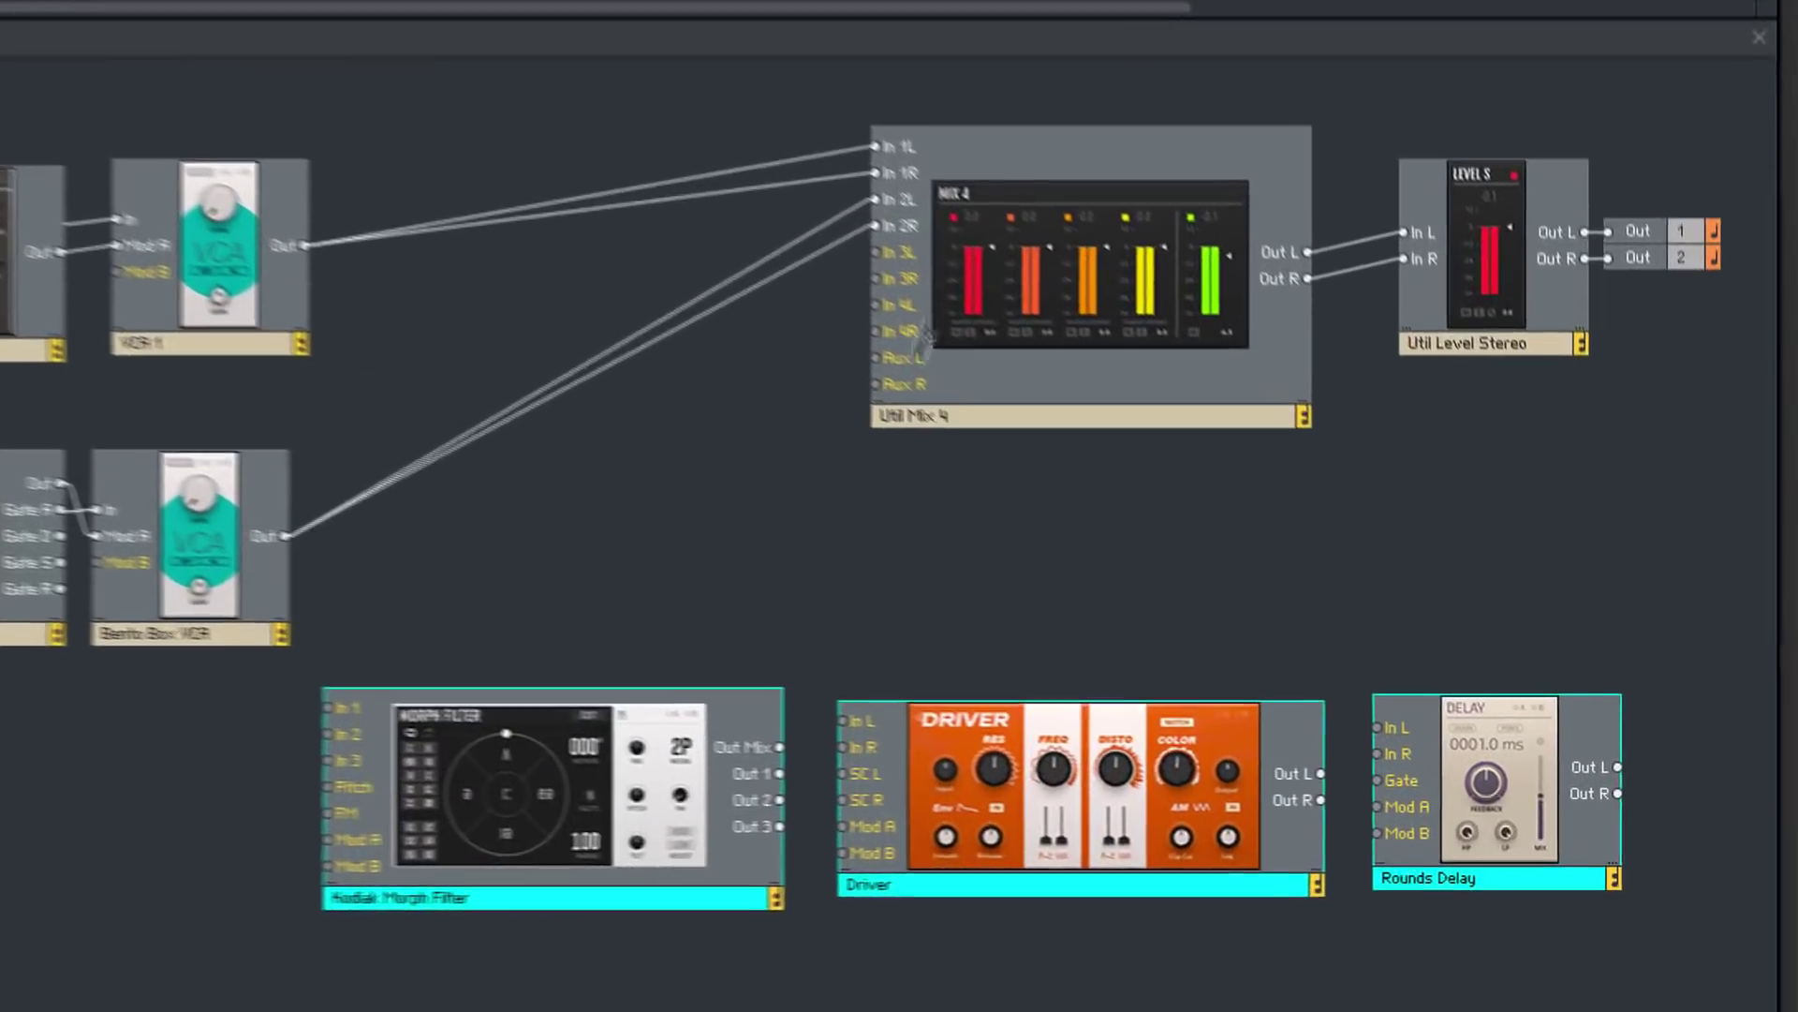
- Rewire the Bento Box VCA through Morph Filter, Driver and Rounds Delay into Mix 4 channel 2
left_click_drag(841, 176, 782, 267)
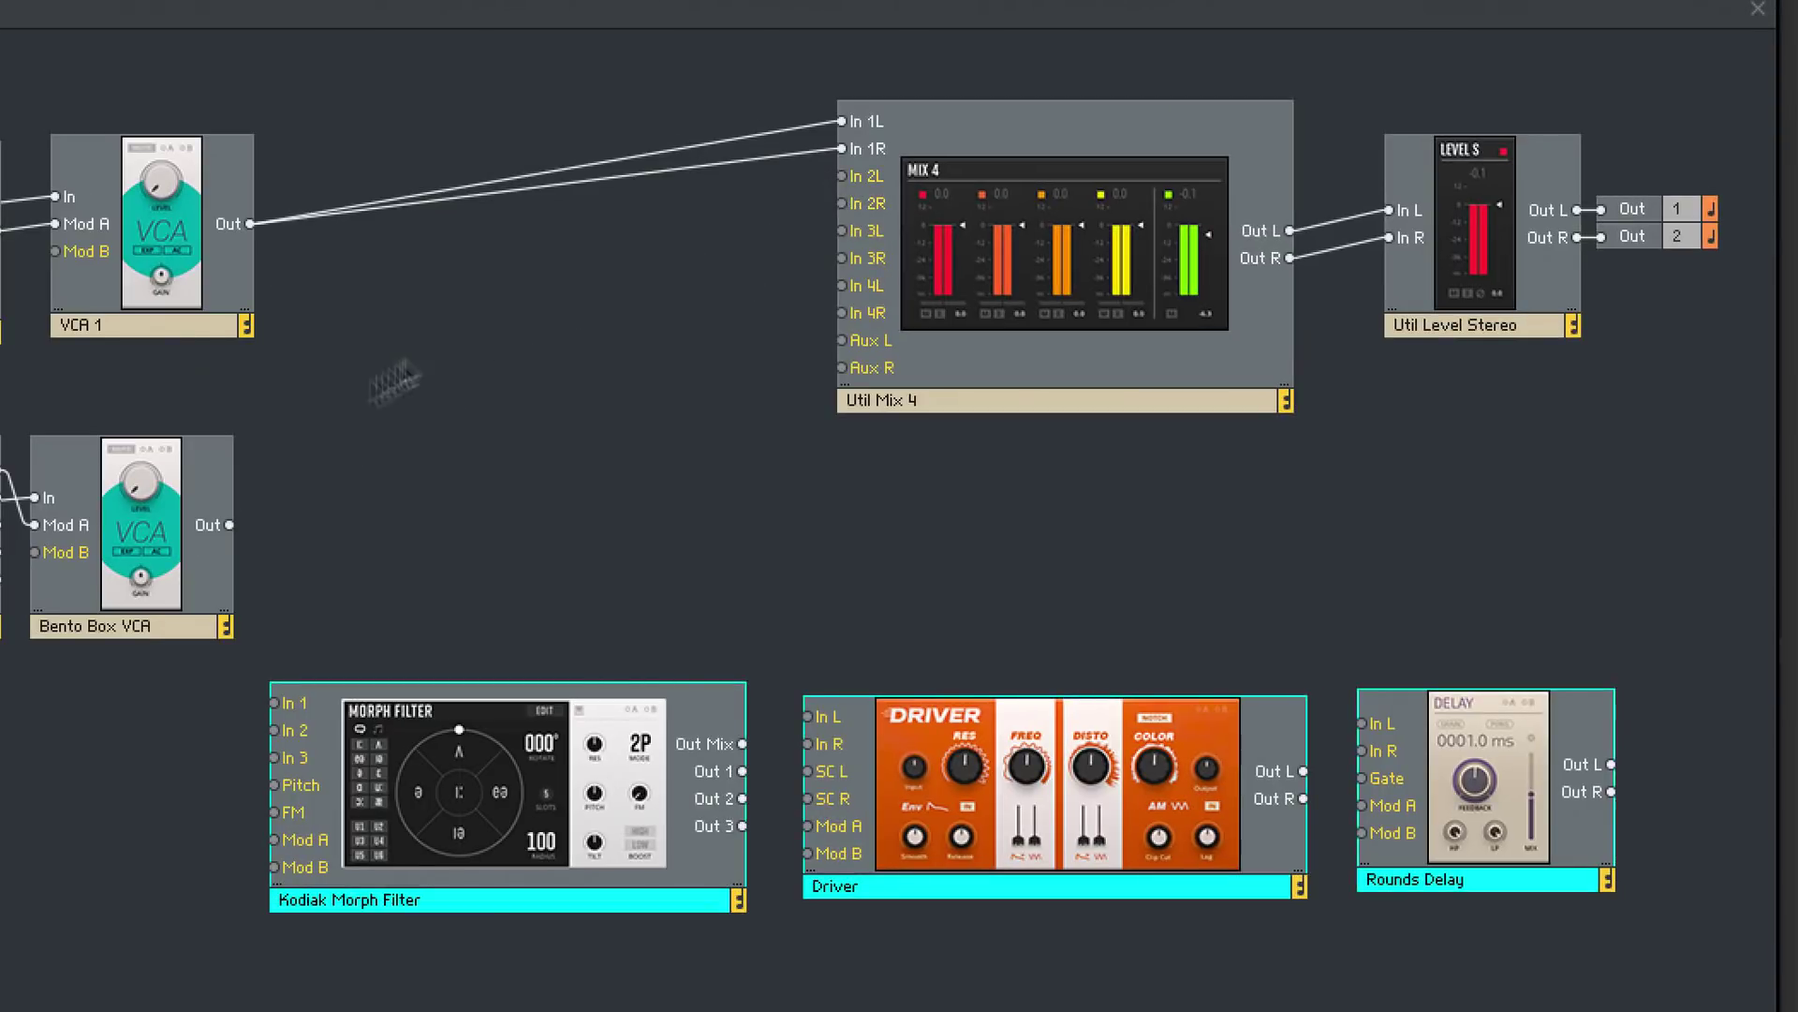
left_click(258, 707)
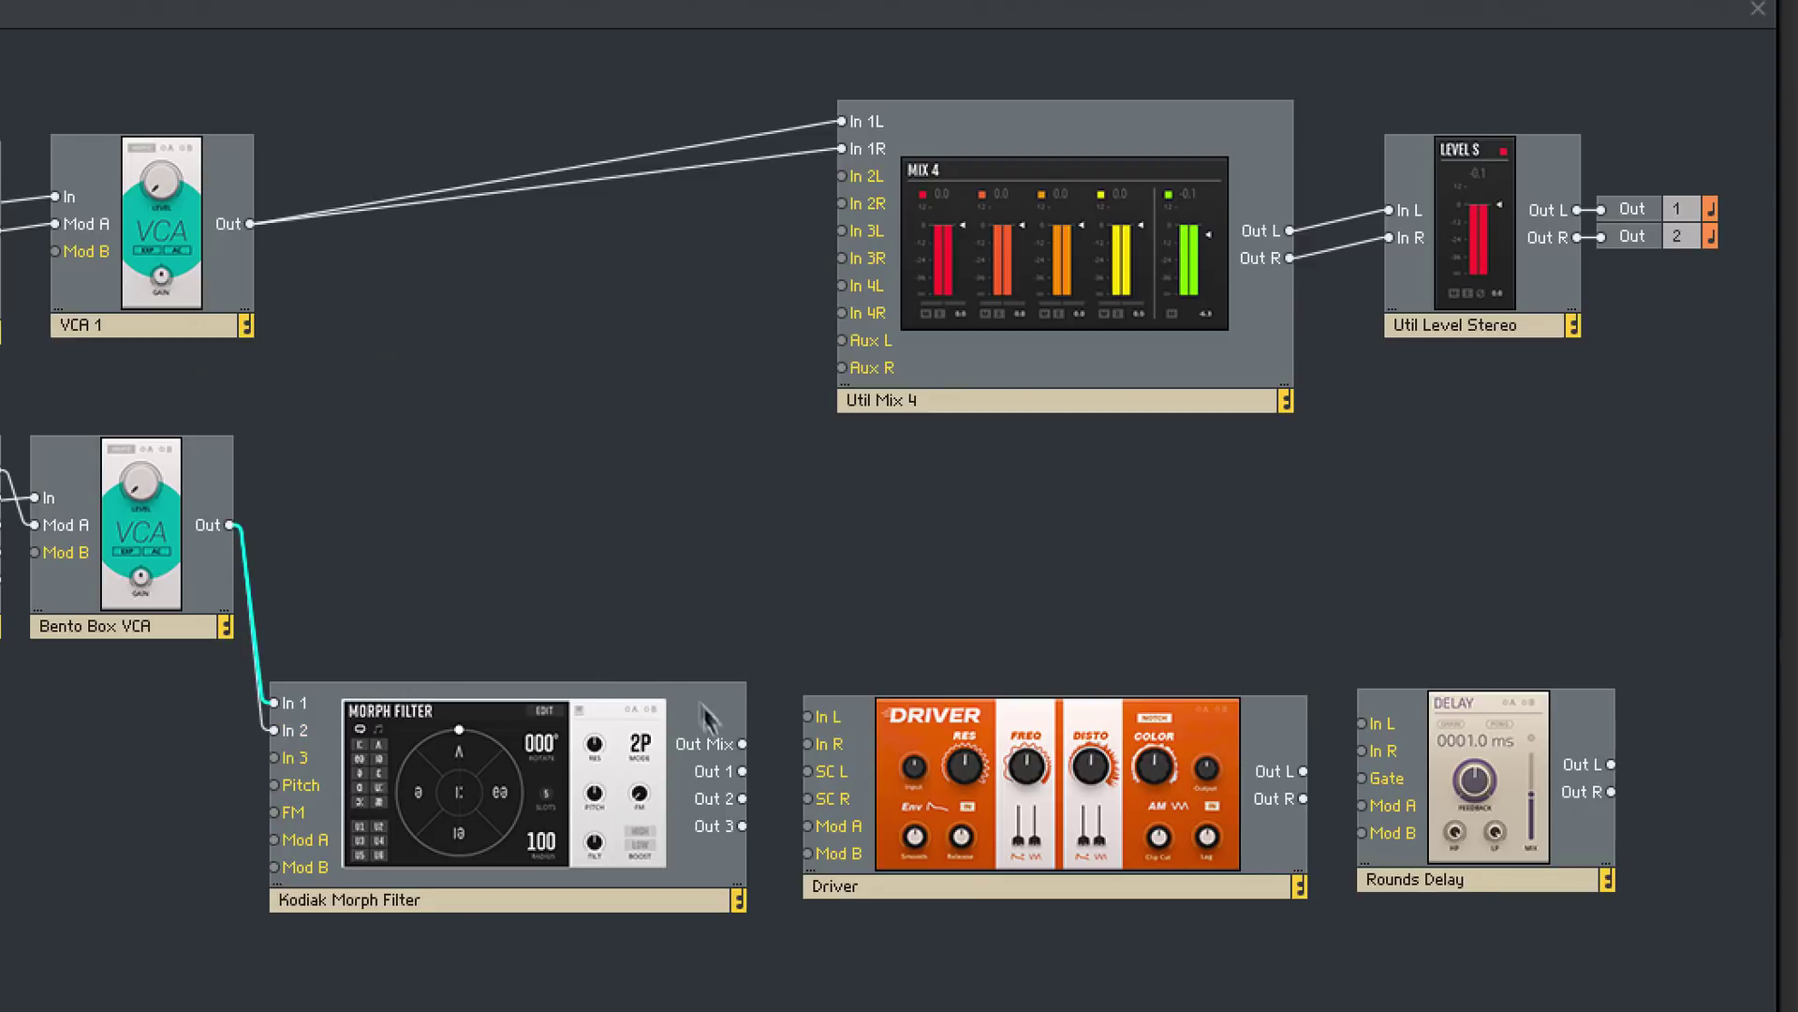
left_click_drag(744, 743, 807, 717)
left_click_drag(1304, 771, 1362, 724)
left_click_drag(1304, 798, 1363, 751)
left_click_drag(1611, 765, 842, 176)
left_click_drag(1611, 791, 842, 203)
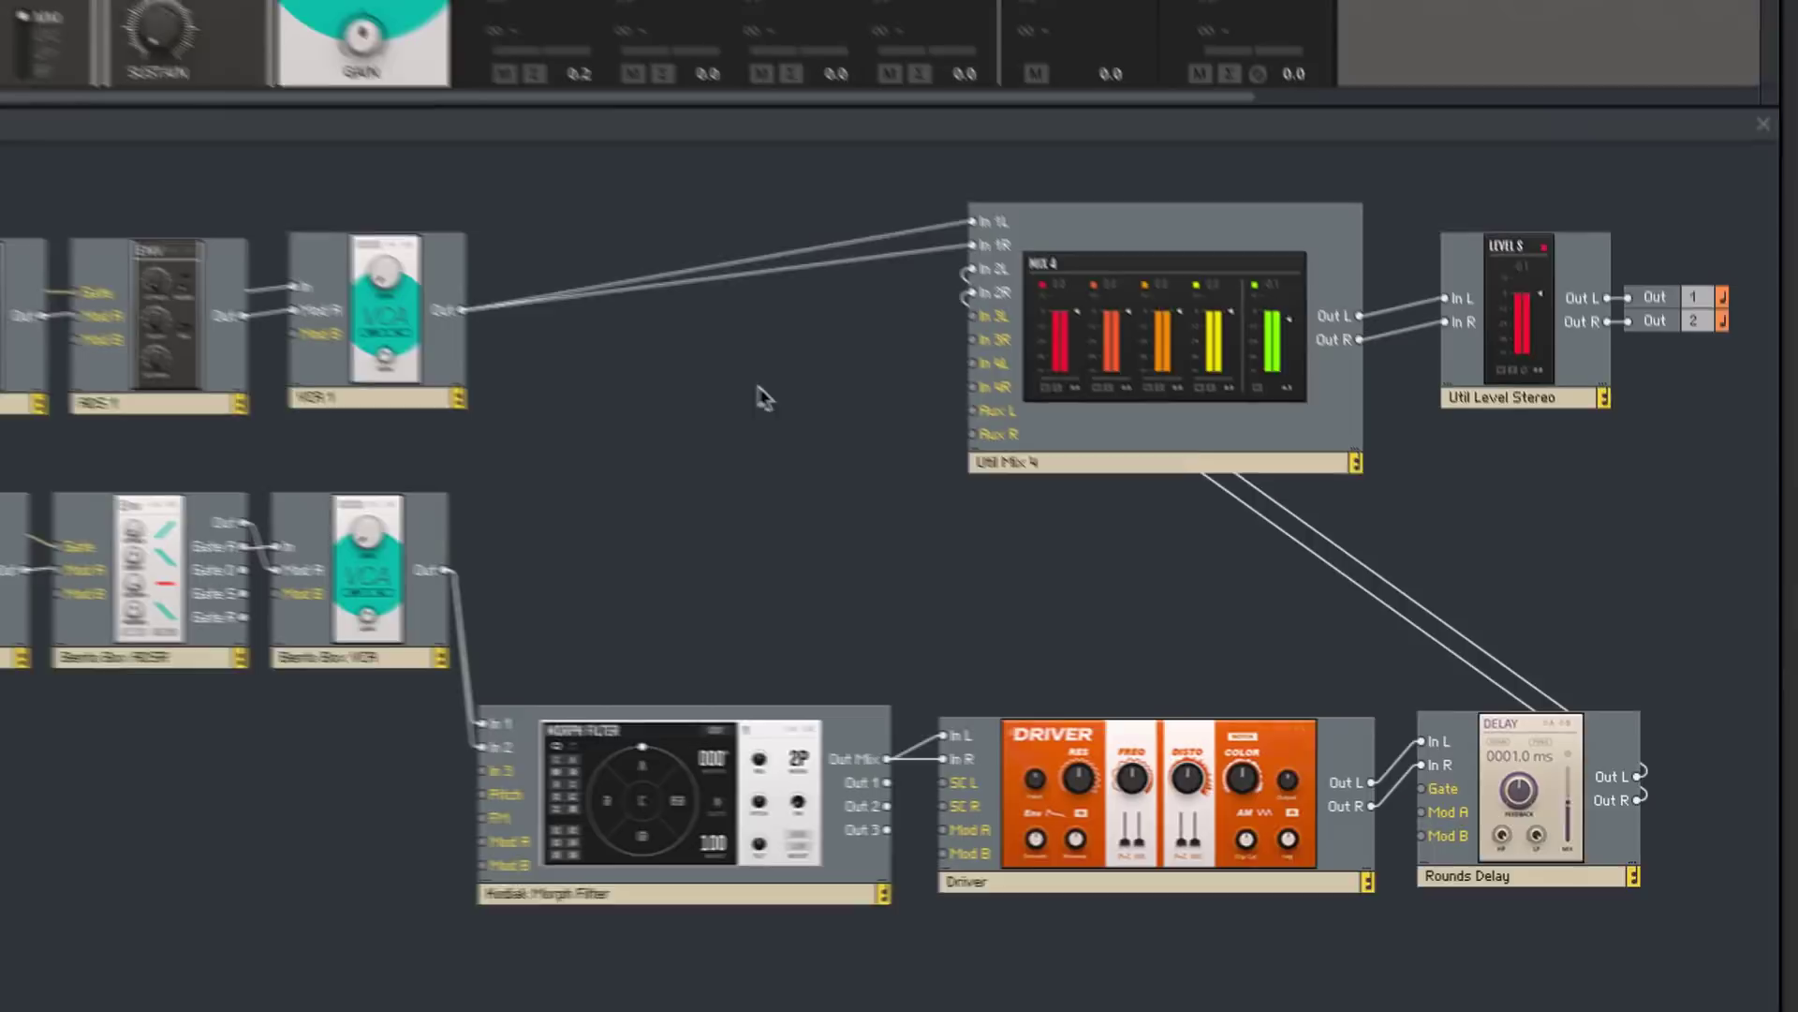
left_click_drag(1693, 717, 1102, 672)
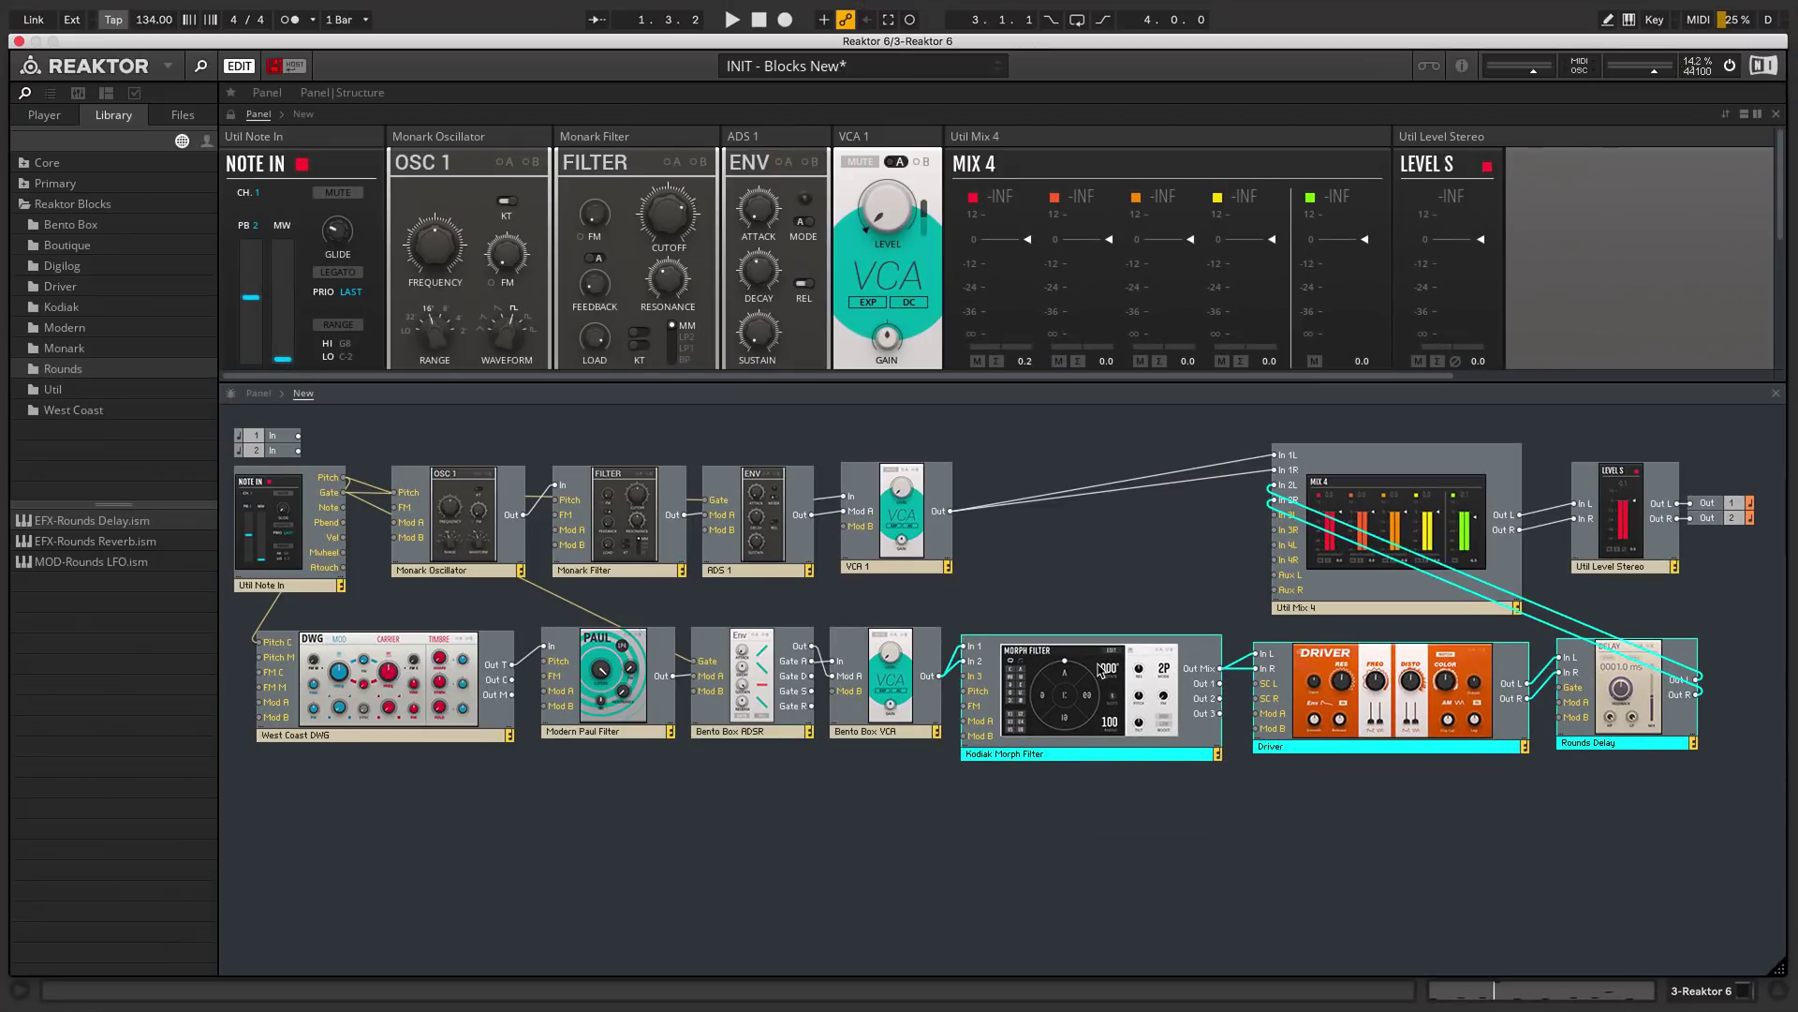
- In panel-only view, order the bottom row Morph Filter, Driver, Rounds Delay
key("super+Return")
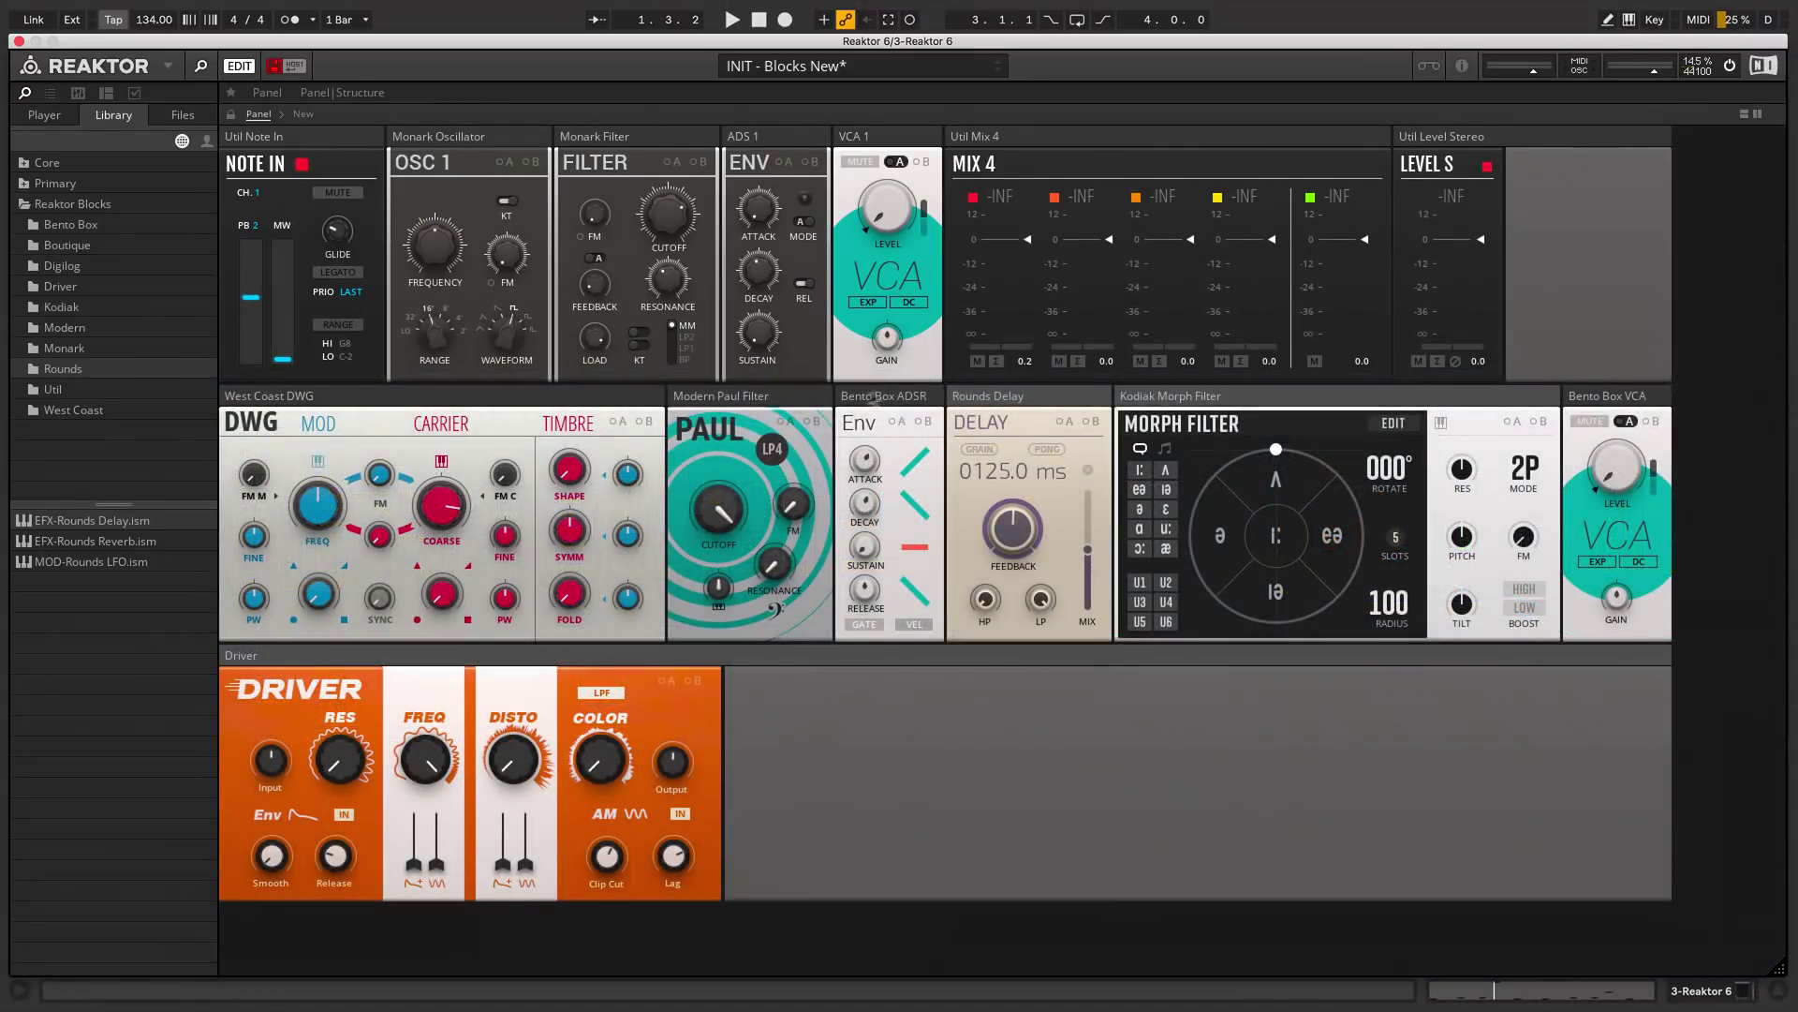
left_click_drag(1026, 403, 747, 682)
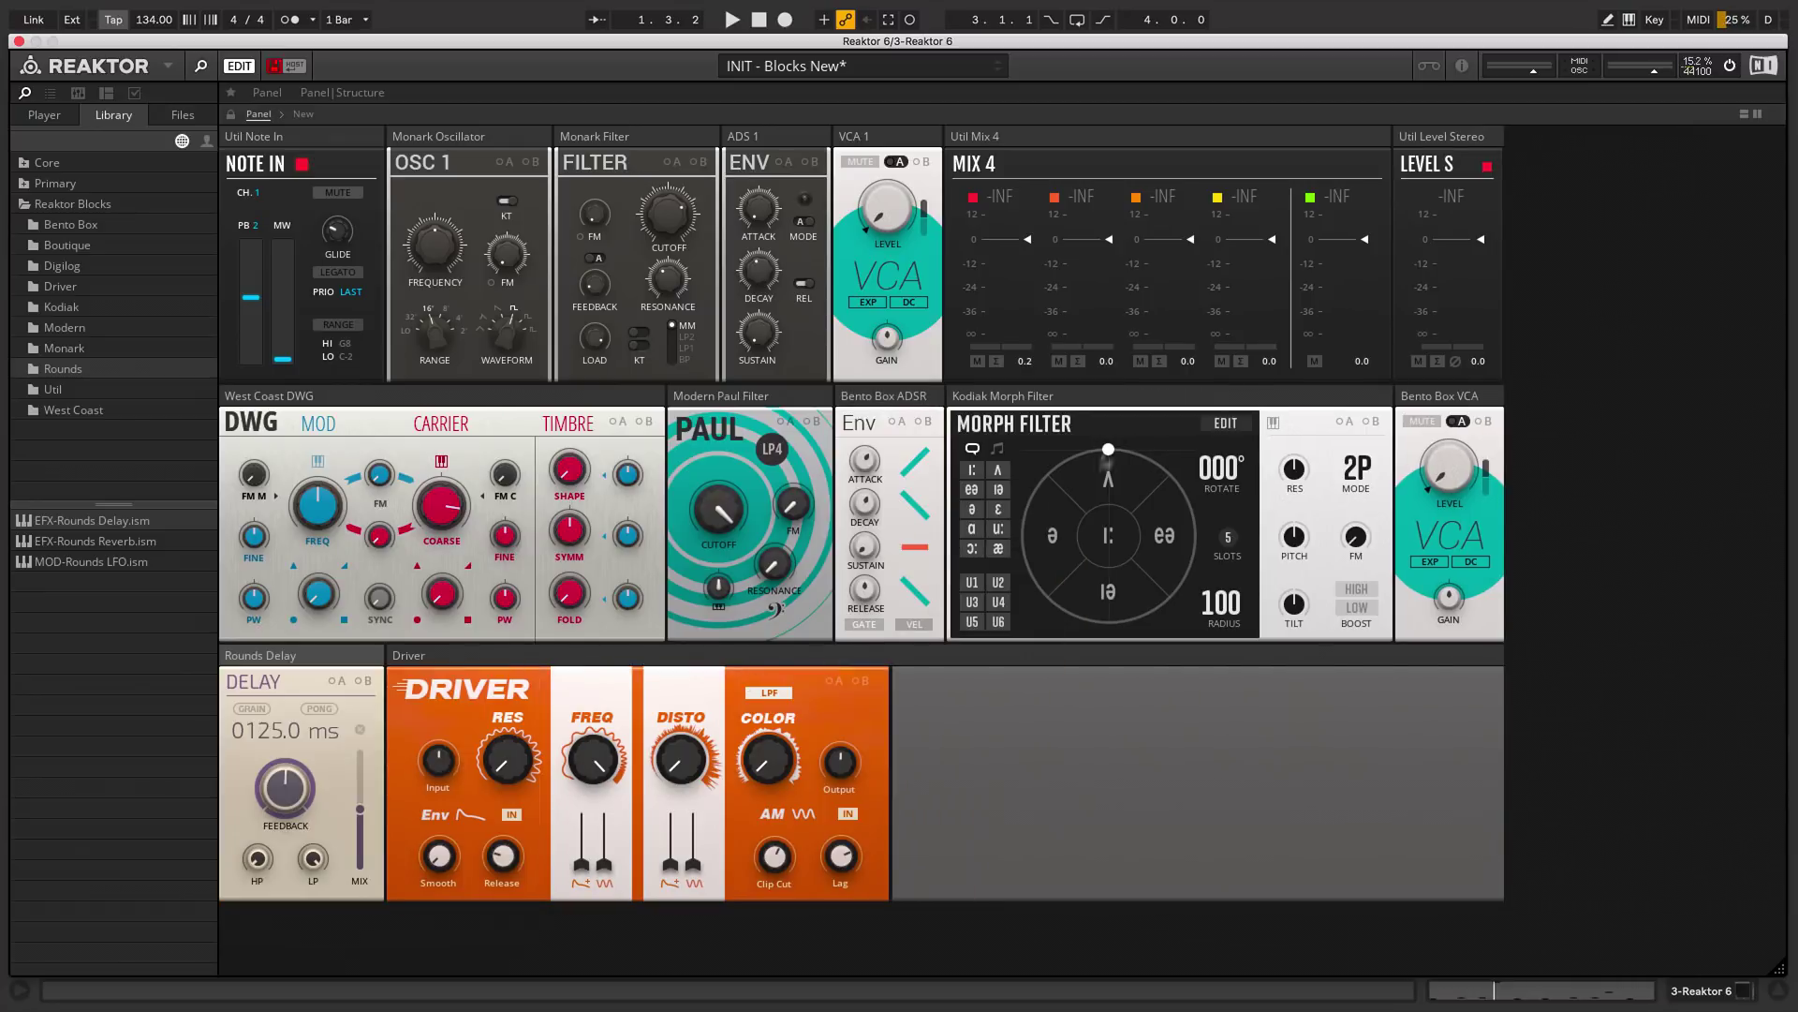
left_click_drag(1112, 403, 289, 662)
left_click_drag(848, 656, 640, 672)
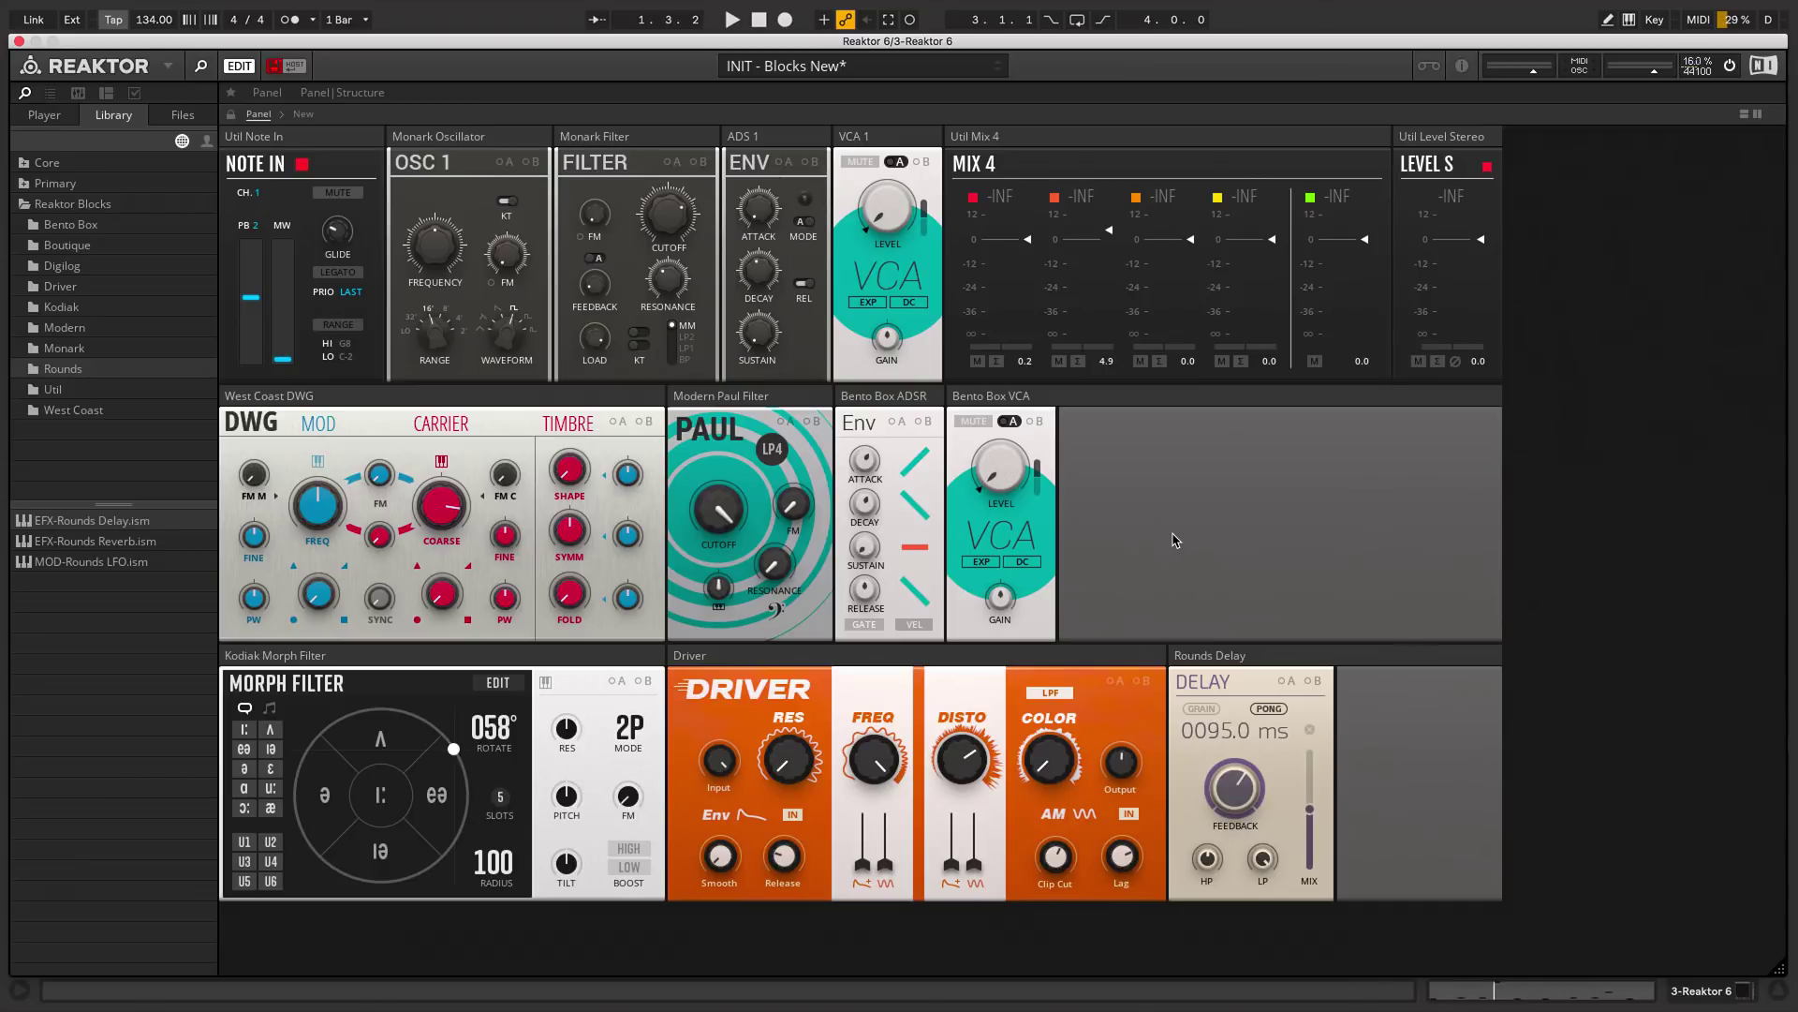
- Patch the Monark Oscillator output into the DWG's FM C input and raise FM C to about 75.3
left_click(353, 93)
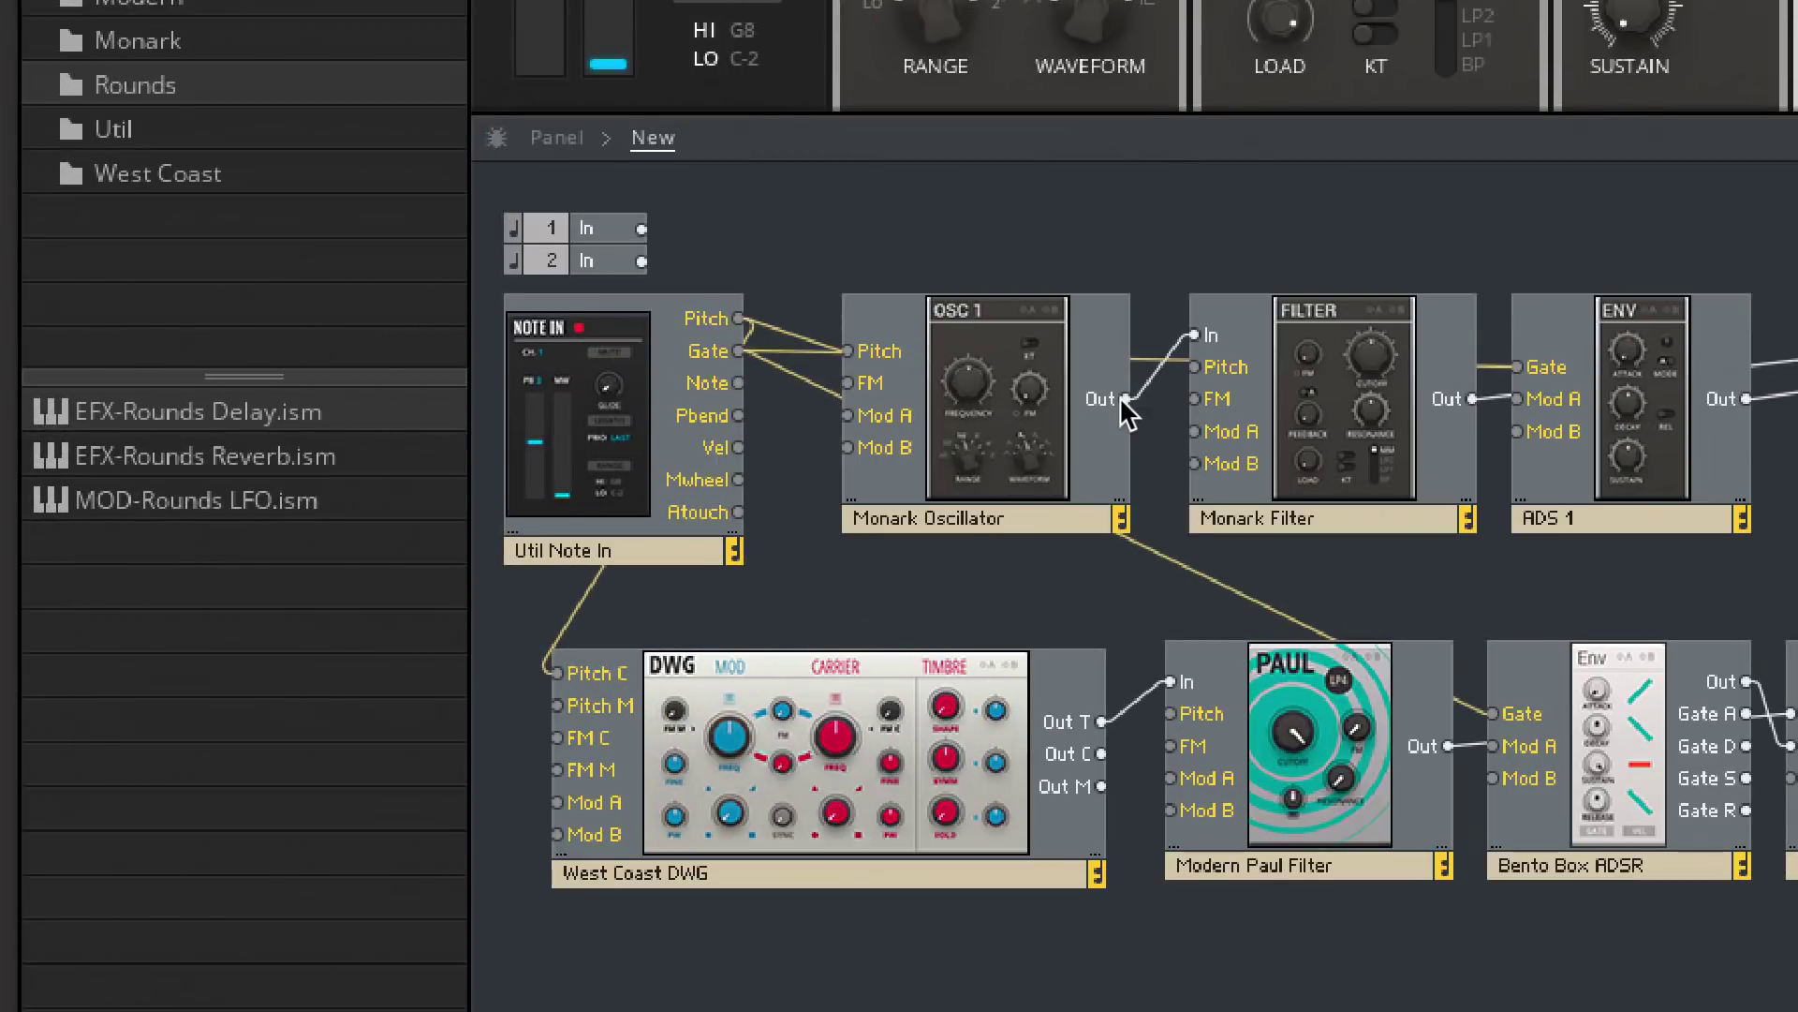
left_click_drag(1124, 398, 551, 739)
key("Tab")
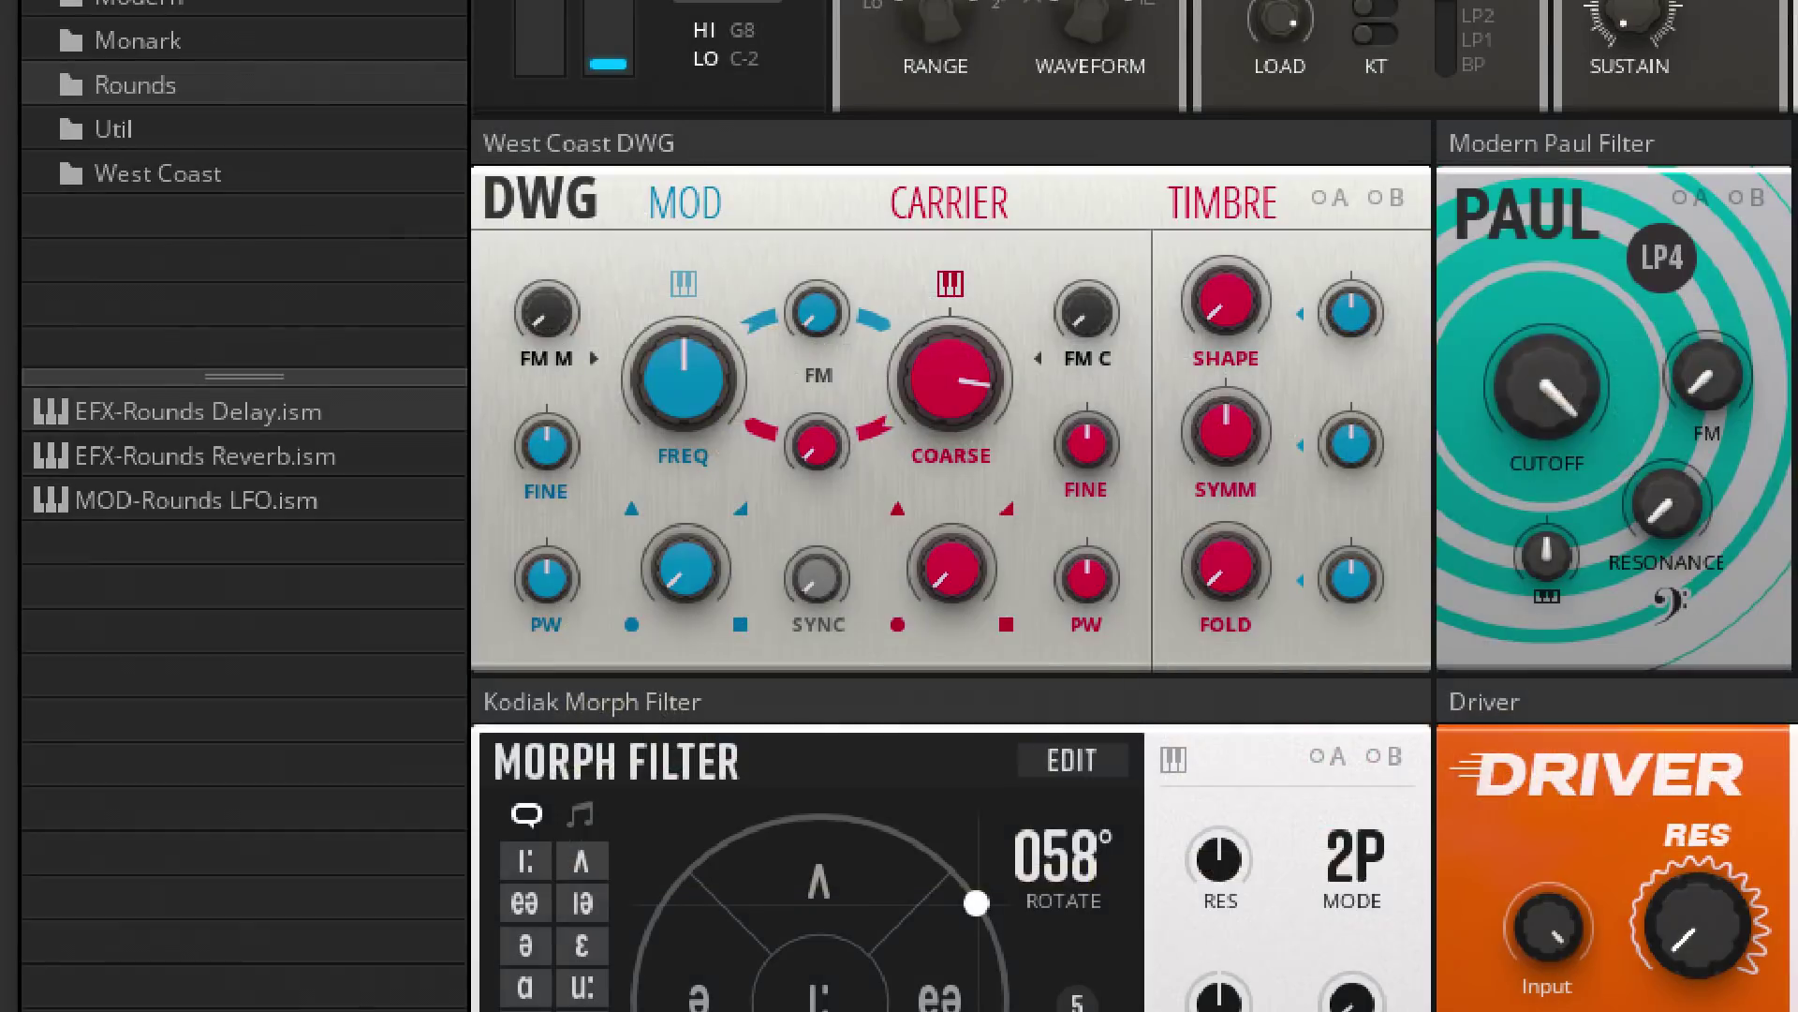
mouse_move(1108, 319)
left_mouse_down()
mouse_move(1113, 9)
mouse_move(1065, 229)
mouse_move(1094, 28)
mouse_move(1114, 291)
left_mouse_up()
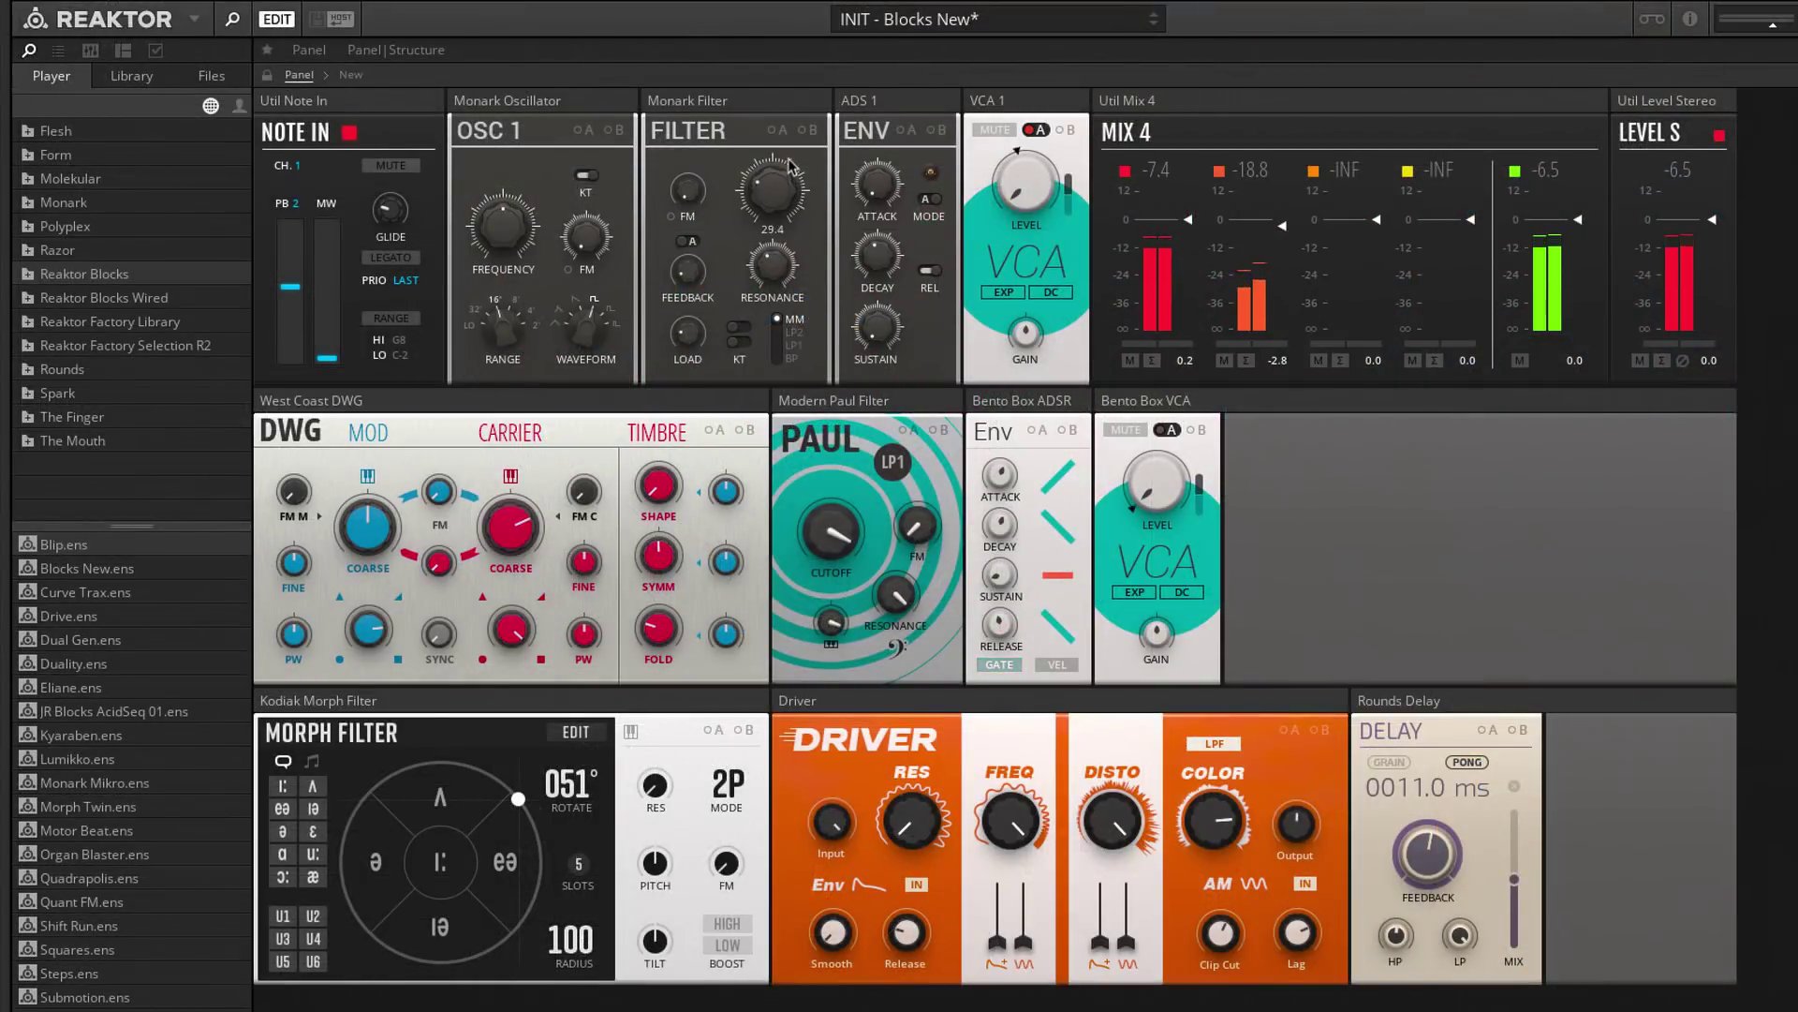
- Open the Monark Filter cutoff in stages to 82.4, then turn up the Driver's RES amount
mouse_move(791, 147)
left_click_drag(791, 147, 793, 99)
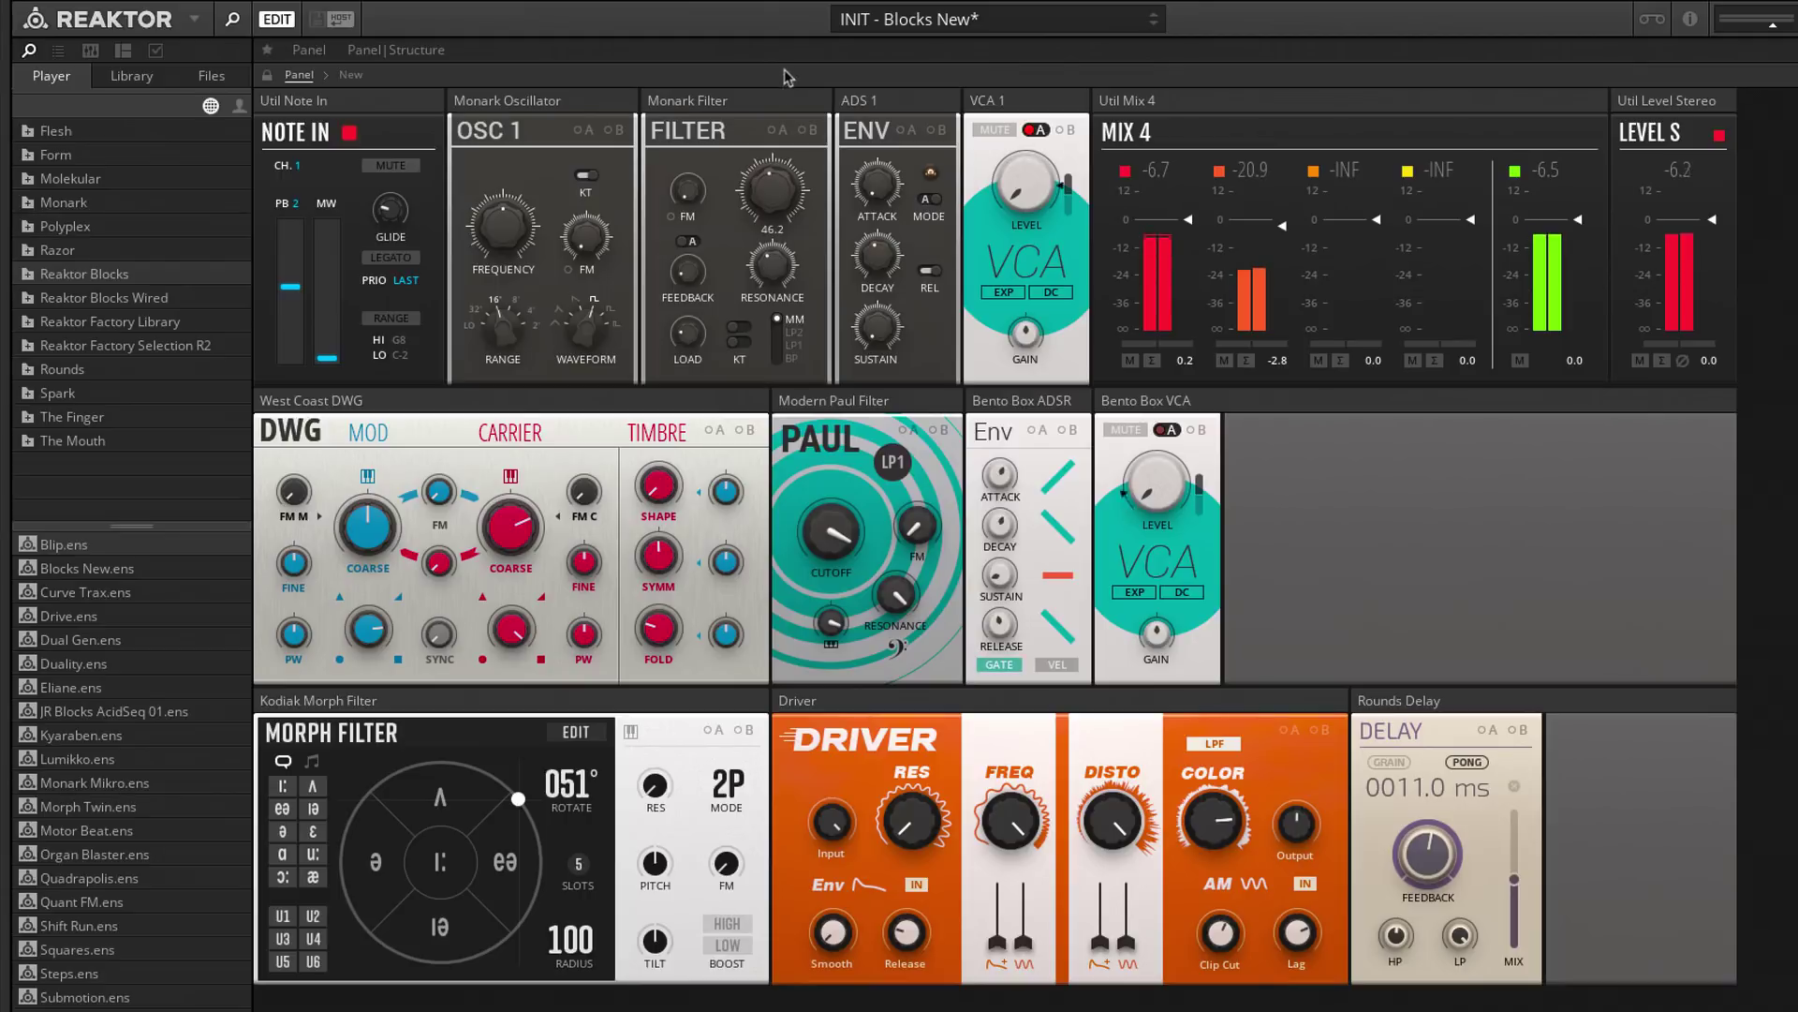
left_click_drag(784, 206, 778, 75)
left_click_drag(777, 186, 770, 90)
mouse_move(860, 530)
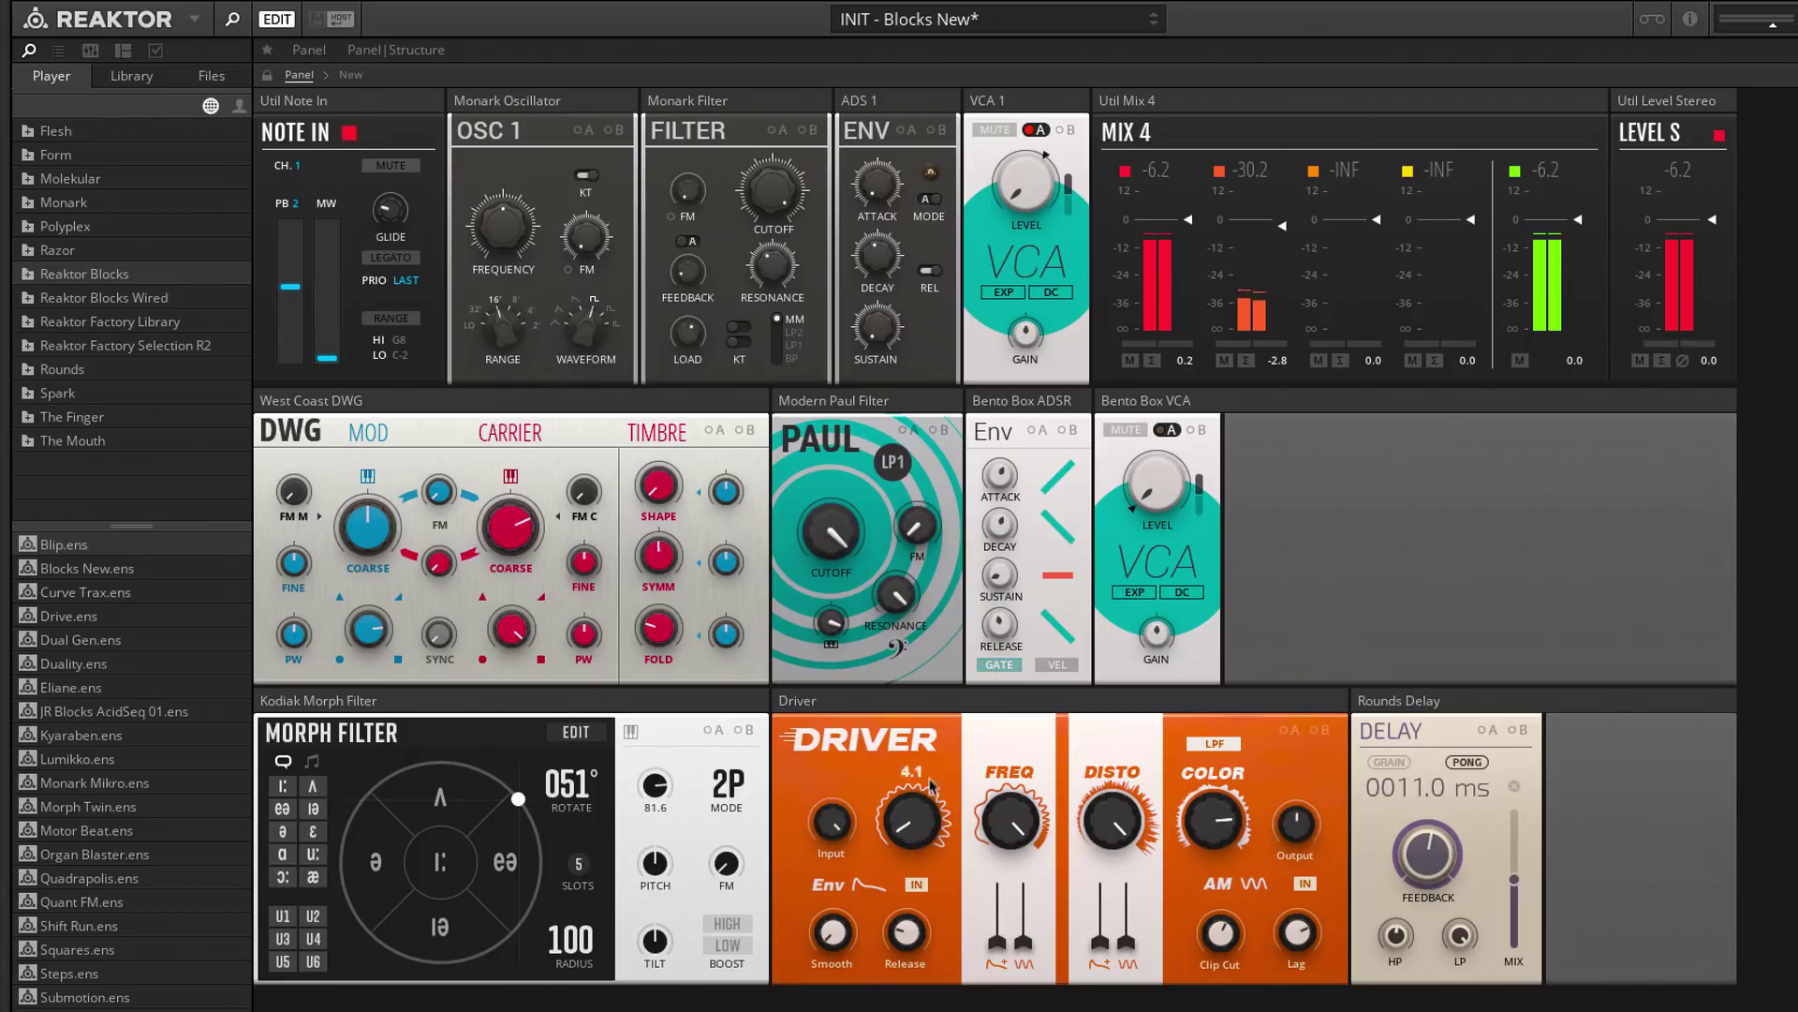
left_click_drag(932, 785, 932, 778)
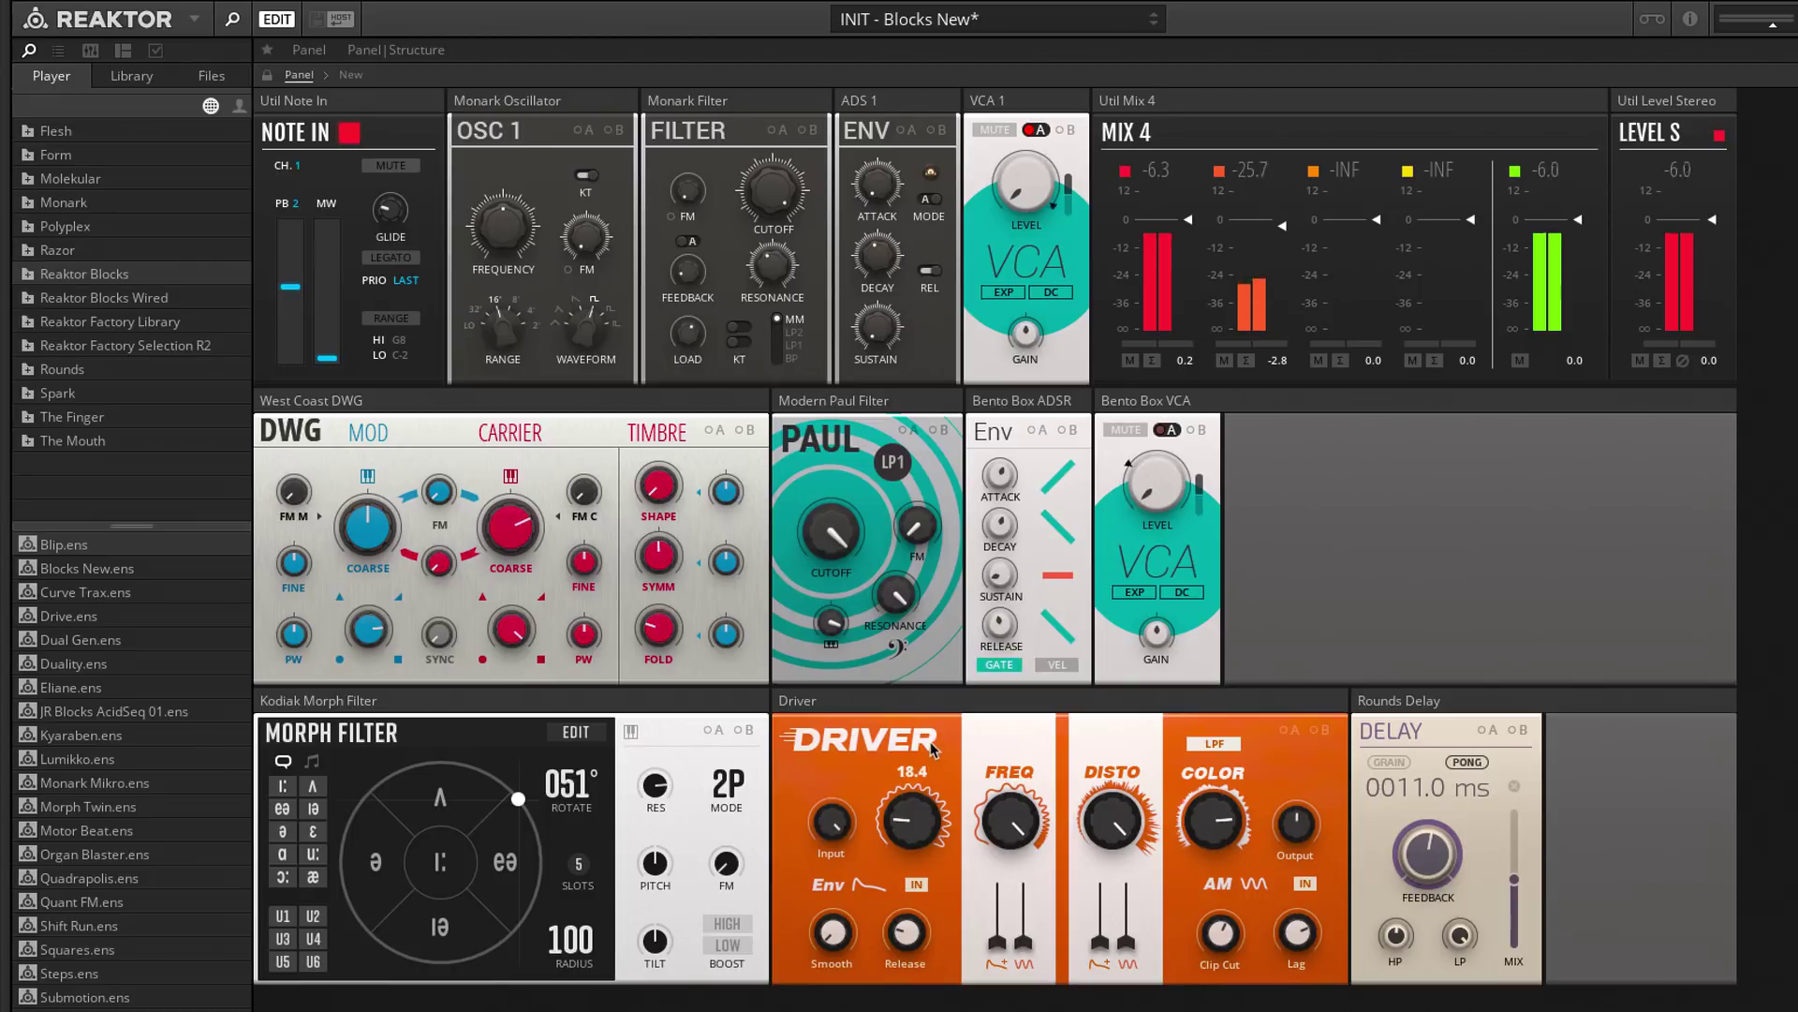